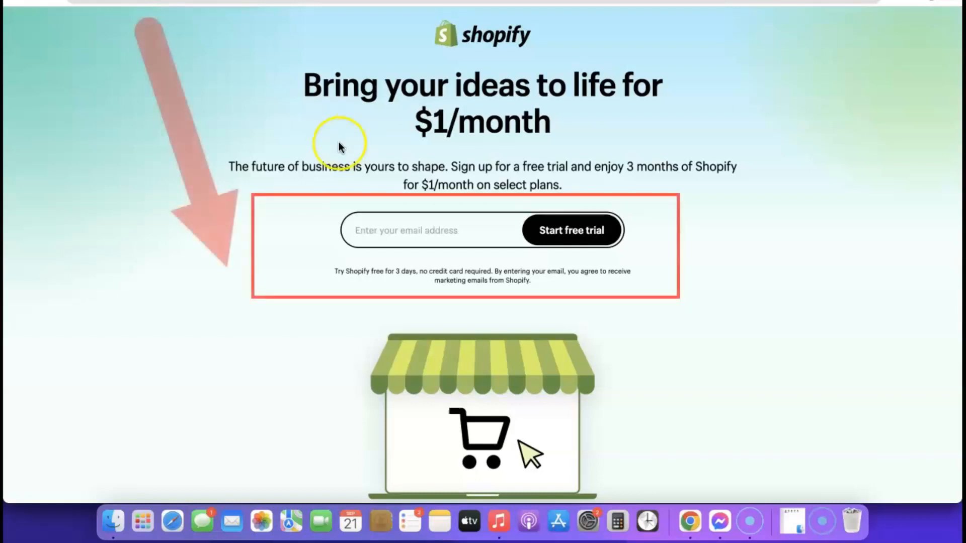
Step: Start the Shopify free trial with the saved email address from autofill
click(394, 230)
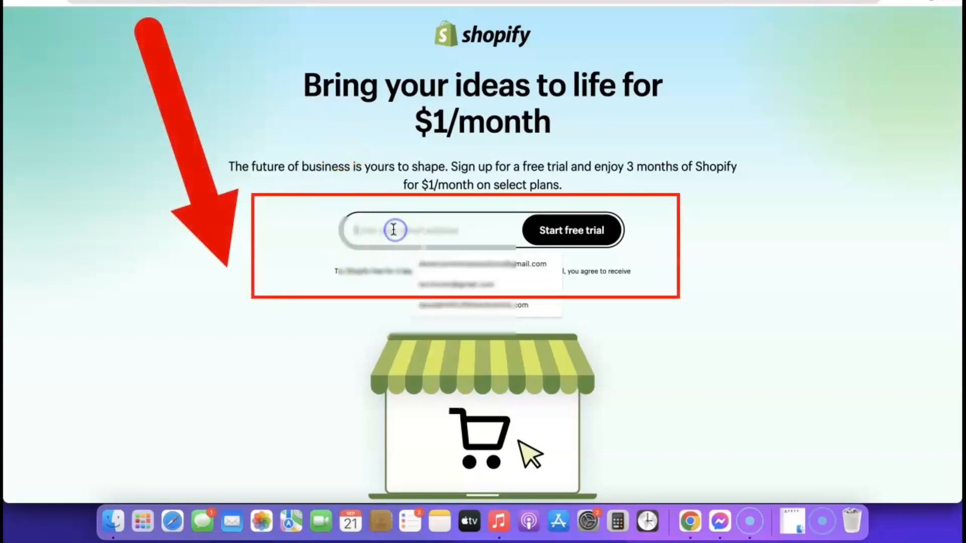
click(445, 264)
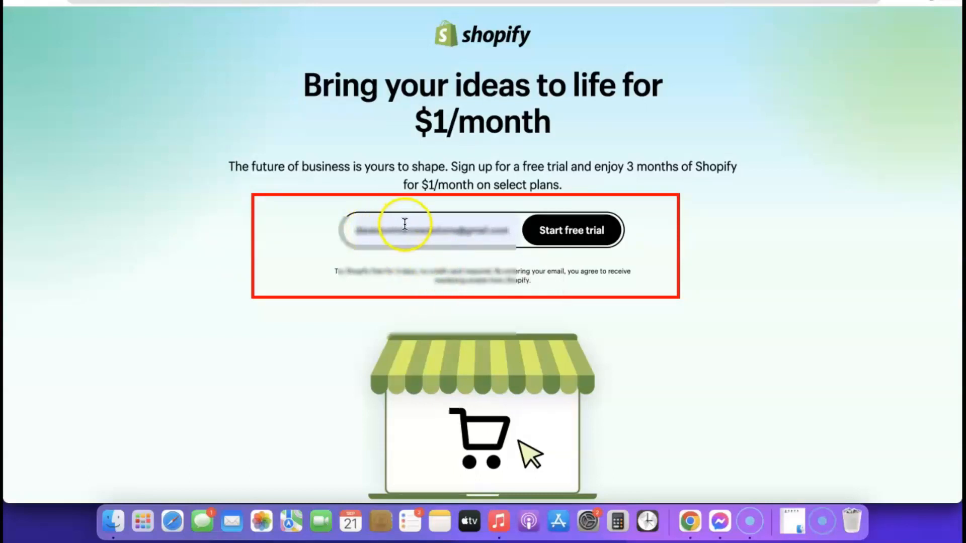
click(578, 233)
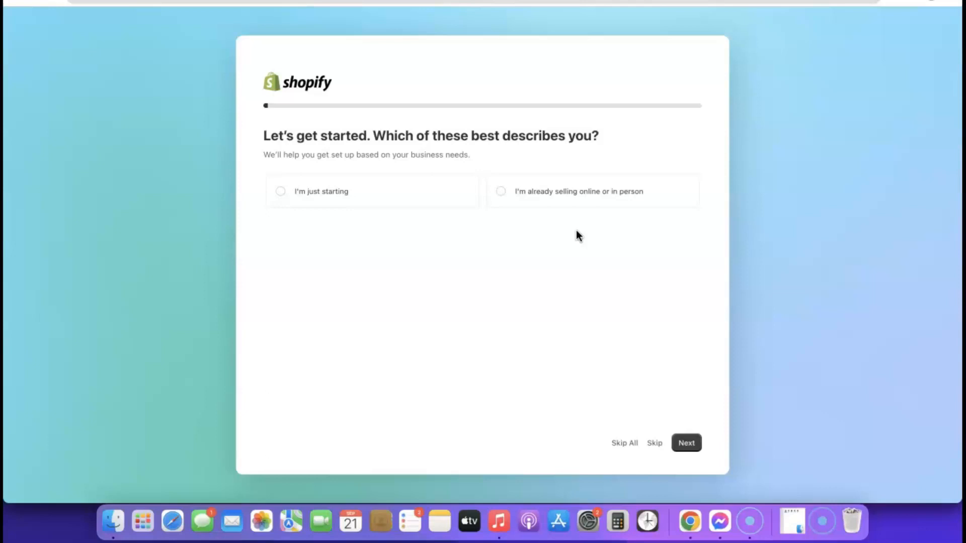
Step: Answer that the business is just starting and will sell through an online store
click(538, 232)
click(279, 194)
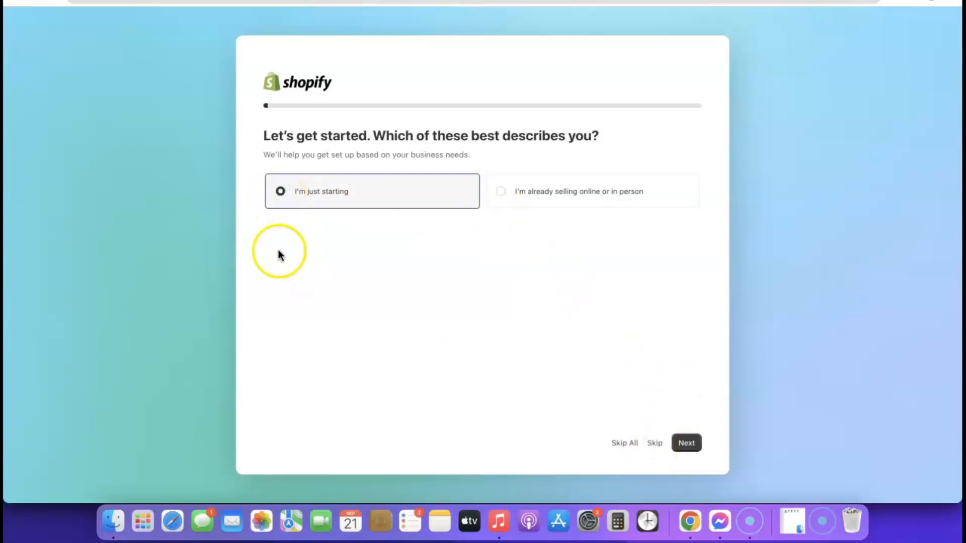
click(687, 444)
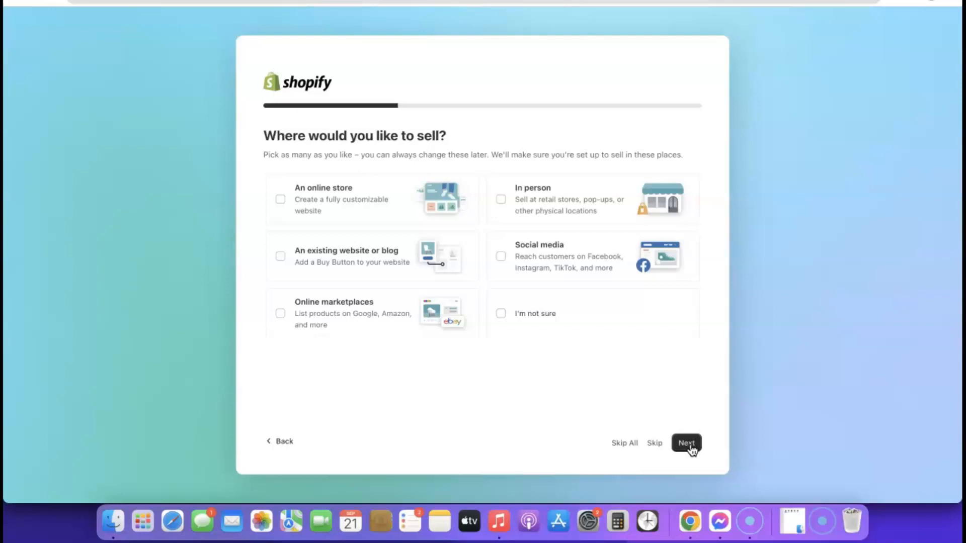
right_click(280, 199)
click(280, 199)
click(280, 200)
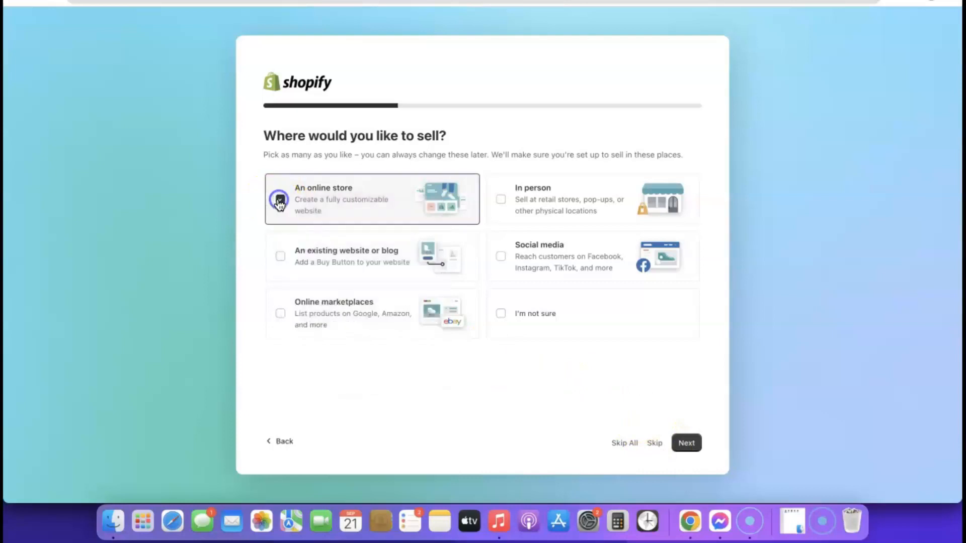
click(686, 446)
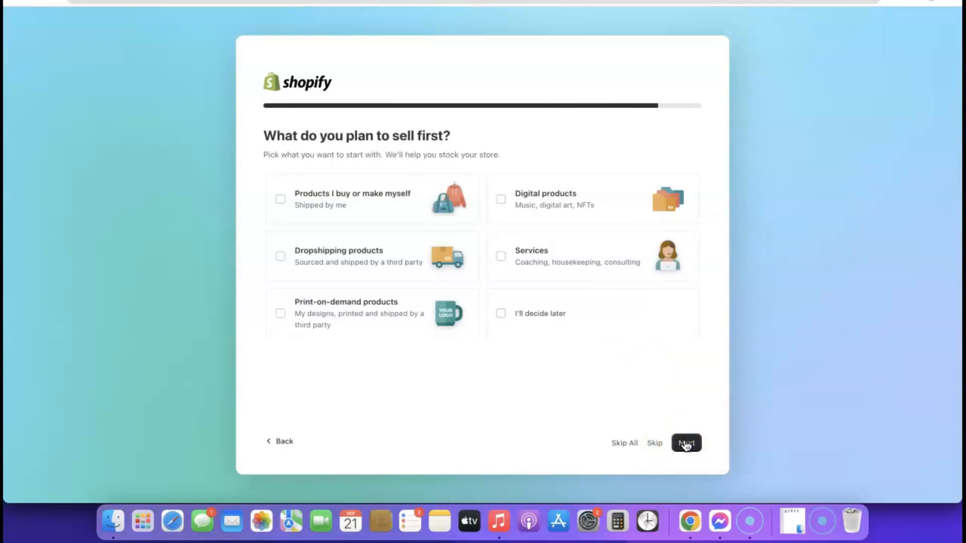
Step: Choose dropshipping products and confirm Nigeria as the business location
click(281, 257)
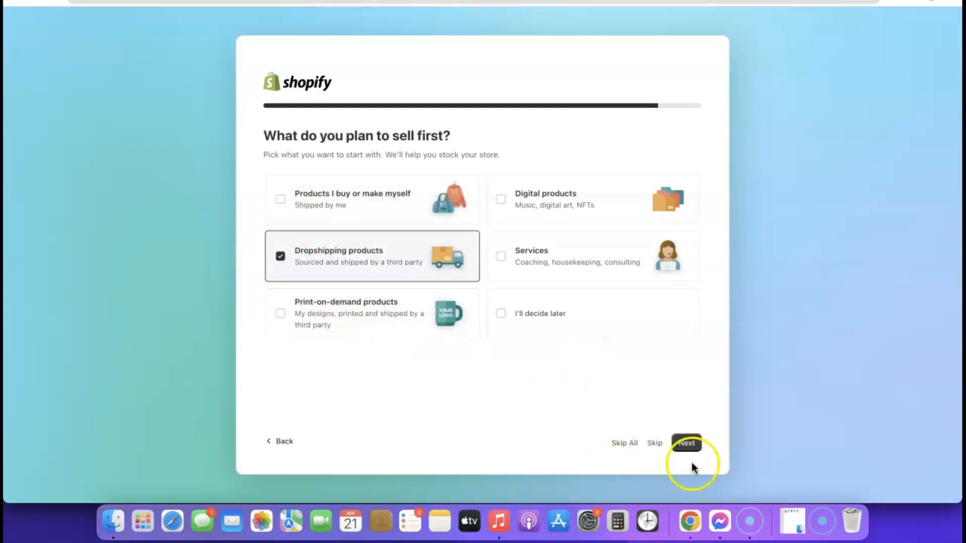
click(686, 446)
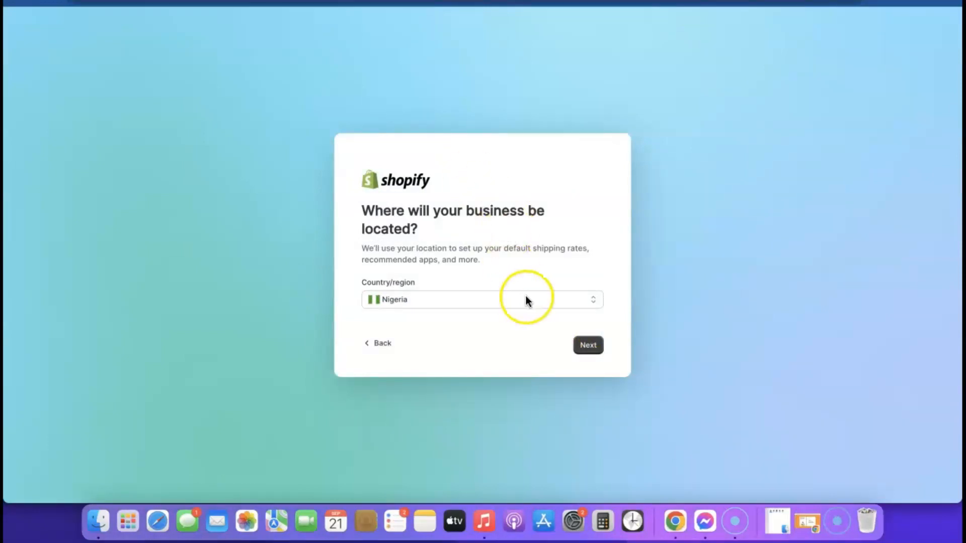
click(542, 302)
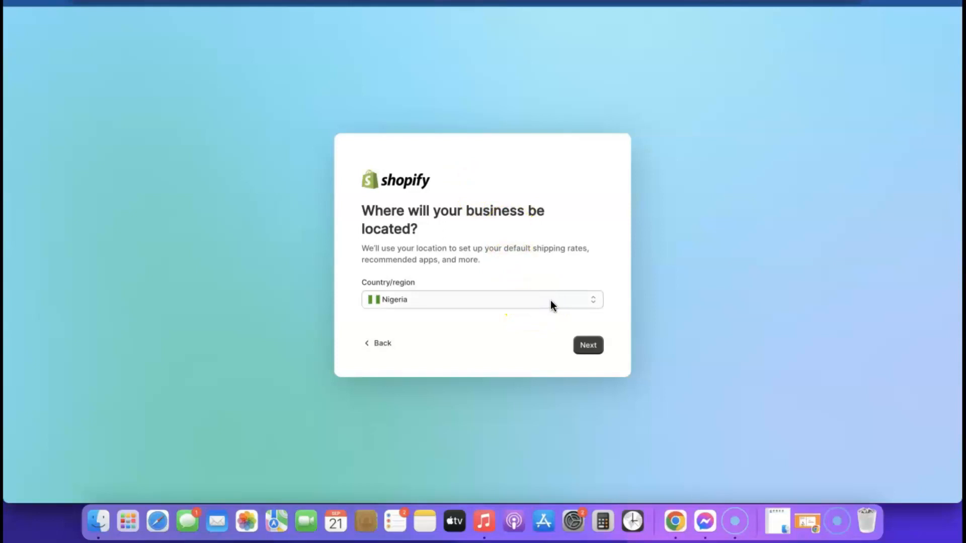
click(551, 301)
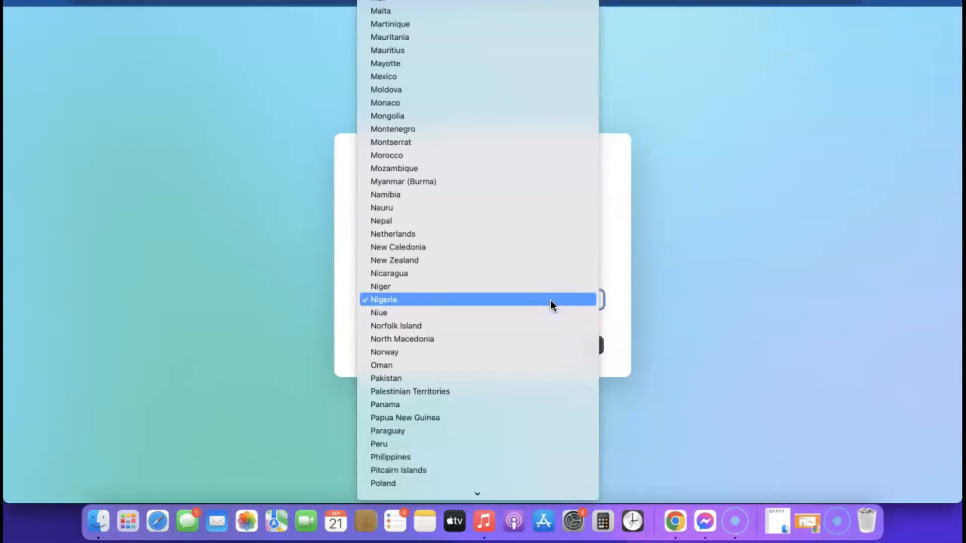
click(666, 304)
click(575, 350)
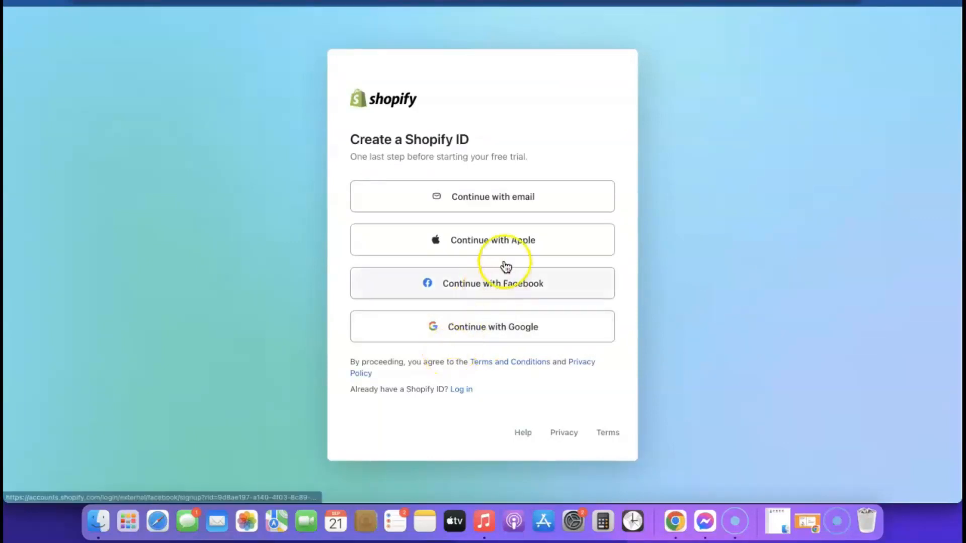
Step: Create a Shopify ID by email using Chrome's suggested strong password
click(486, 202)
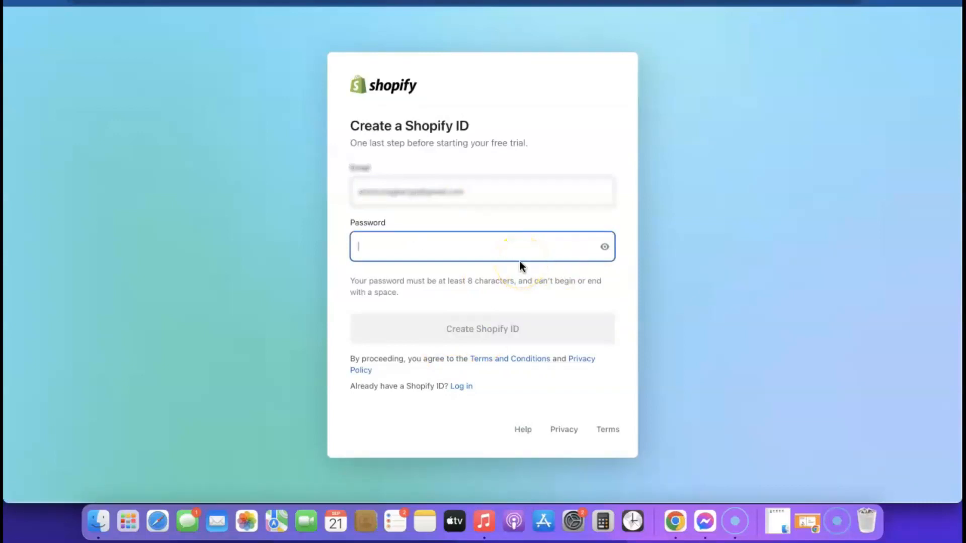
click(519, 254)
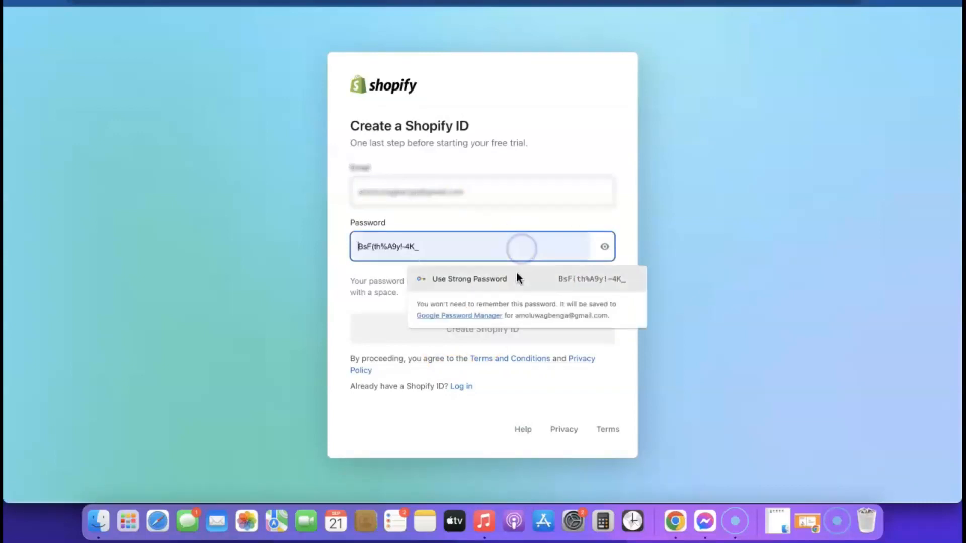
click(517, 280)
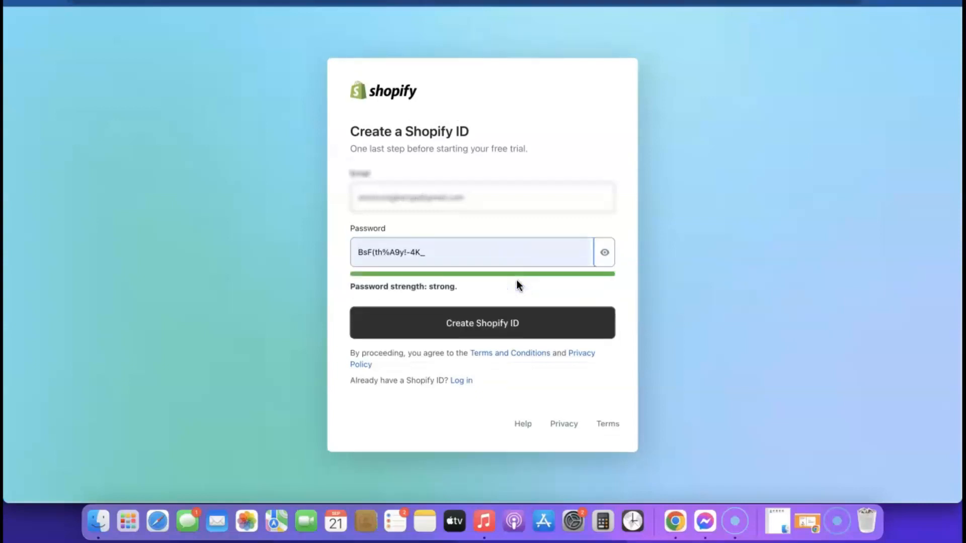
click(444, 336)
click(497, 326)
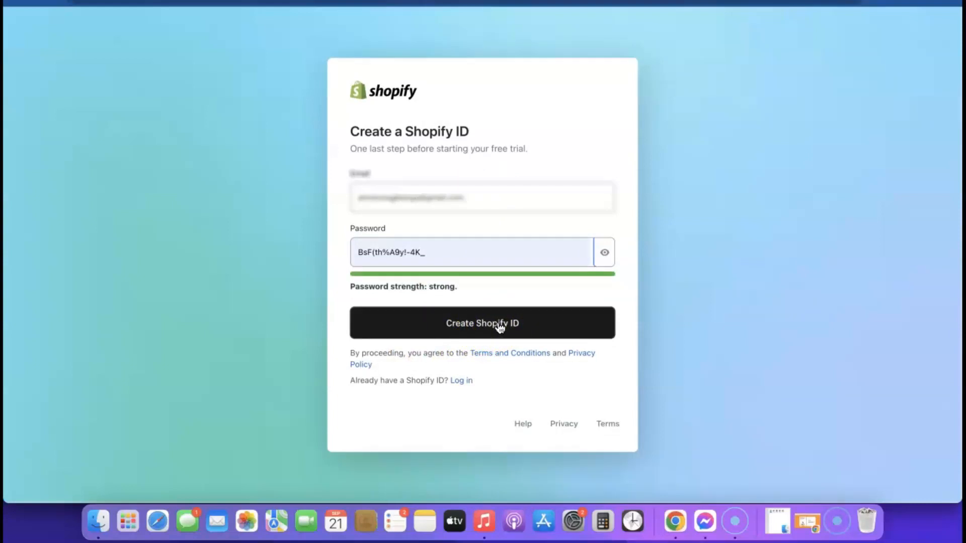
click(481, 324)
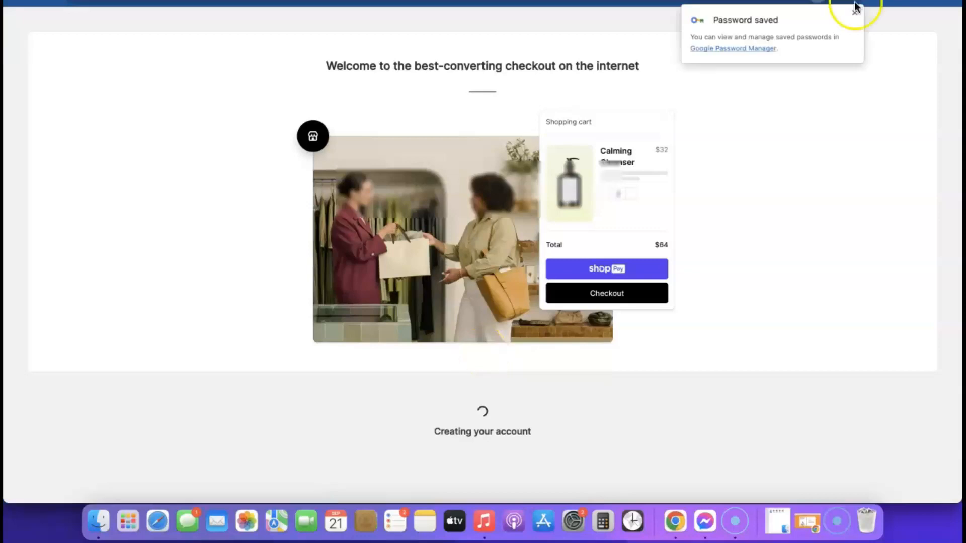
Step: Dismiss the password-saved notice and open Pick your plan from the Home banner
click(673, 137)
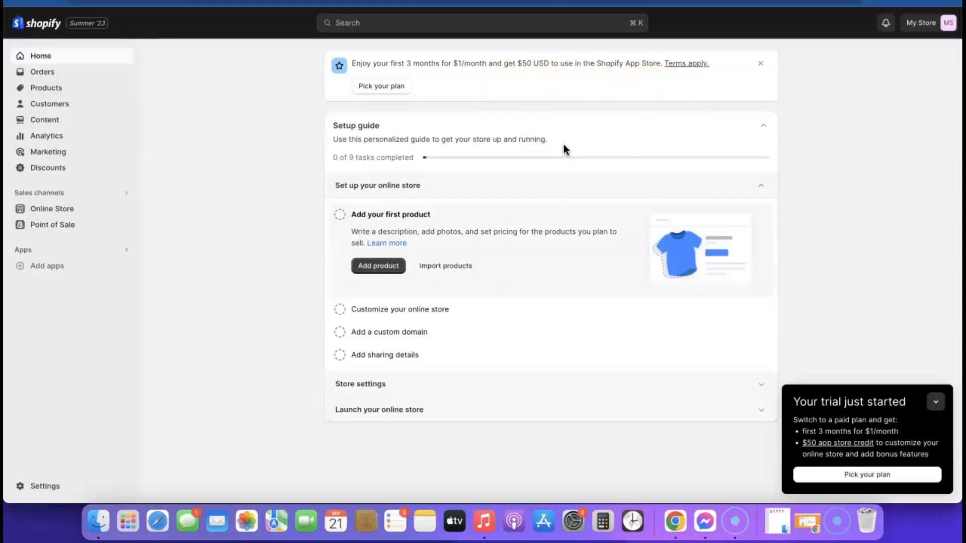
click(386, 89)
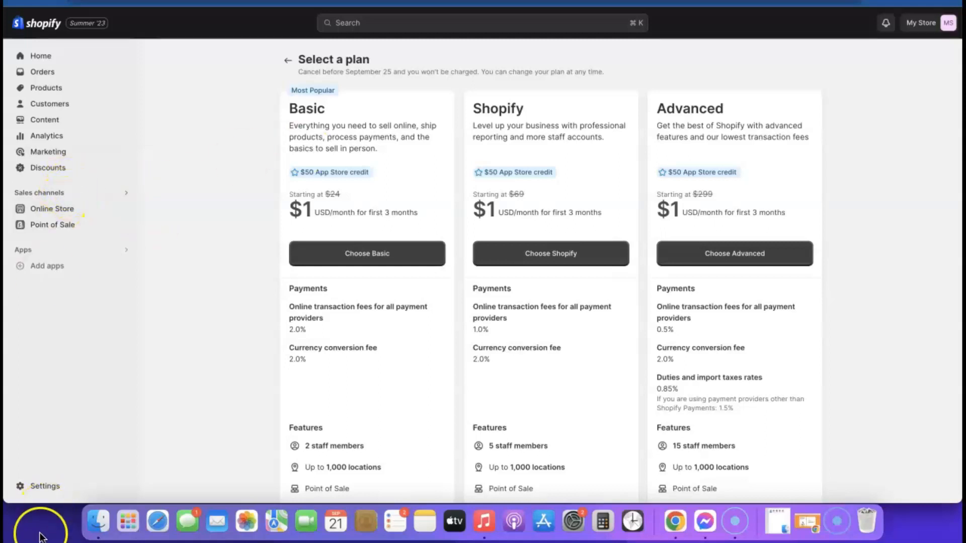
Step: From Online Store > Themes, open the plans via the password banner and choose Basic
click(37, 58)
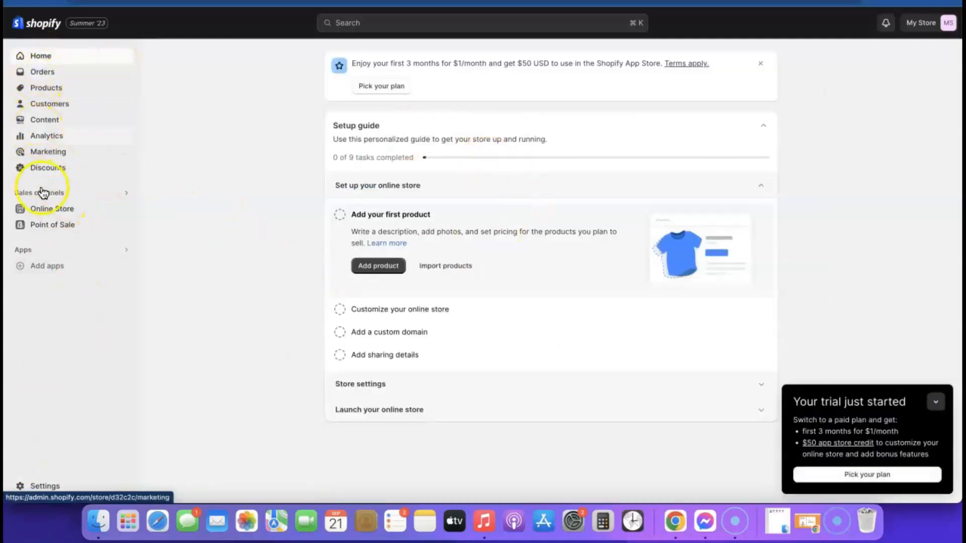
click(49, 208)
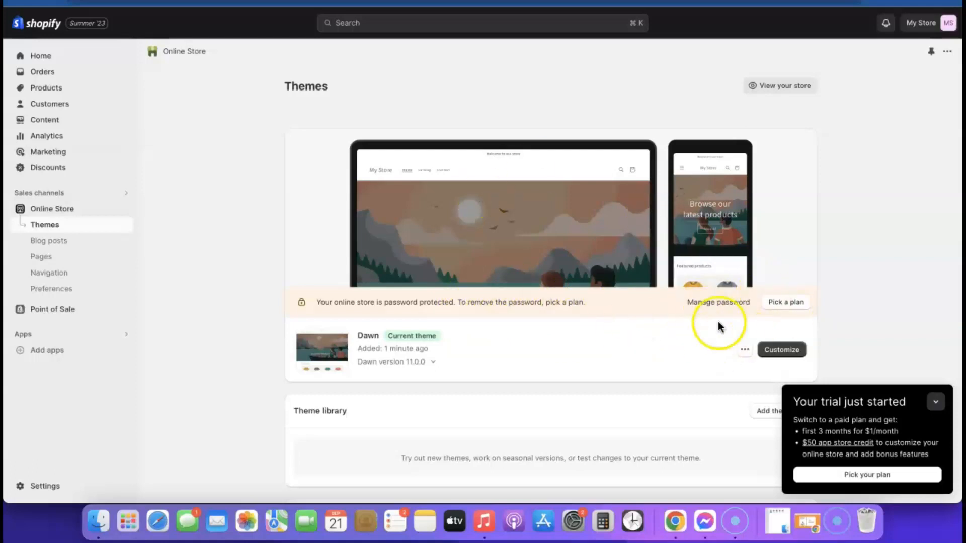
click(779, 304)
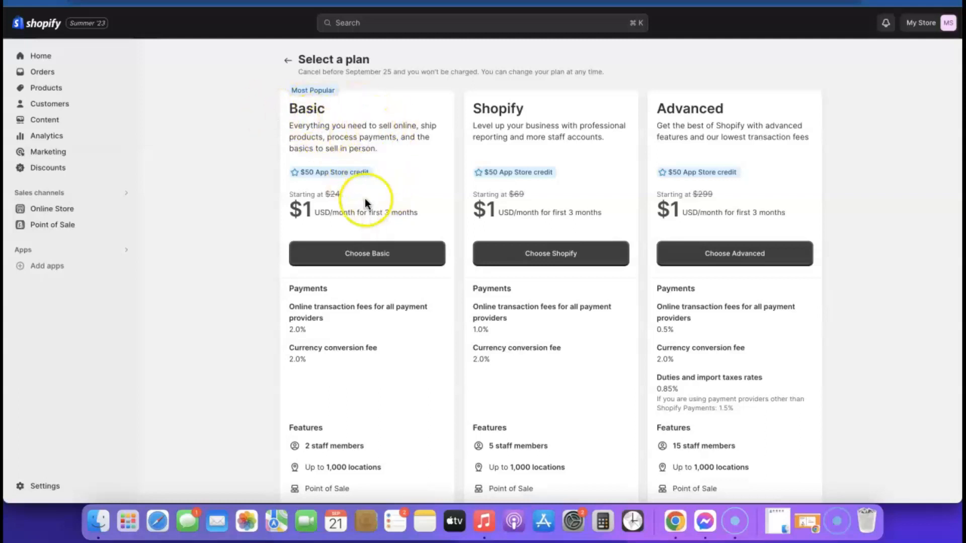
click(366, 258)
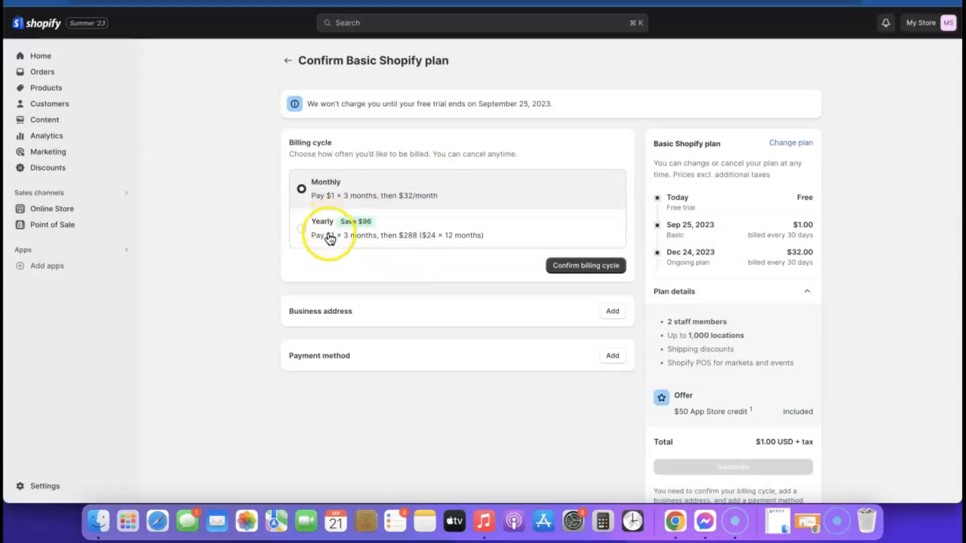
Step: Confirm monthly billing and save the business owner's first name, last name and address
click(580, 269)
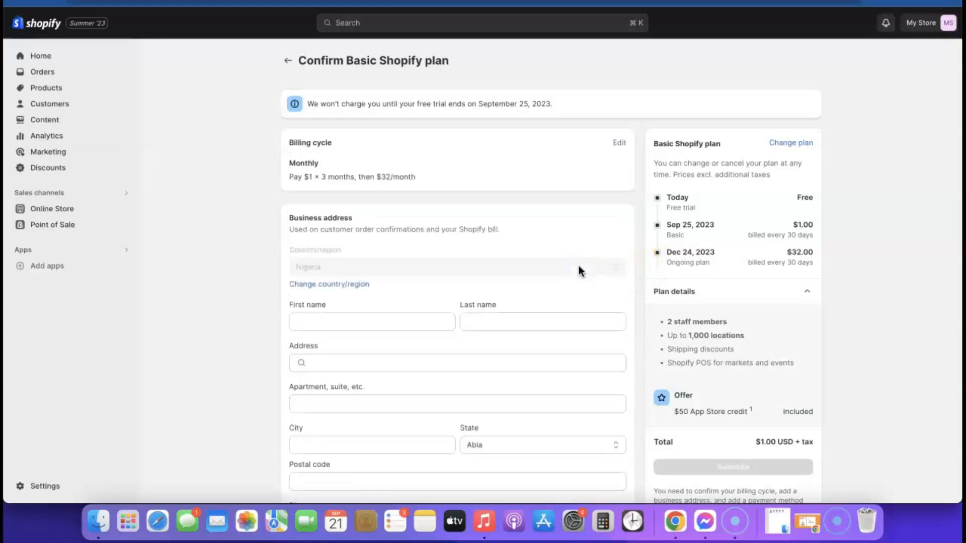
scroll(571, 243, down, 2)
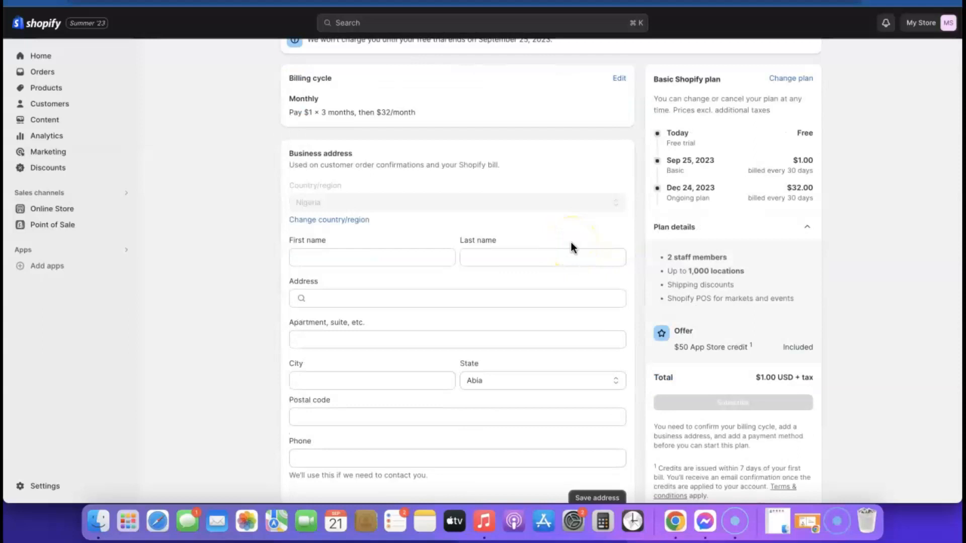
click(352, 254)
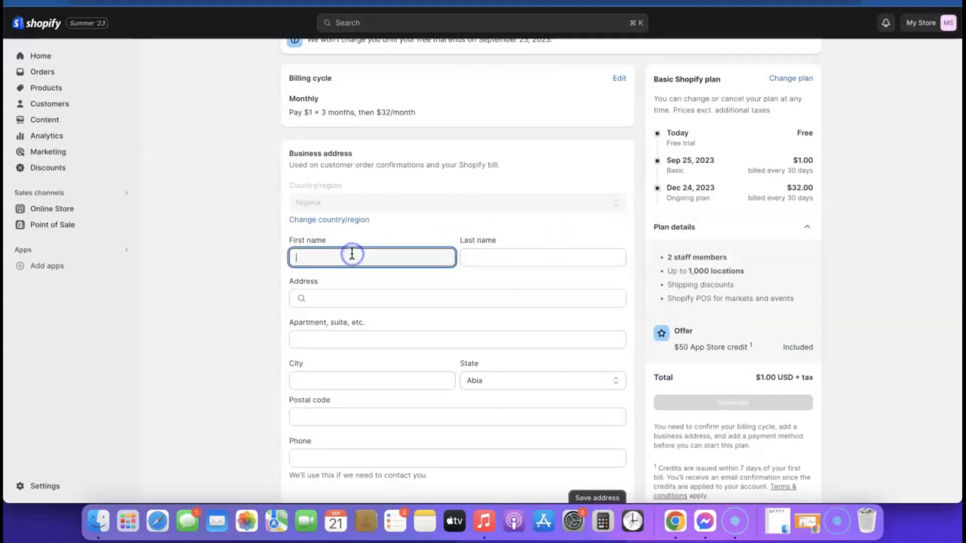
click(524, 255)
click(491, 300)
click(421, 290)
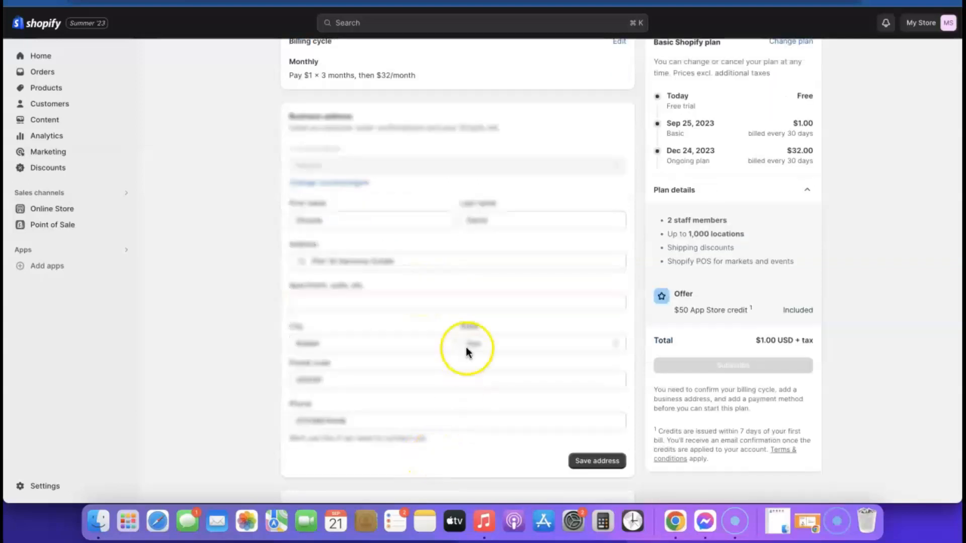
click(610, 462)
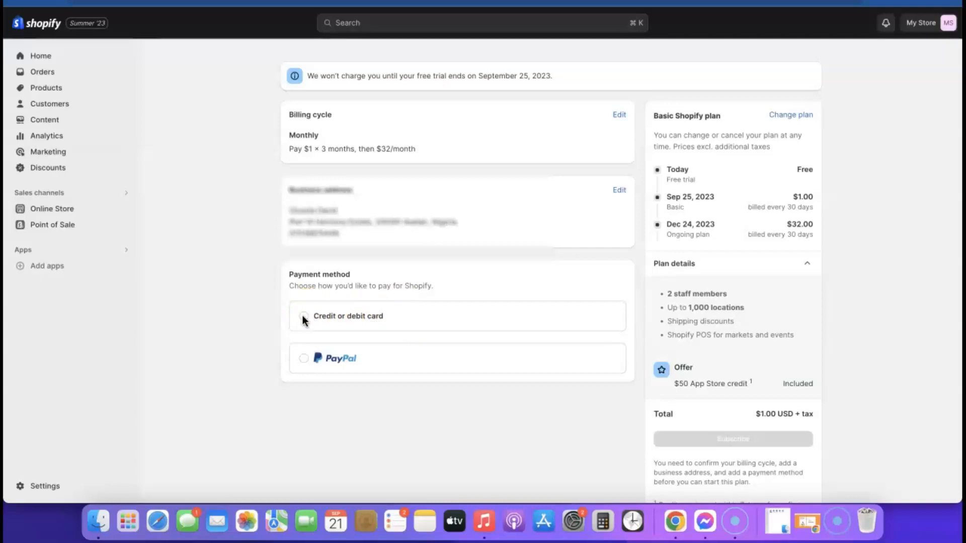
Step: Save a card payment method, subscribe to Basic Shopify, and decline POS Pro
click(307, 359)
click(457, 335)
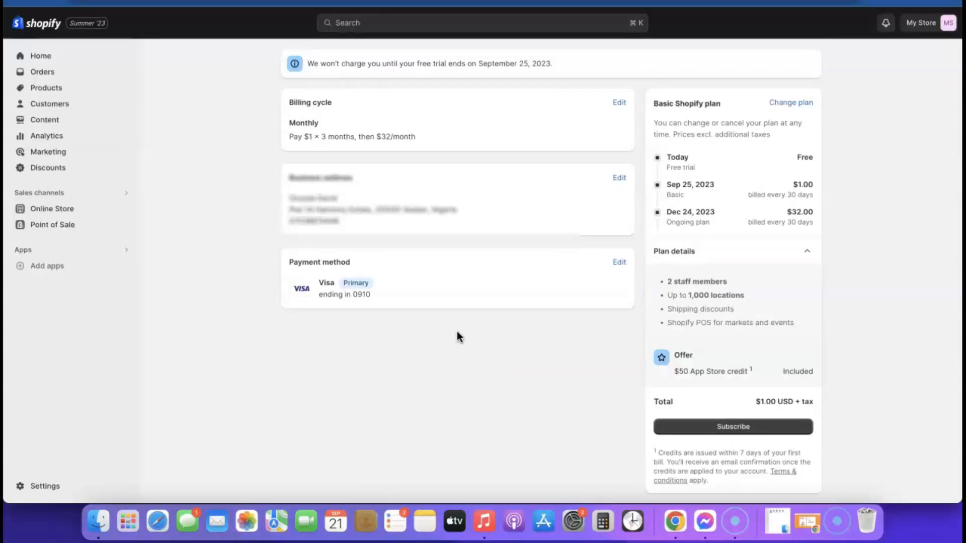
click(334, 140)
click(482, 96)
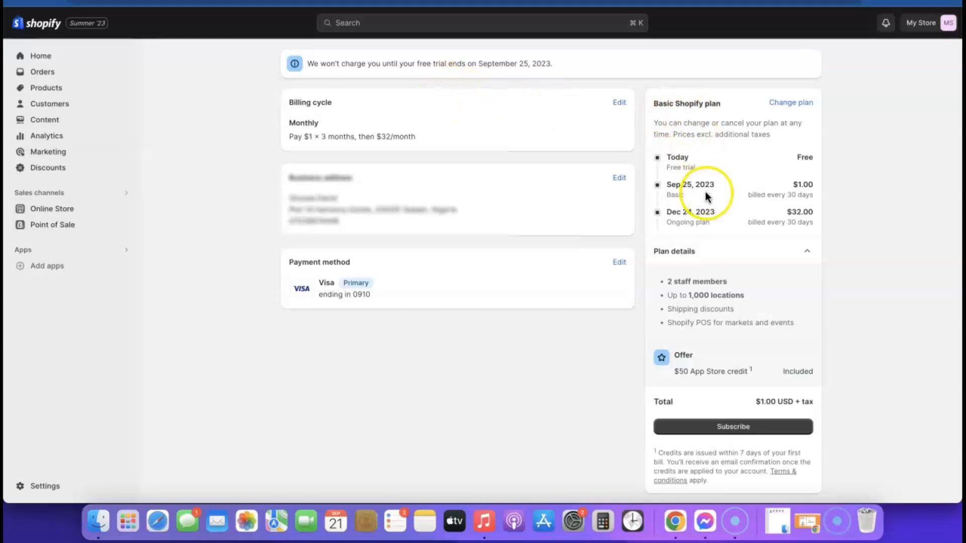
scroll(762, 165, down, 1)
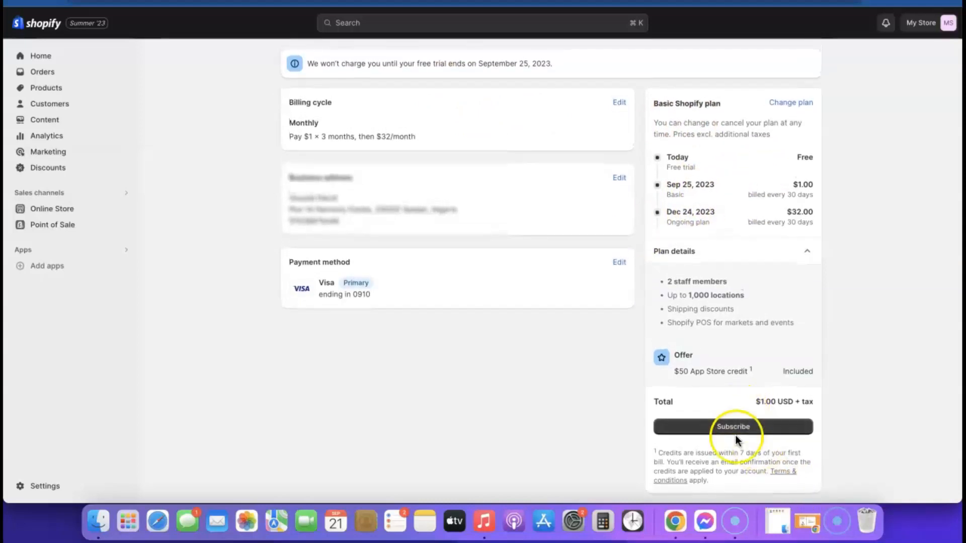
click(734, 431)
scroll(616, 276, down, 3)
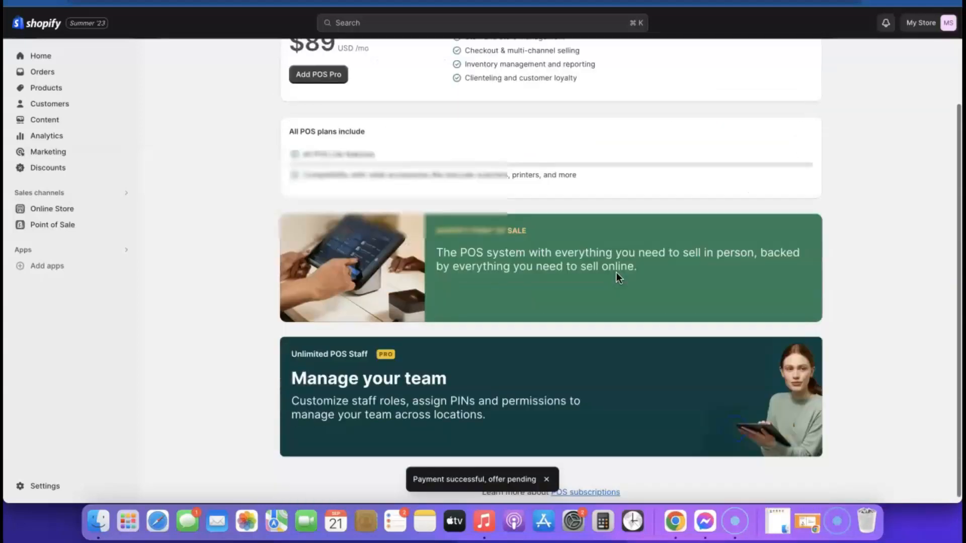
scroll(617, 277, up, 3)
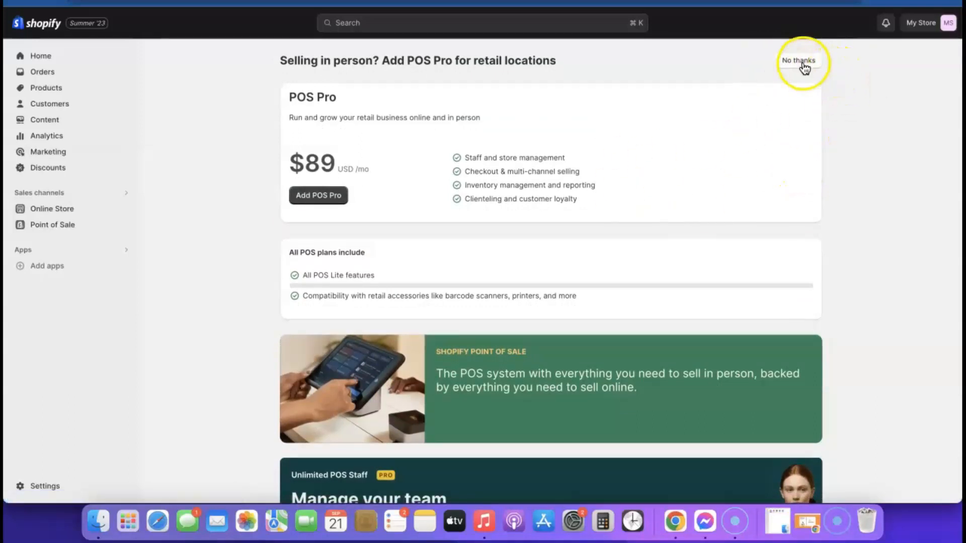
click(799, 61)
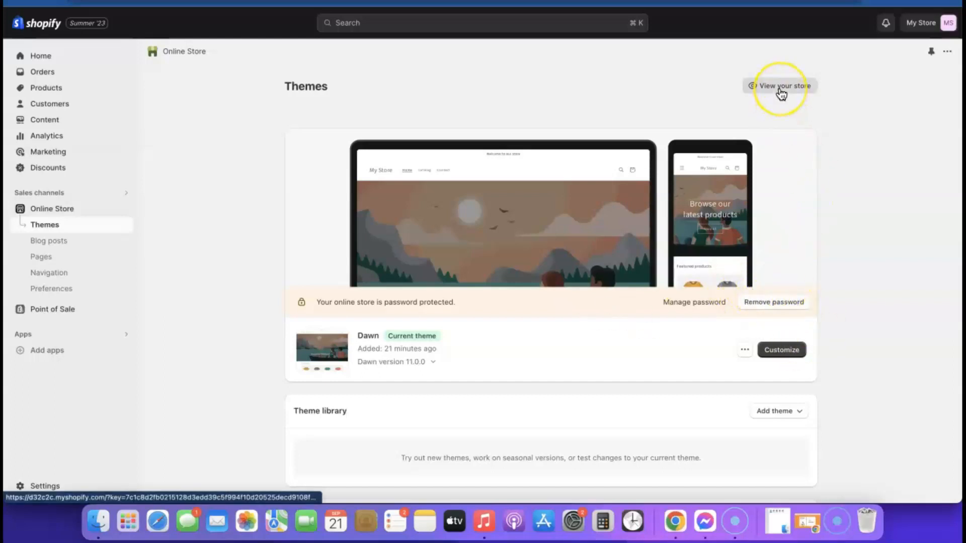
right_click(781, 93)
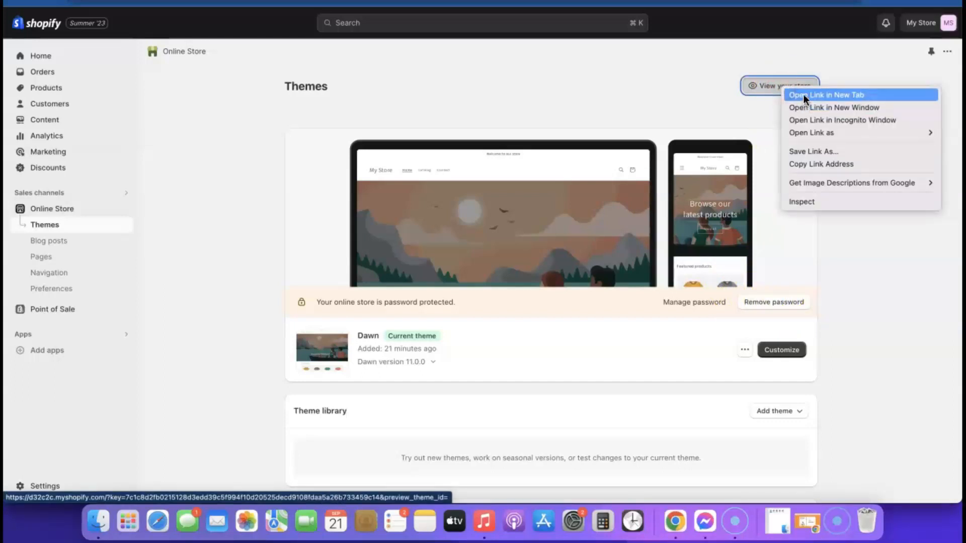
click(804, 94)
key(ctrl+Tab)
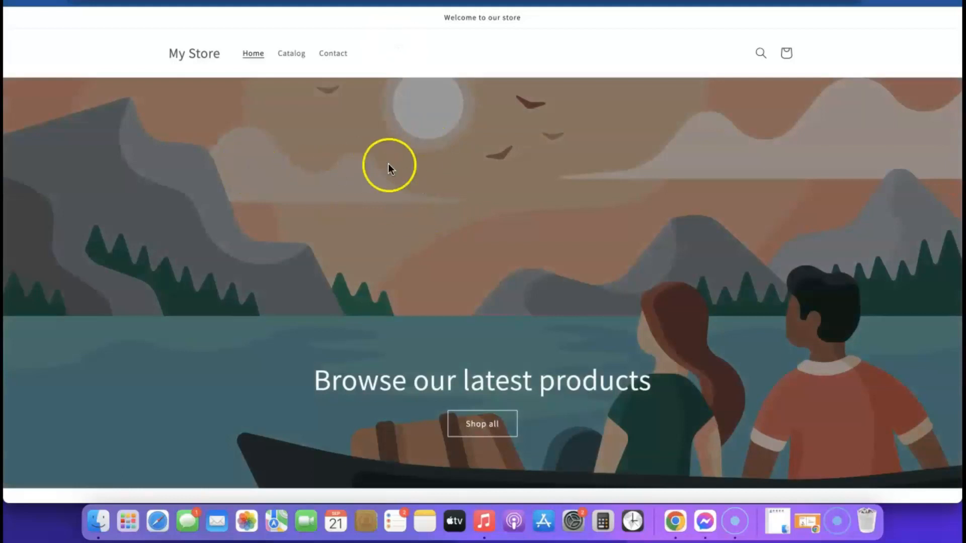
scroll(546, 168, down, 10)
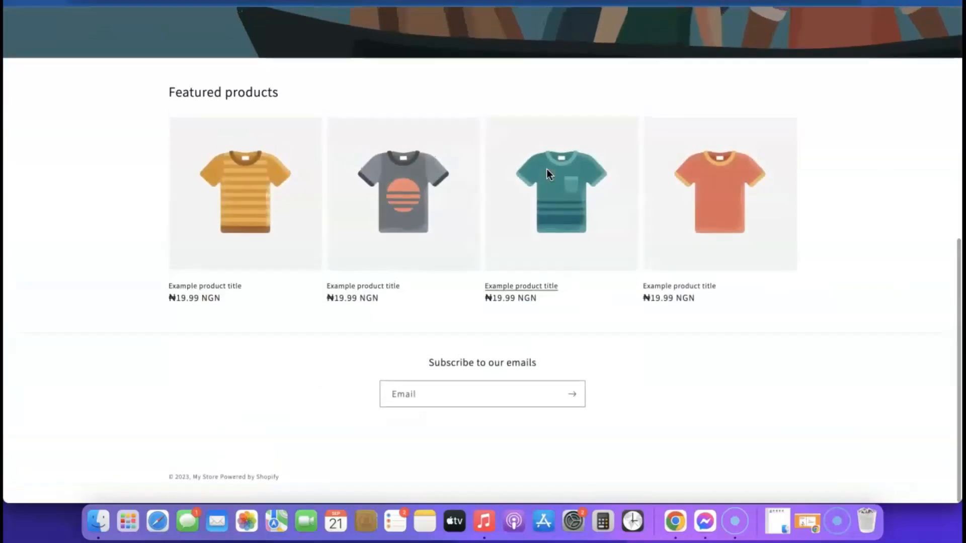
scroll(548, 179, up, 10)
scroll(476, 219, down, 5)
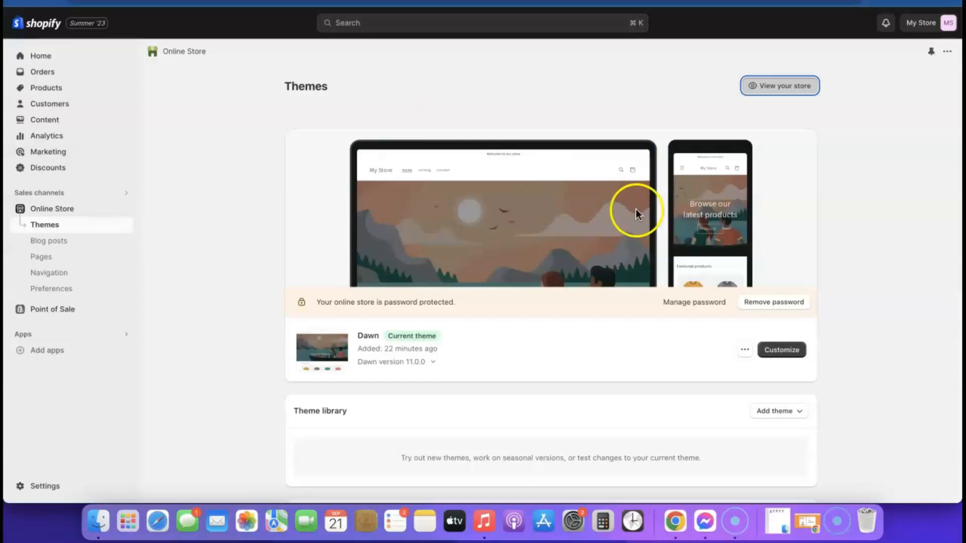
Step: Add the free Sense theme, publish it in place of Dawn, and remove the storefront password
scroll(636, 209, down, 1)
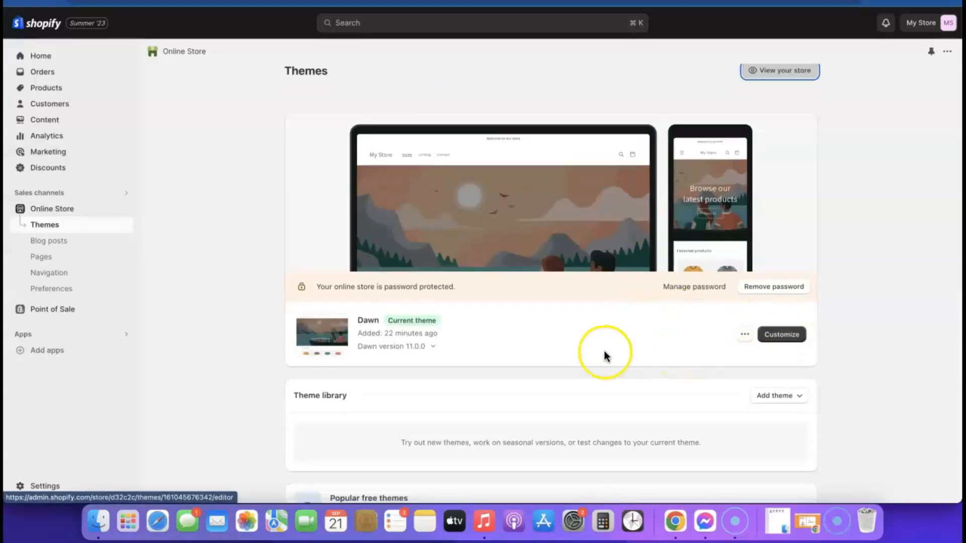
scroll(599, 347, down, 5)
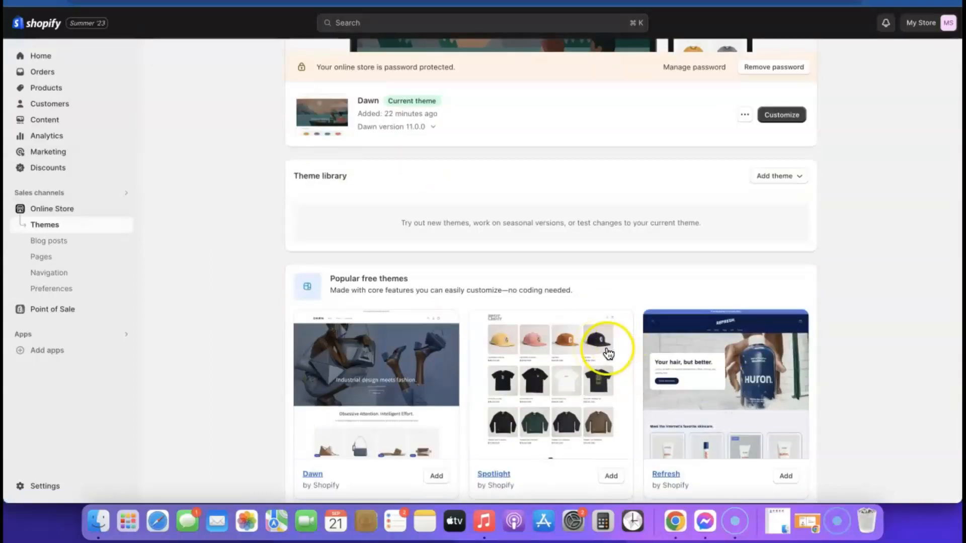
scroll(604, 350, down, 2)
scroll(607, 352, down, 3)
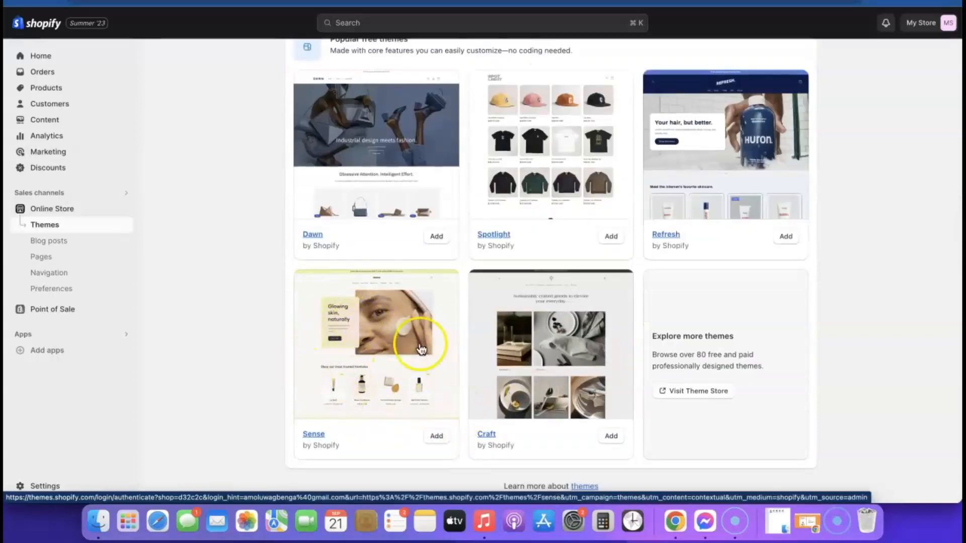
click(440, 435)
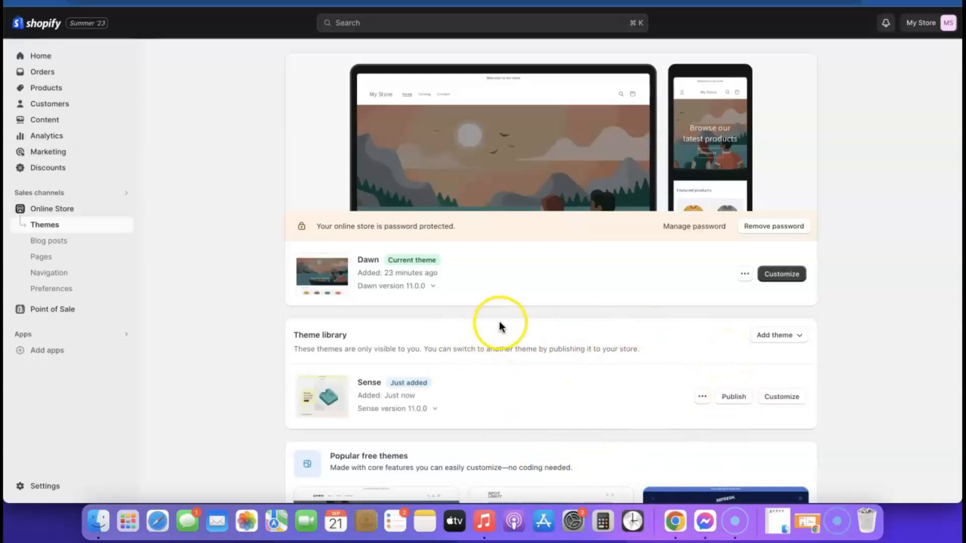
click(735, 398)
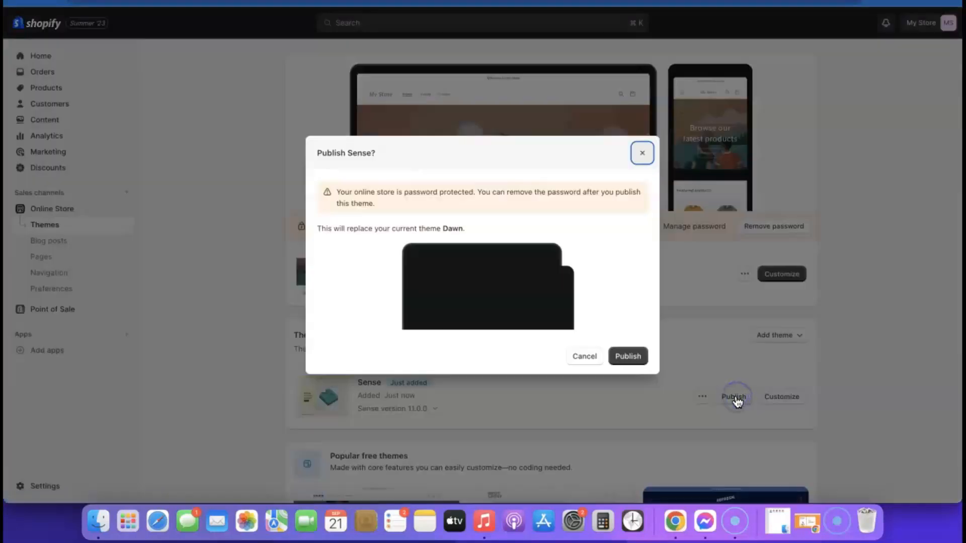
click(630, 360)
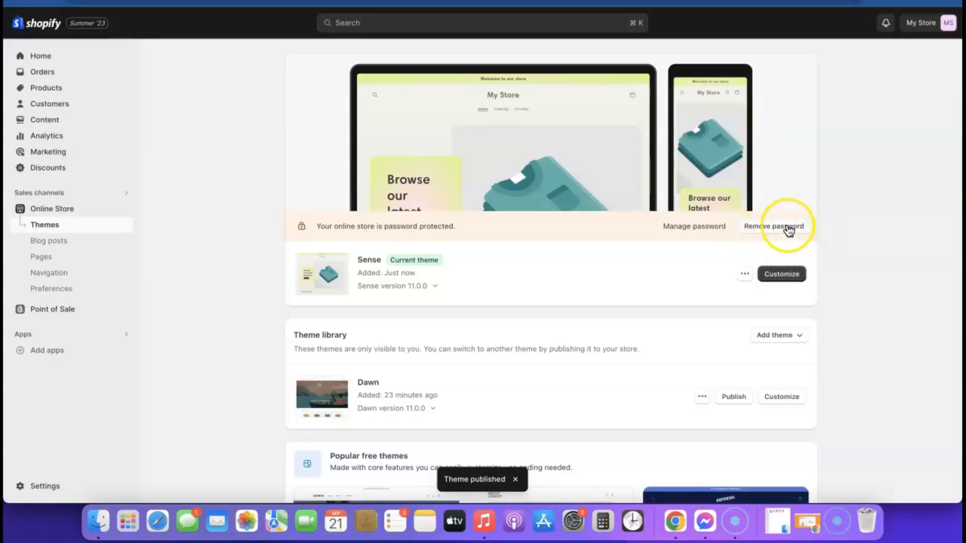
click(785, 228)
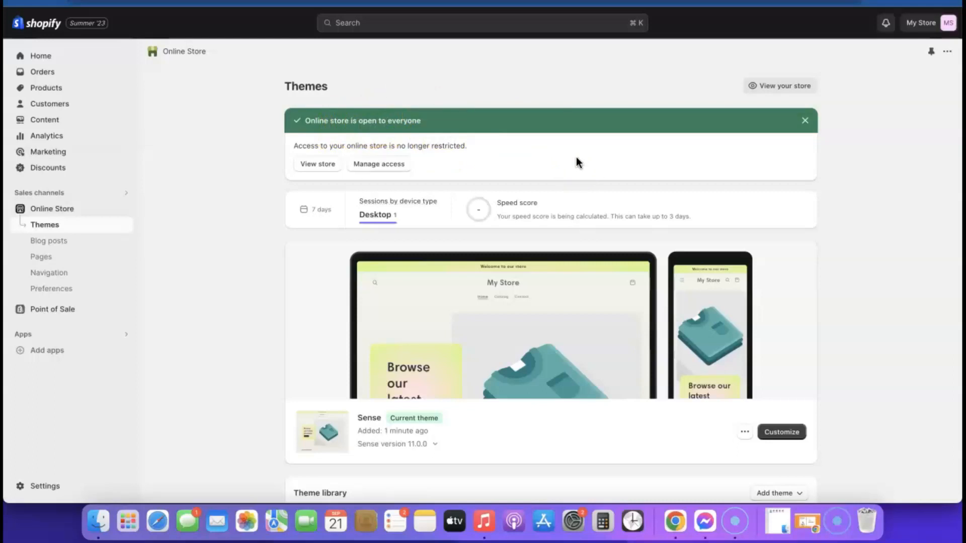
click(768, 440)
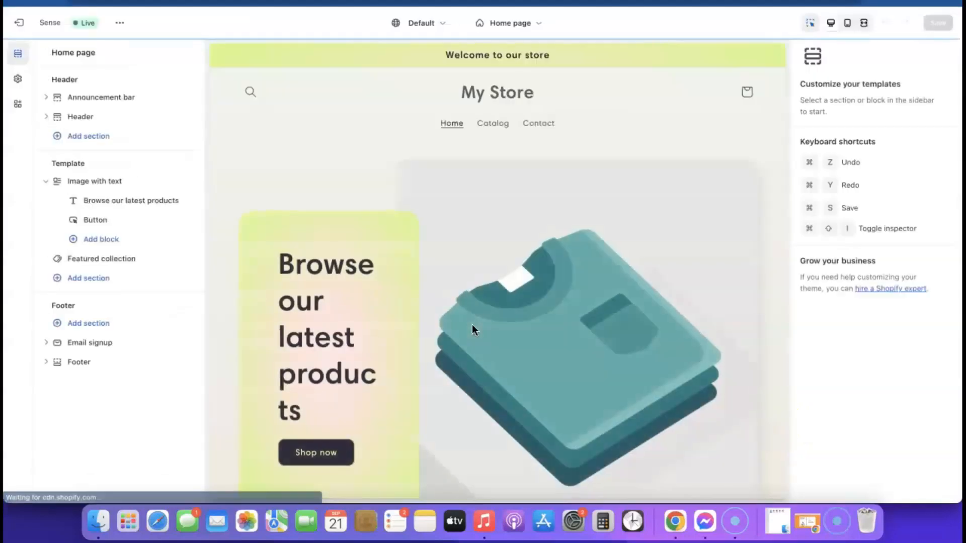
scroll(463, 200, down, 5)
scroll(463, 201, up, 5)
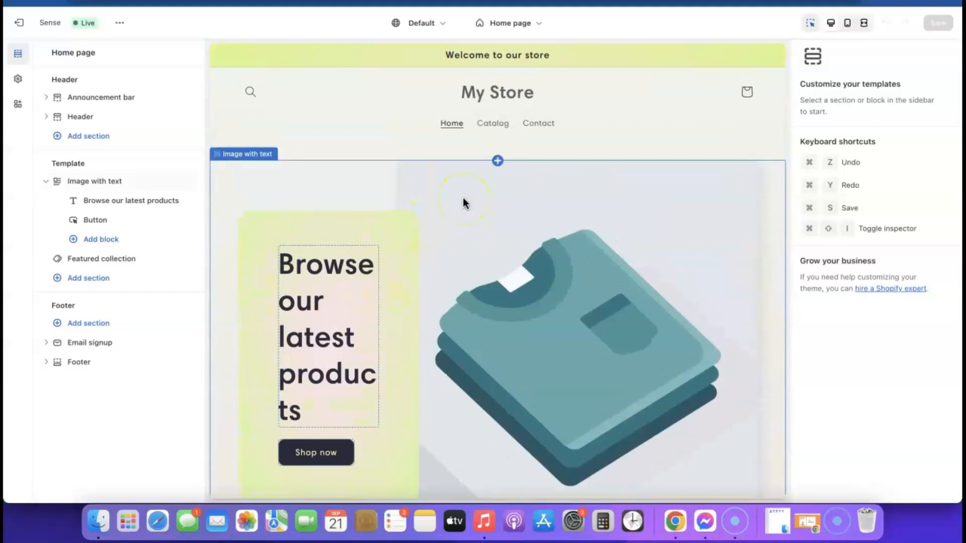
scroll(419, 200, down, 4)
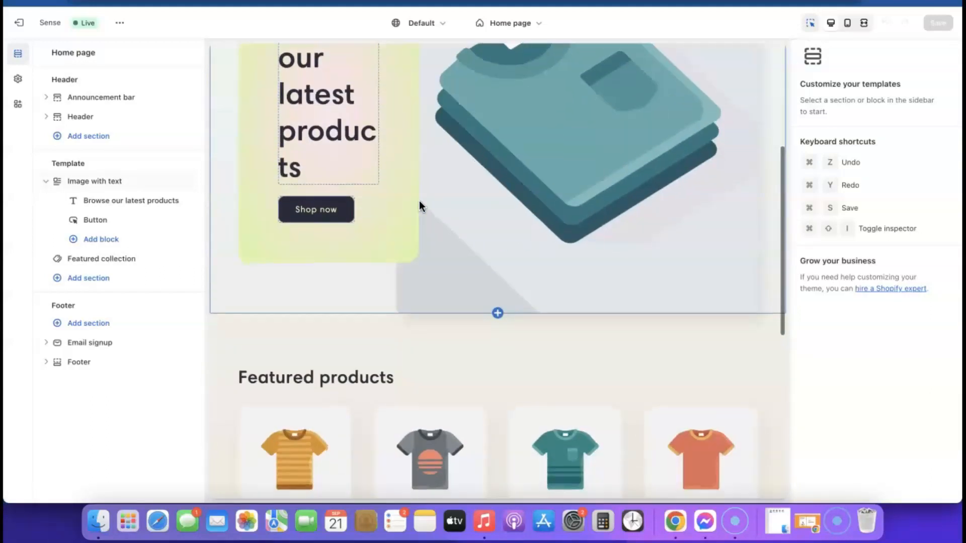
scroll(419, 200, up, 3)
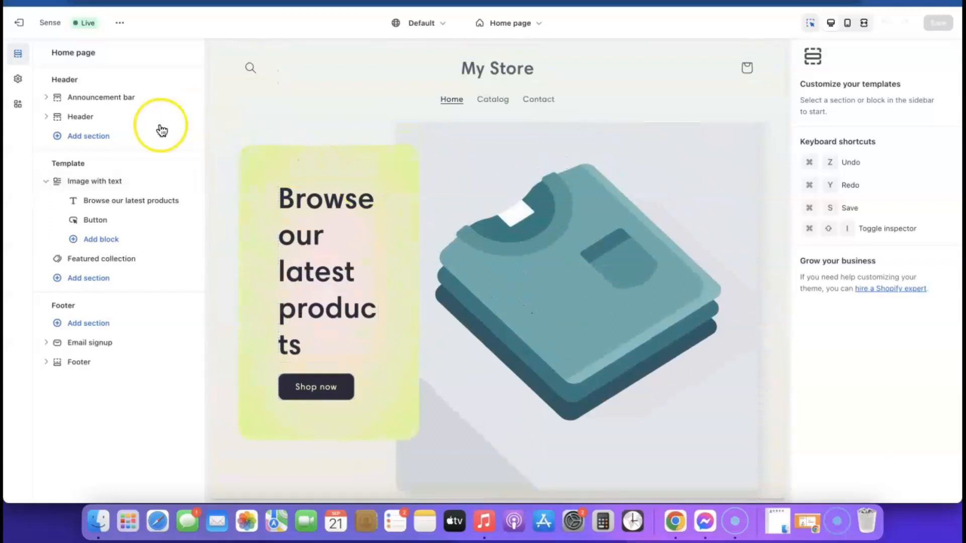
click(31, 27)
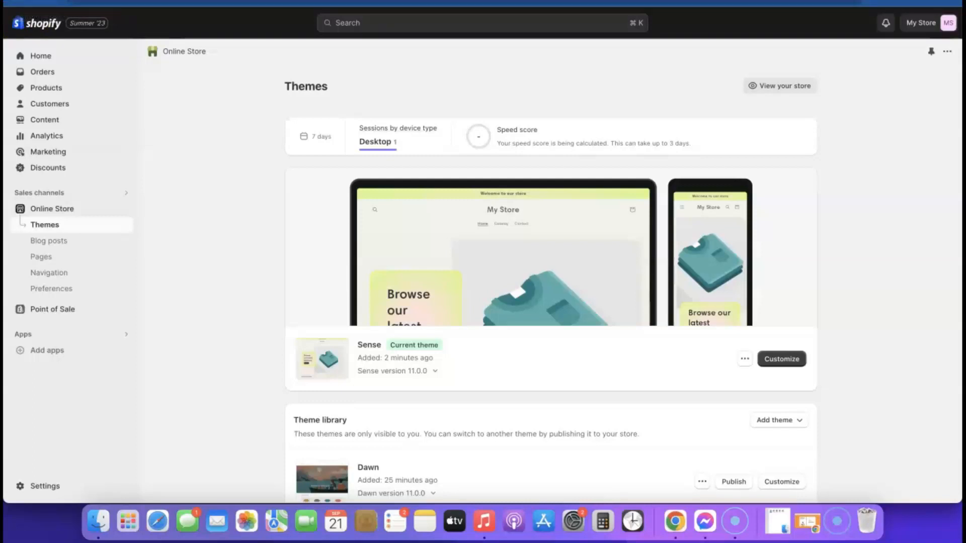
Step: Search the Shopify App Store for 'Kopy' and open the Kopy - Copy products listing
click(45, 352)
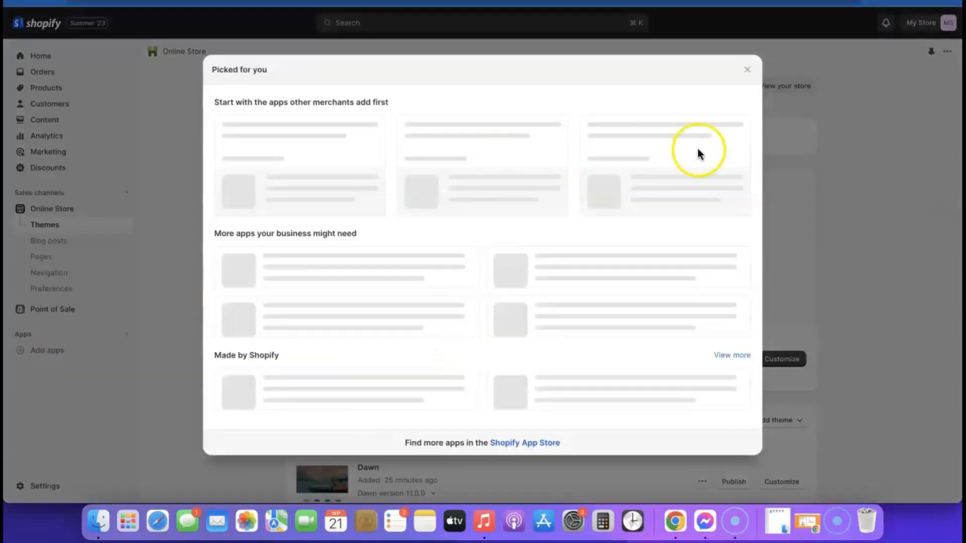
click(533, 458)
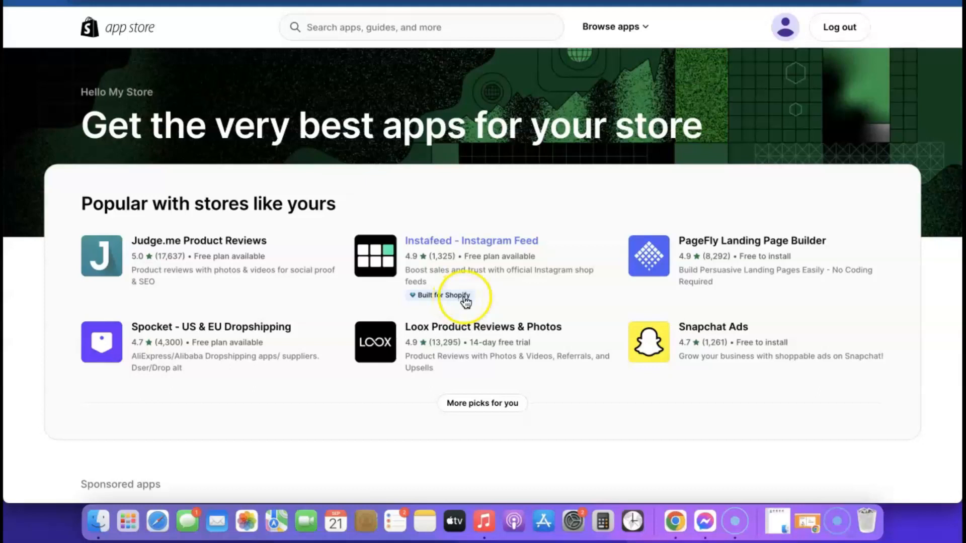
scroll(464, 297, down, 5)
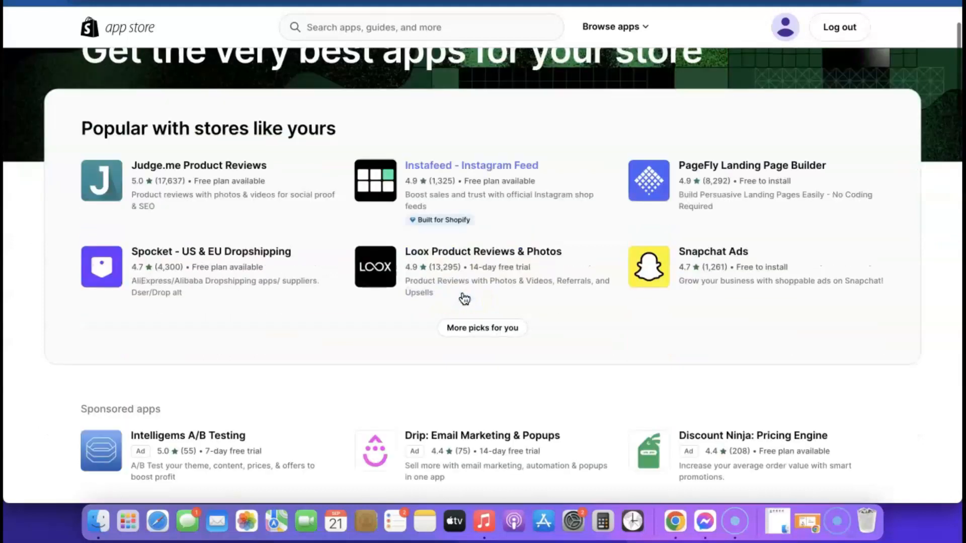
scroll(463, 298, up, 5)
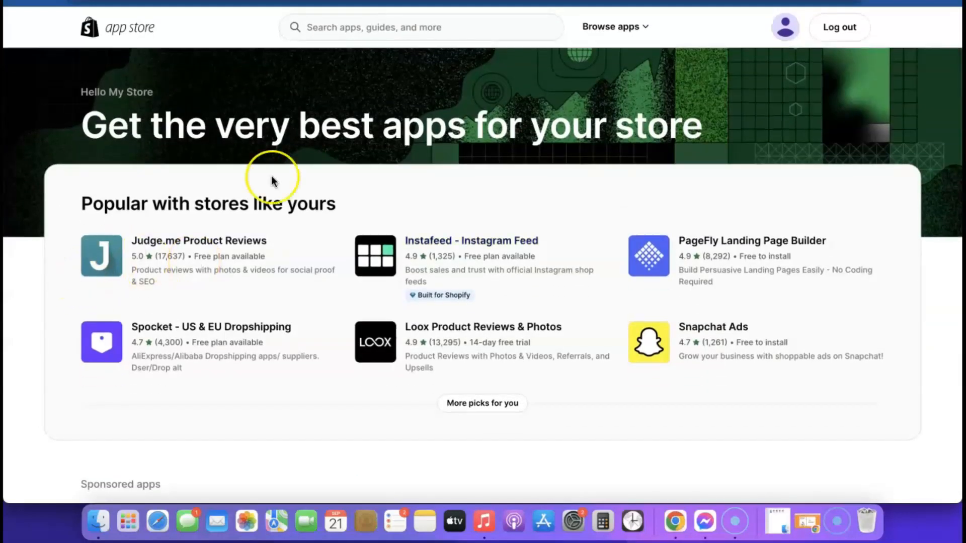
click(399, 27)
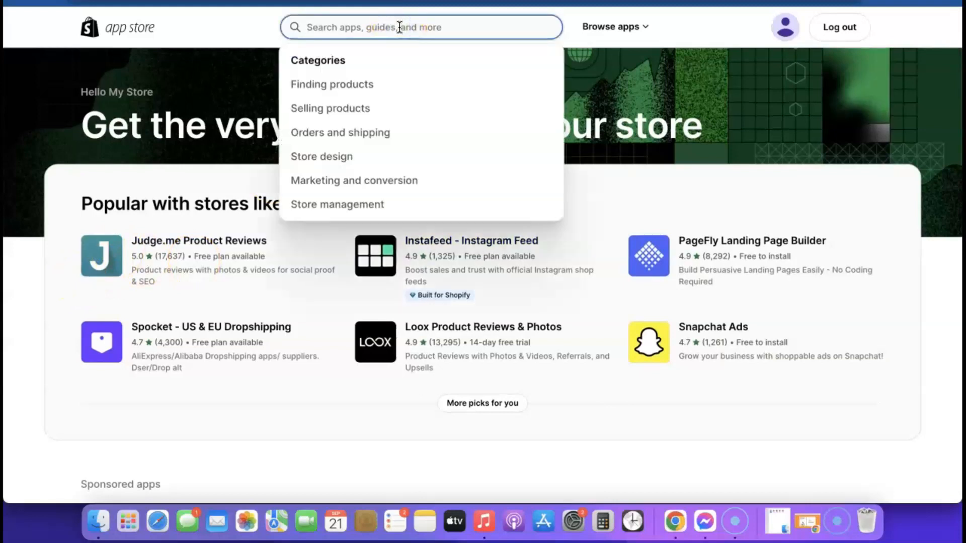
text(Kopy)
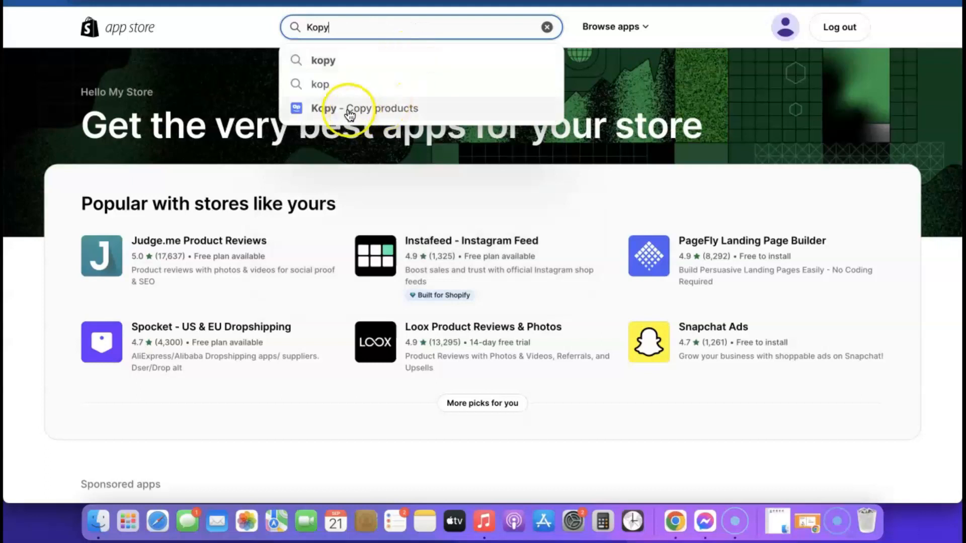
drag(350, 115, 350, 109)
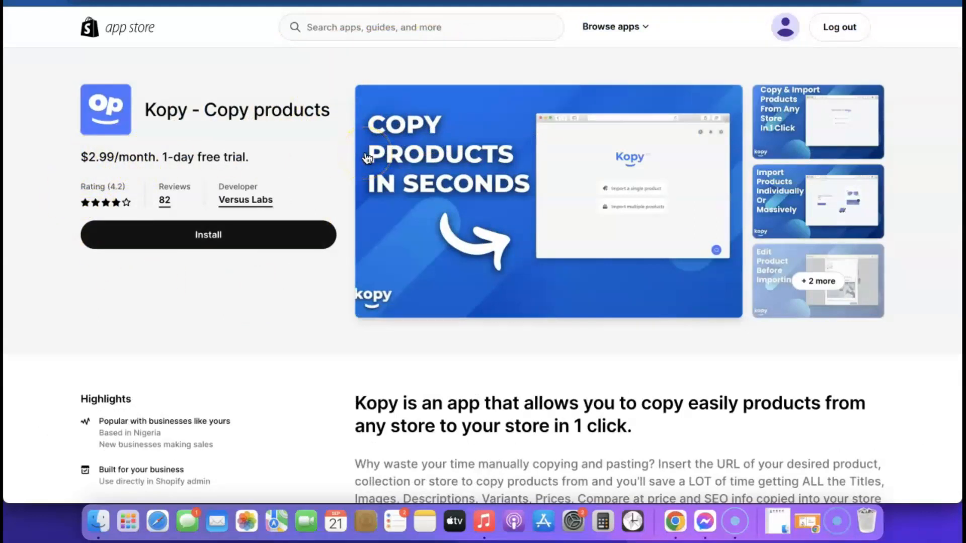
Step: Install Kopy and approve its $2.99/month subscription
click(202, 236)
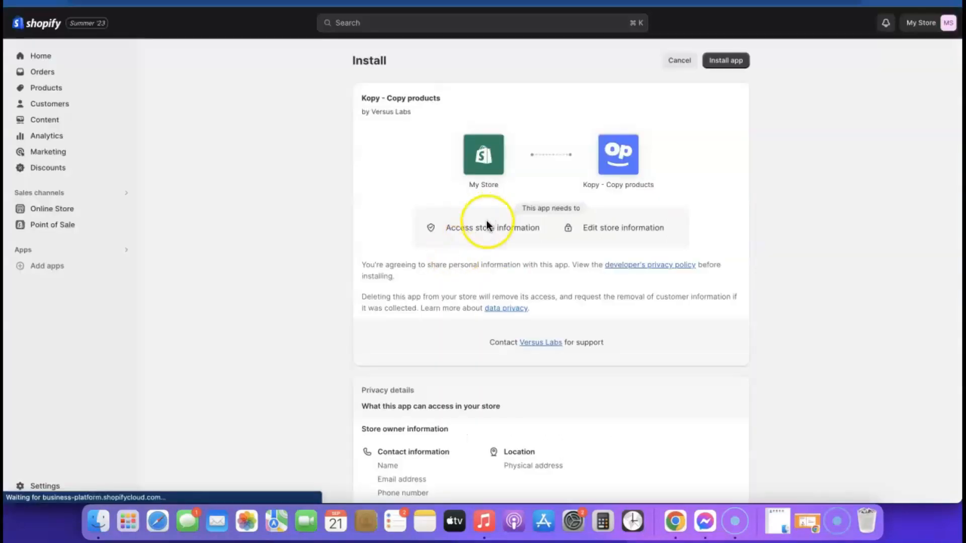
scroll(493, 291, down, 1)
scroll(493, 295, up, 2)
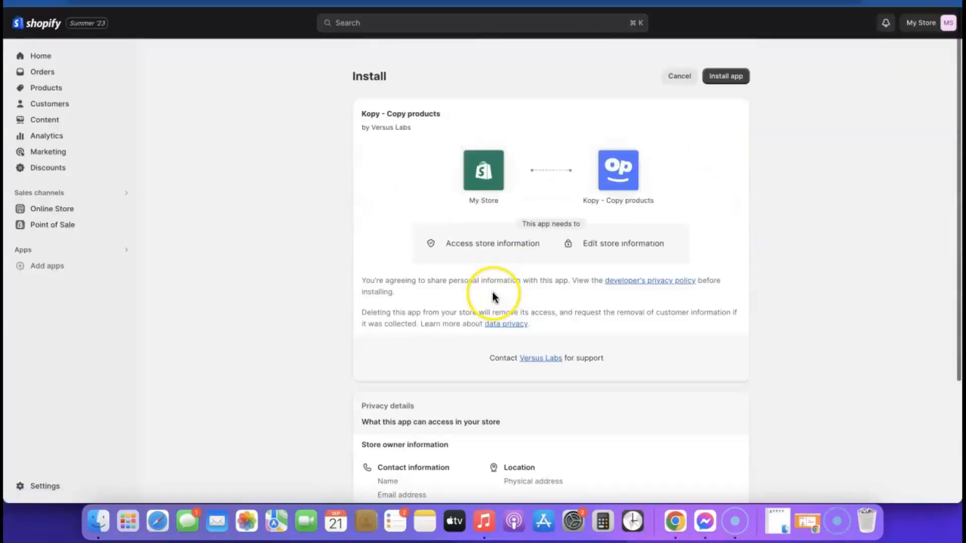
click(730, 60)
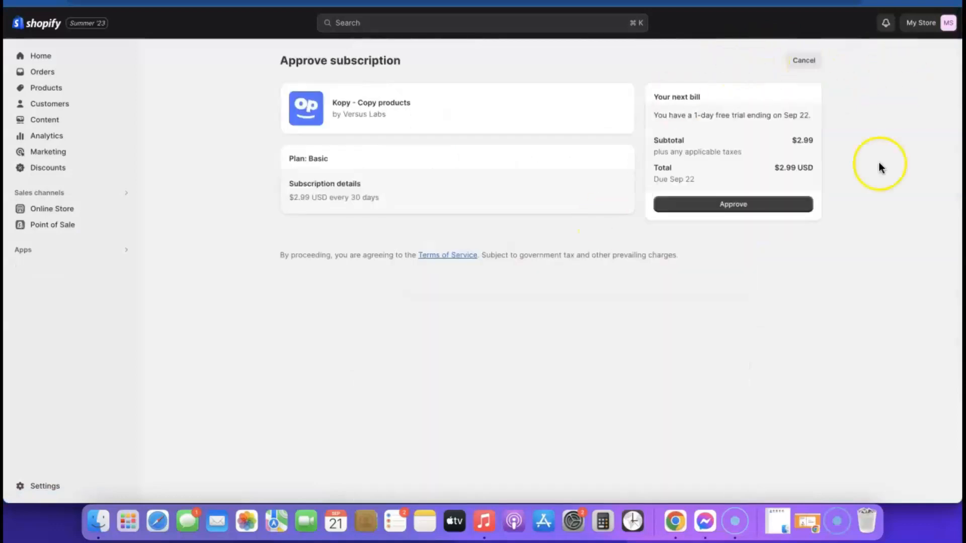
click(736, 210)
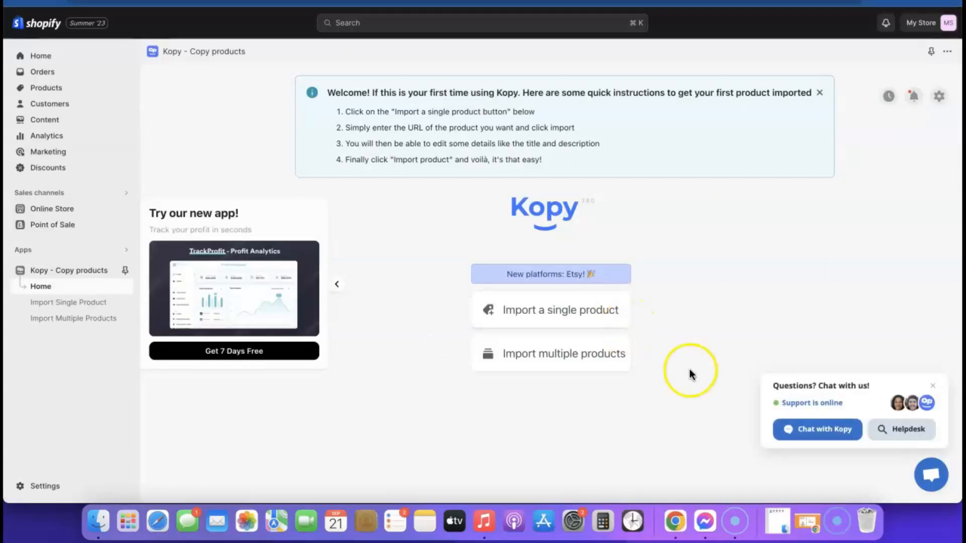
Step: Close the support chat and go to Kopy's Import a single product page
click(933, 386)
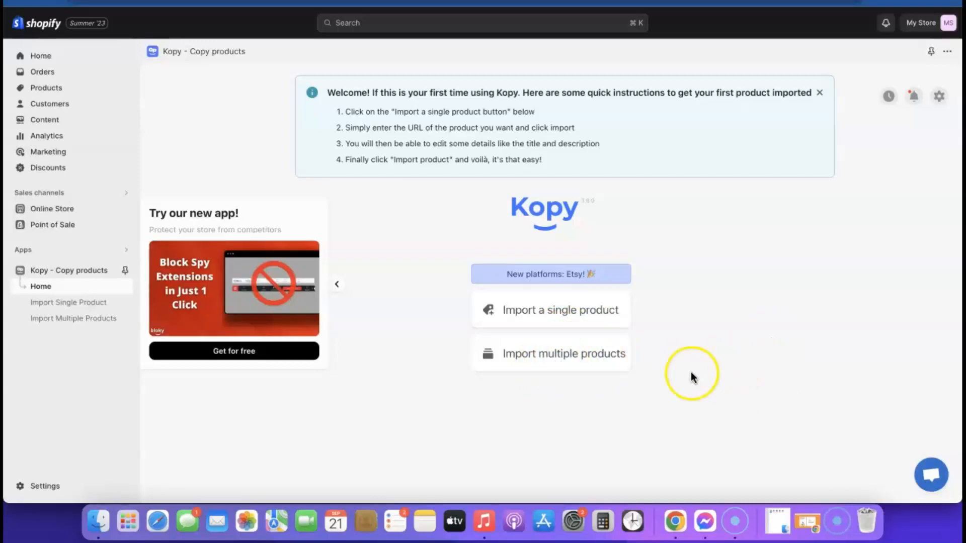
click(567, 354)
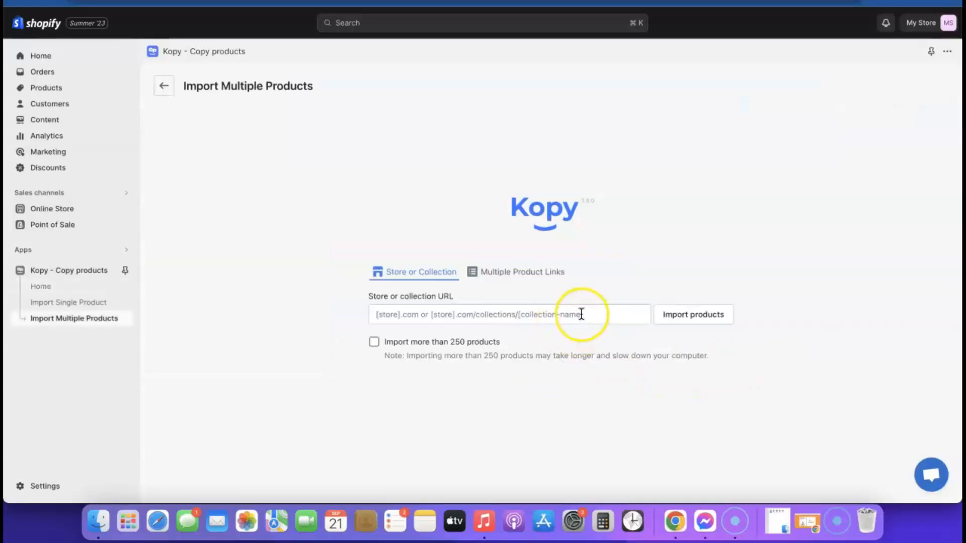
click(163, 88)
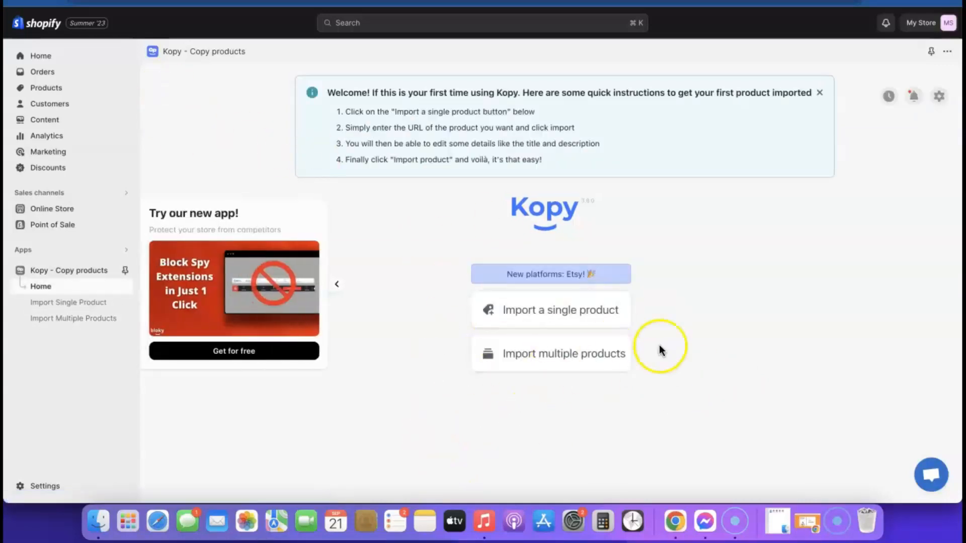
click(553, 312)
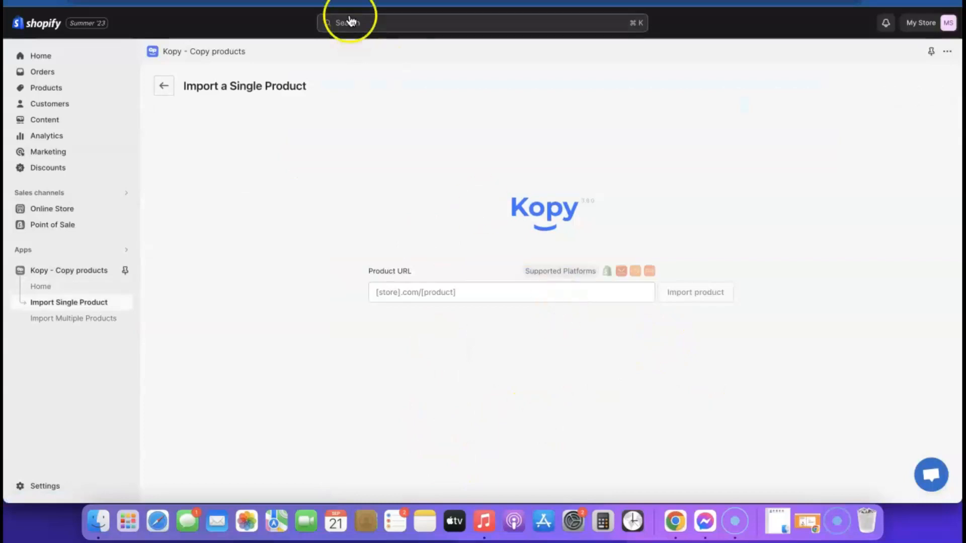
Step: Copy the GoodsCastle Airpod Cleaner KIT page URL and return to Kopy's Product URL field
click(277, 2)
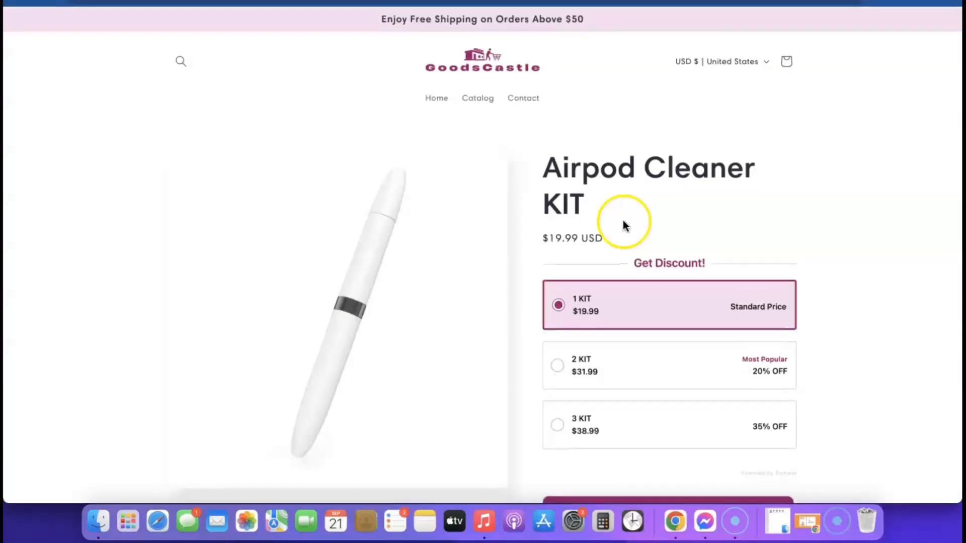
right_click(283, 2)
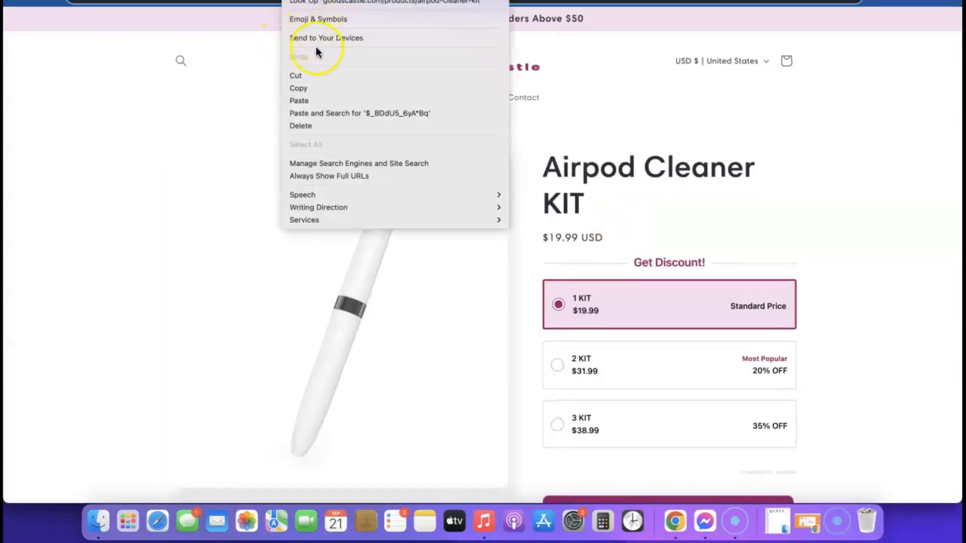
click(307, 88)
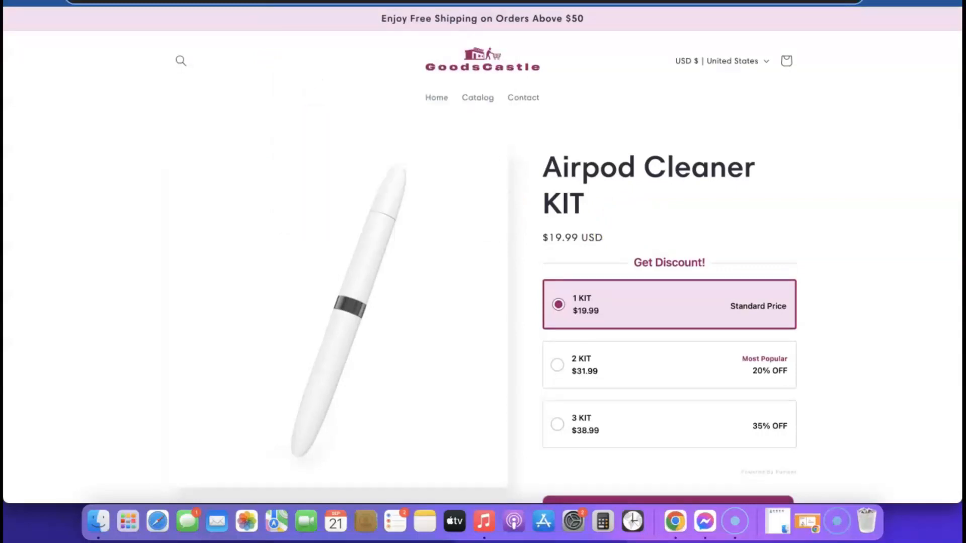
key(ctrl+shift+Tab)
click(464, 299)
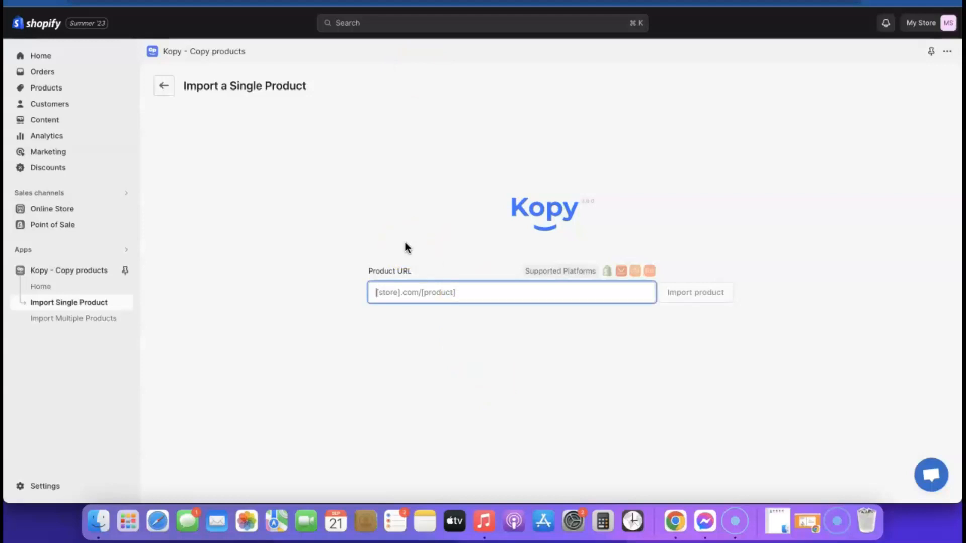
click(516, 203)
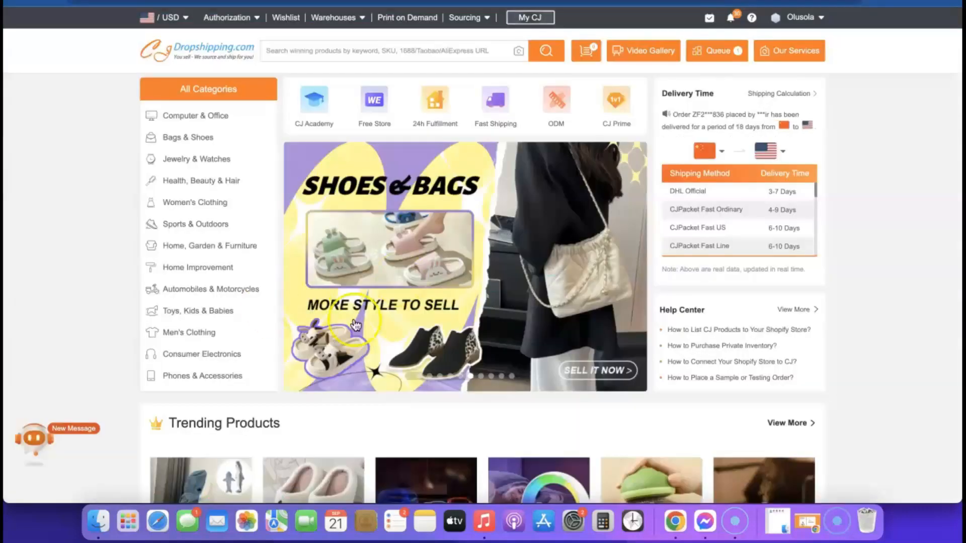
scroll(608, 218, down, 4)
scroll(608, 218, down, 6)
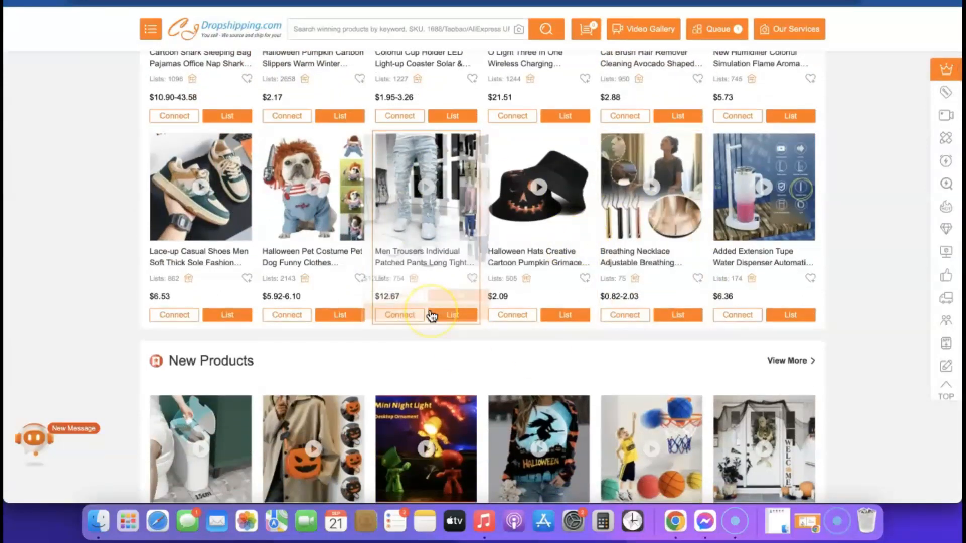
mouse_move(432, 316)
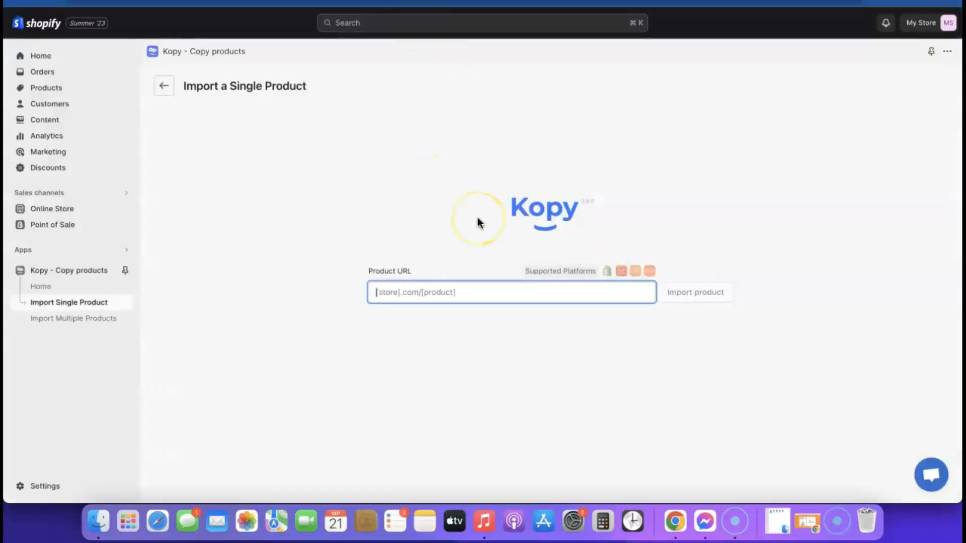
Step: Paste the Airpod Cleaner KIT GoodsCastle link into Product URL and fetch the product
click(443, 294)
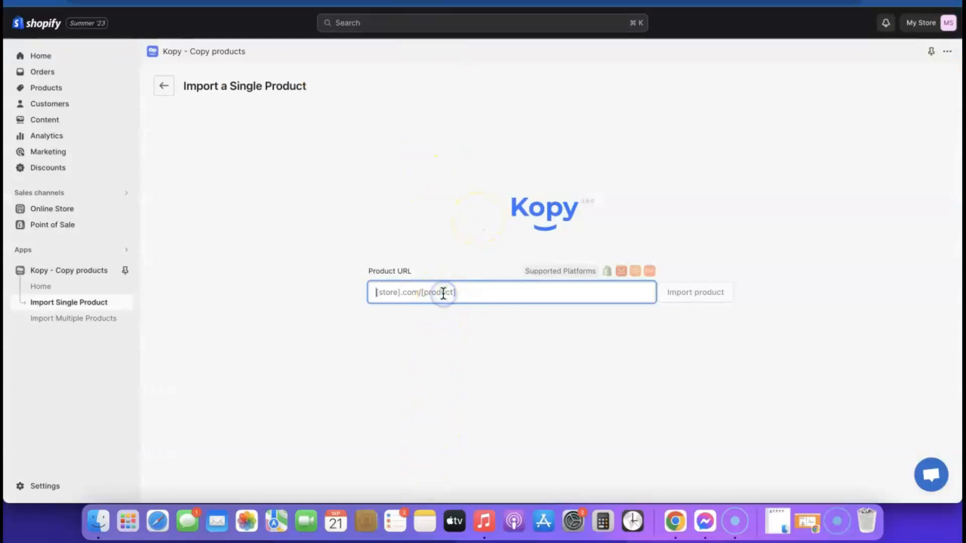
text(https://goodscastle.com/products/airpod-cleaner-kit)
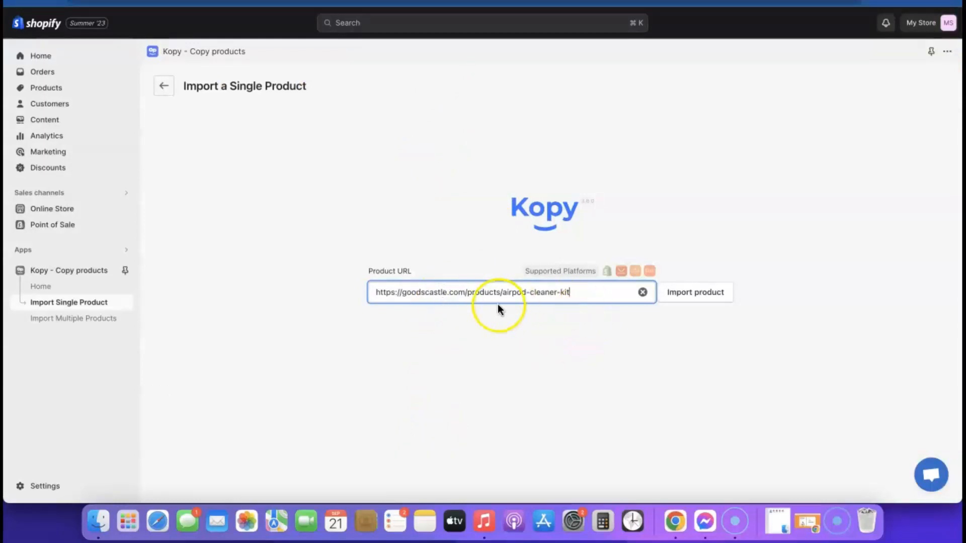
click(695, 297)
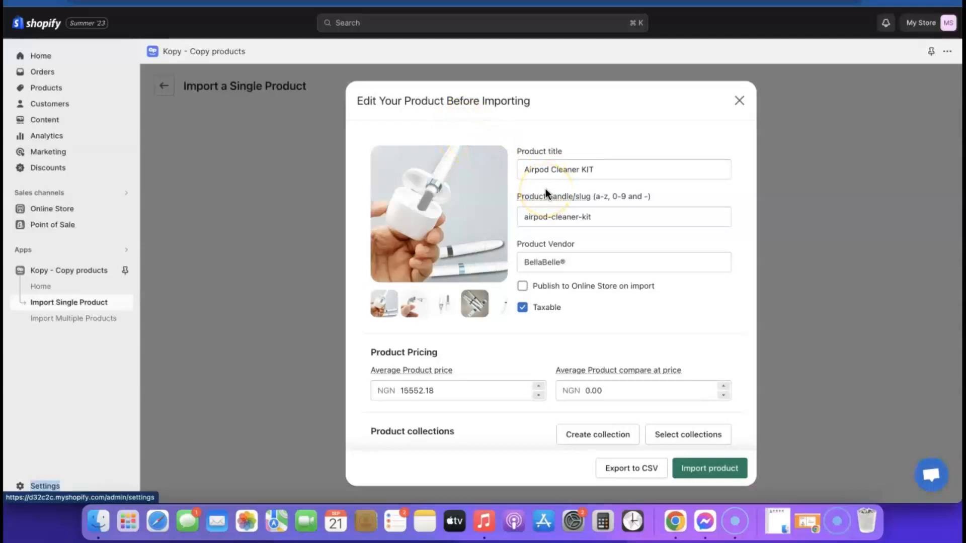
scroll(545, 190, down, 2)
scroll(545, 190, up, 2)
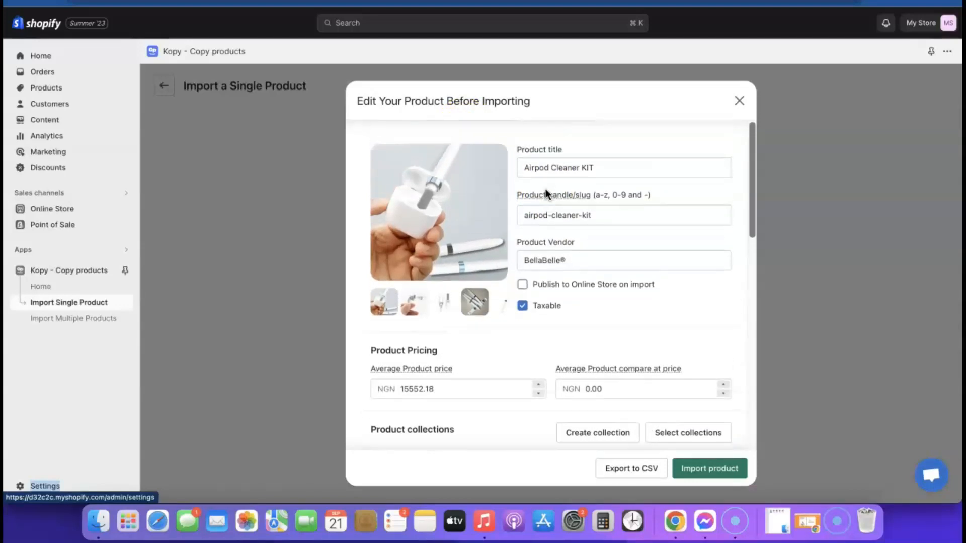
Step: Review the fetched product's title and details before importing
click(600, 166)
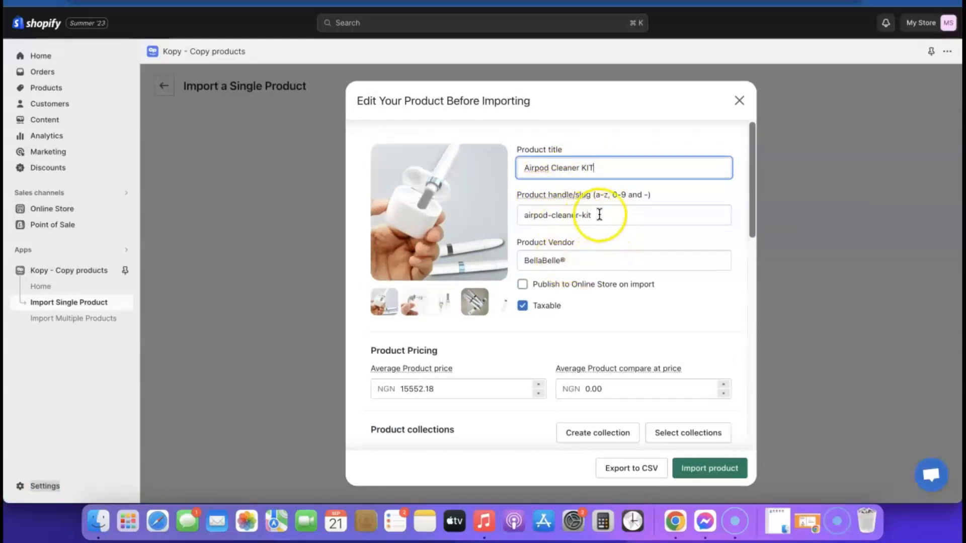
scroll(584, 320, down, 1)
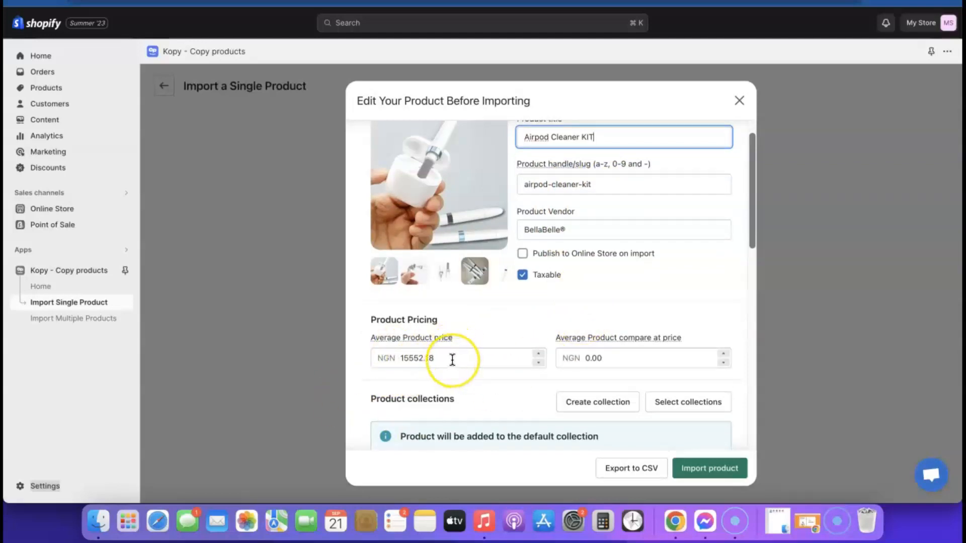
scroll(452, 359, down, 2)
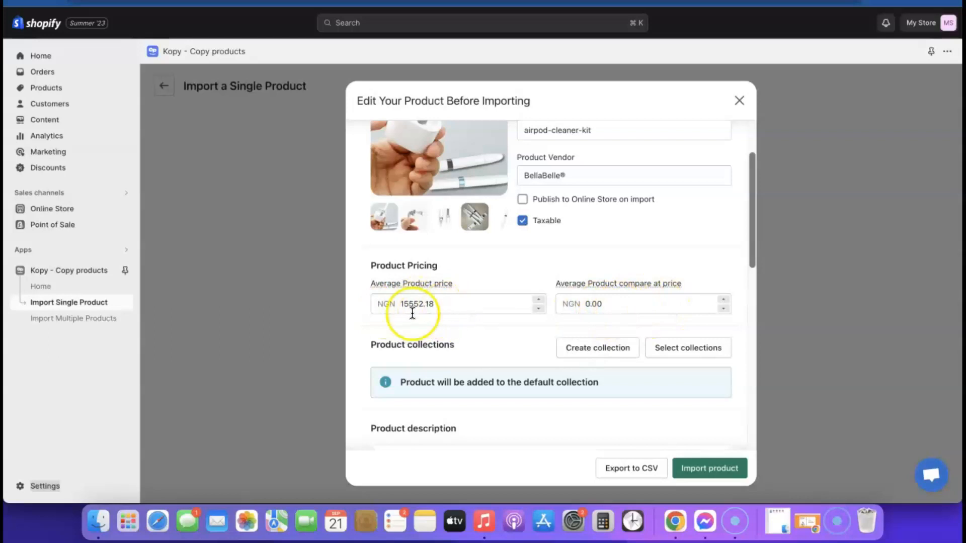
scroll(578, 325, down, 6)
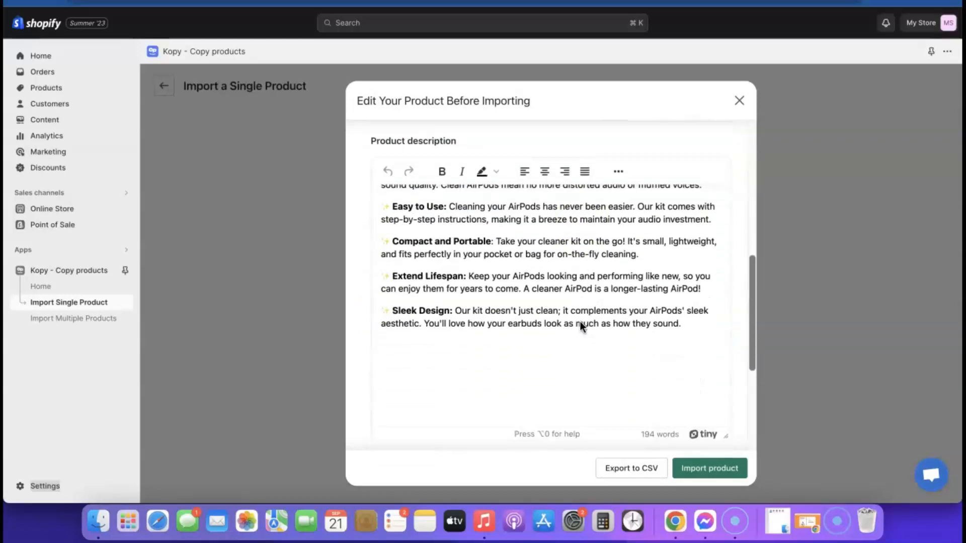
scroll(580, 326, down, 1)
scroll(565, 309, up, 2)
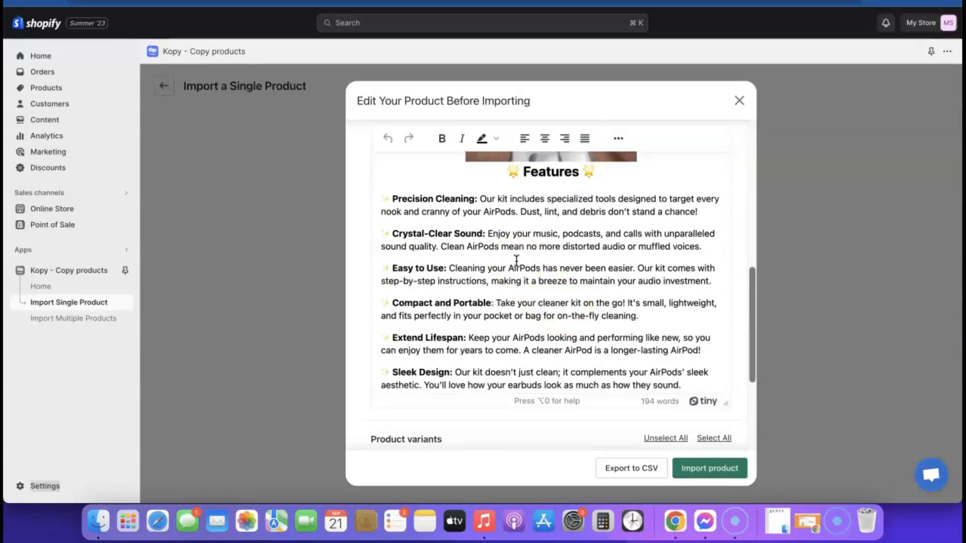
click(519, 242)
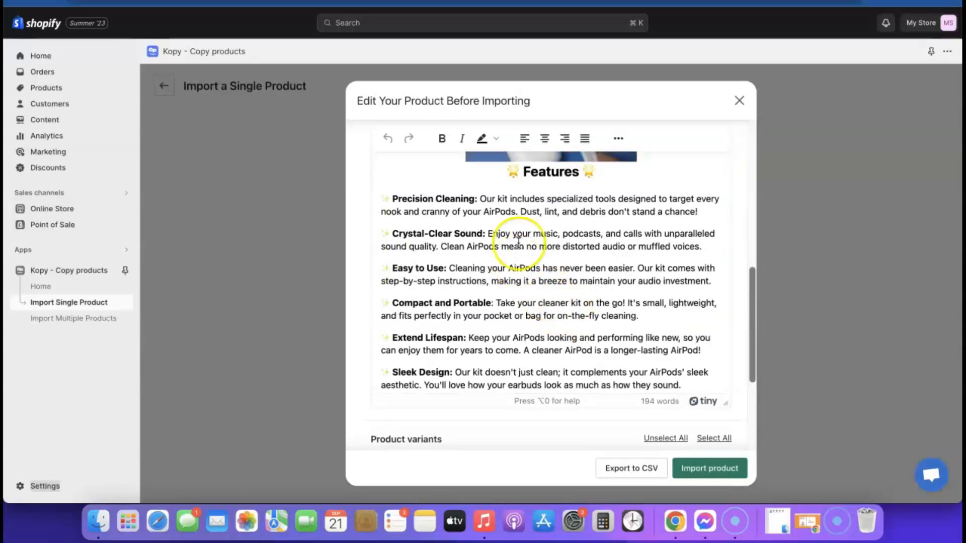
scroll(534, 290, down, 6)
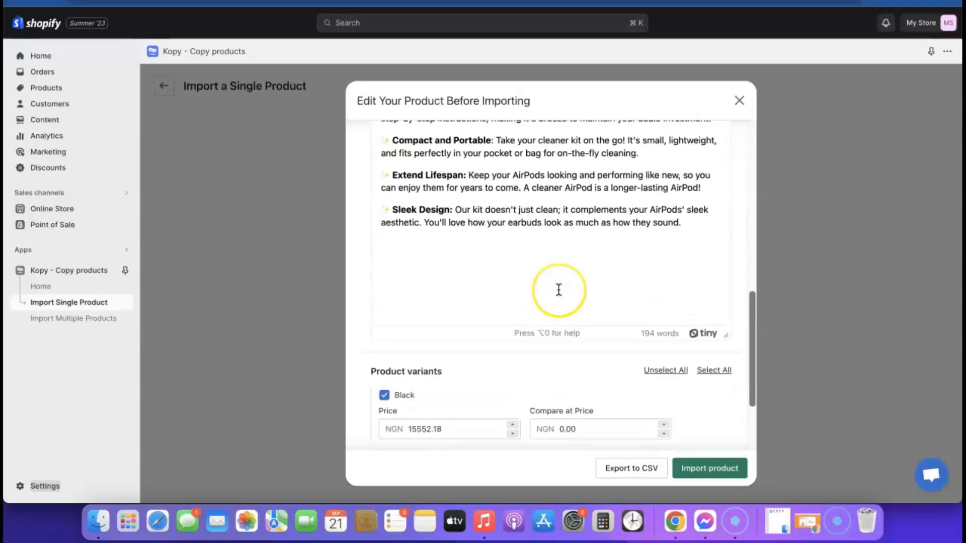
scroll(559, 289, down, 3)
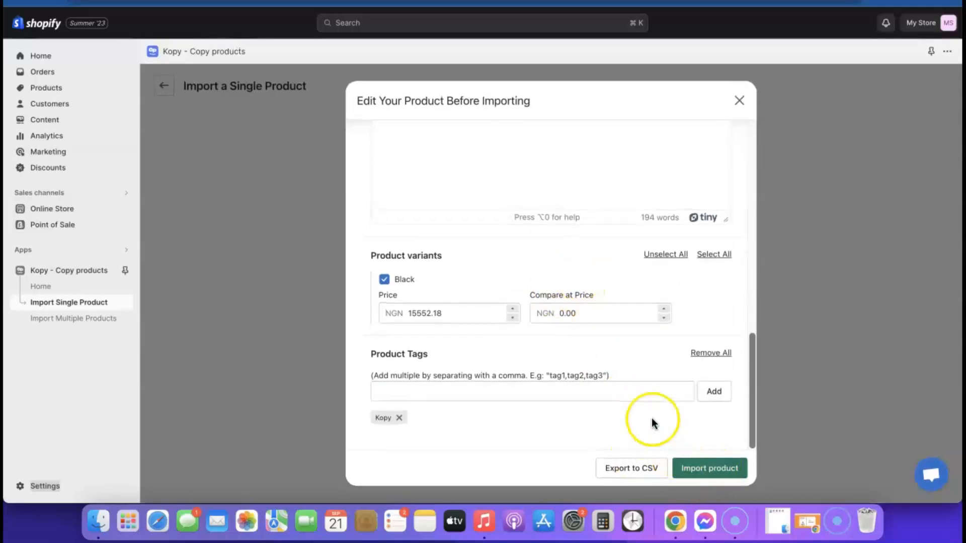
scroll(651, 418, up, 10)
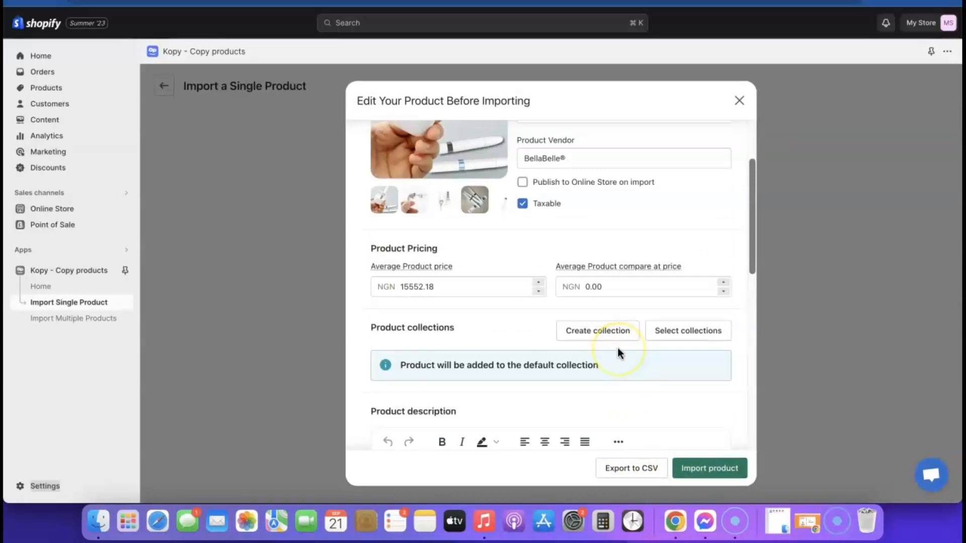
Step: Import the kit published to the Online Store and not taxable, then open store Settings
click(523, 185)
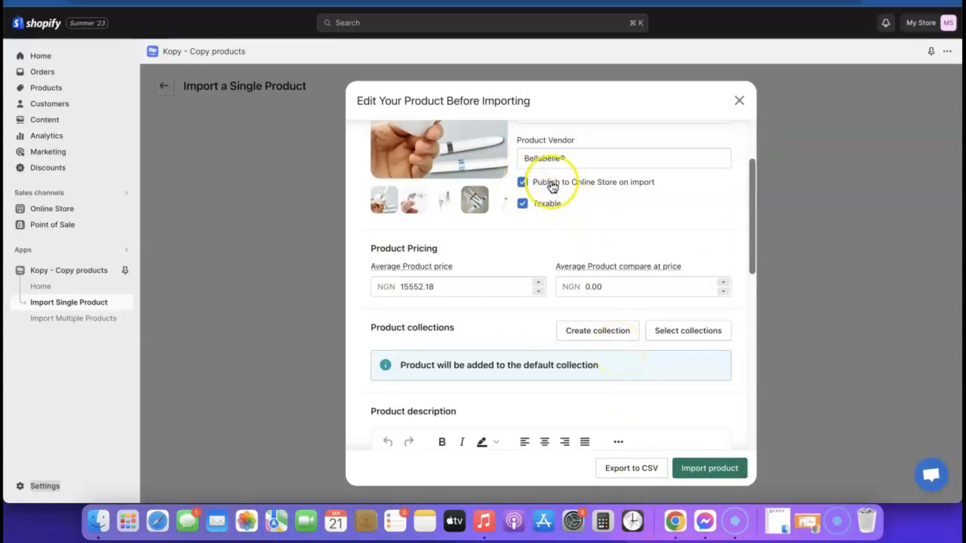
click(522, 205)
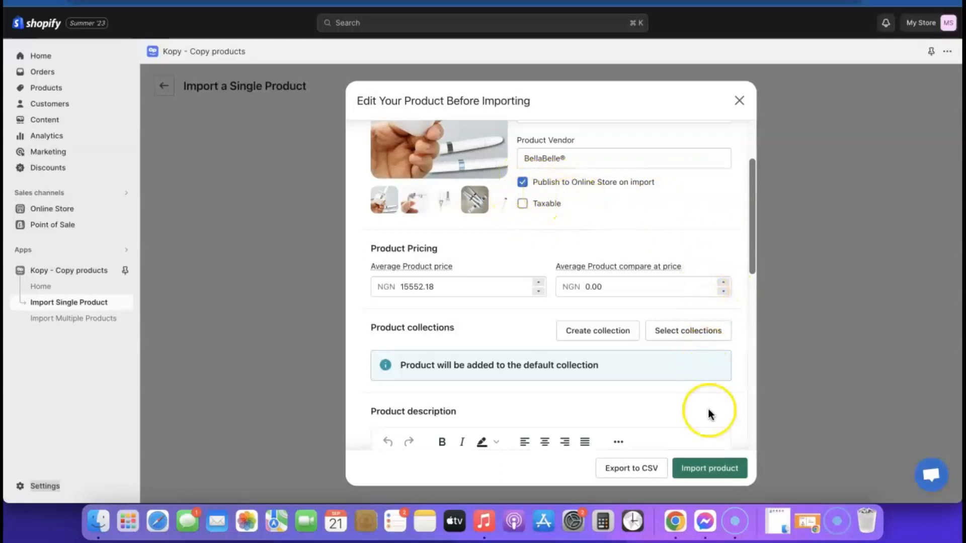
click(704, 467)
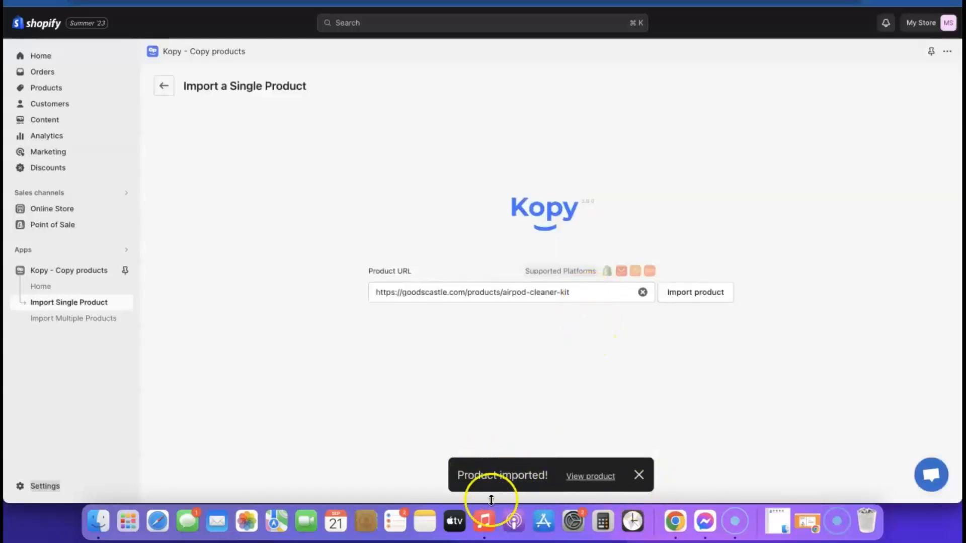
click(594, 477)
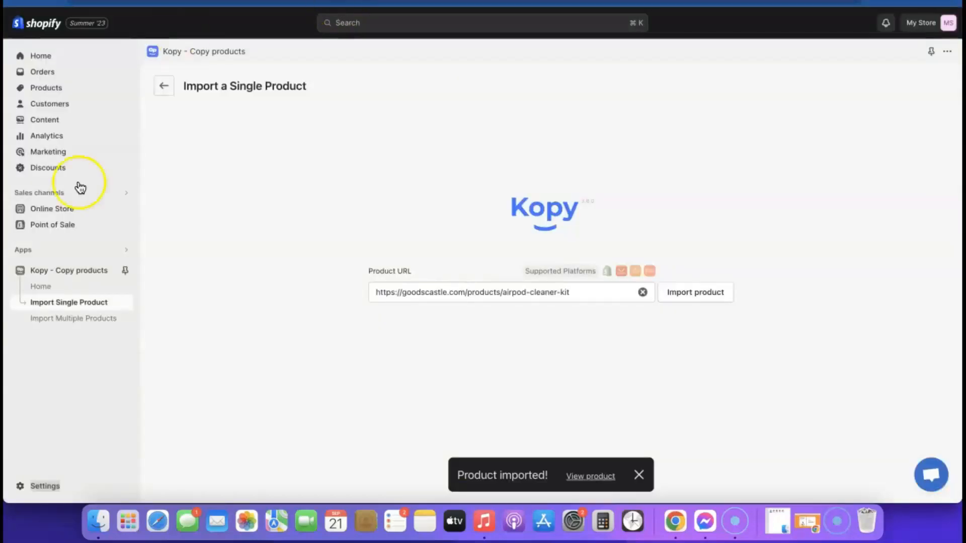
click(30, 488)
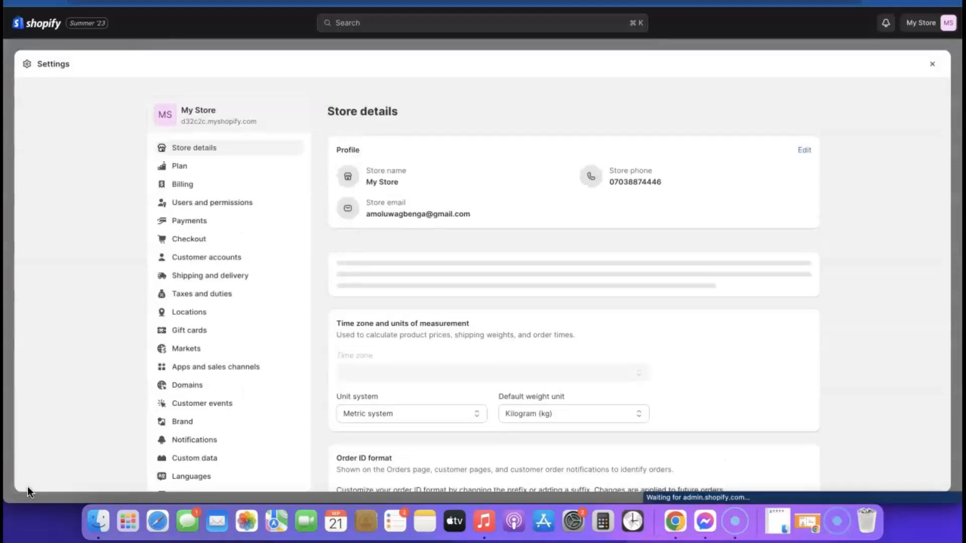
Step: Change the store currency in Store details to US dollars (USD) and save
click(219, 410)
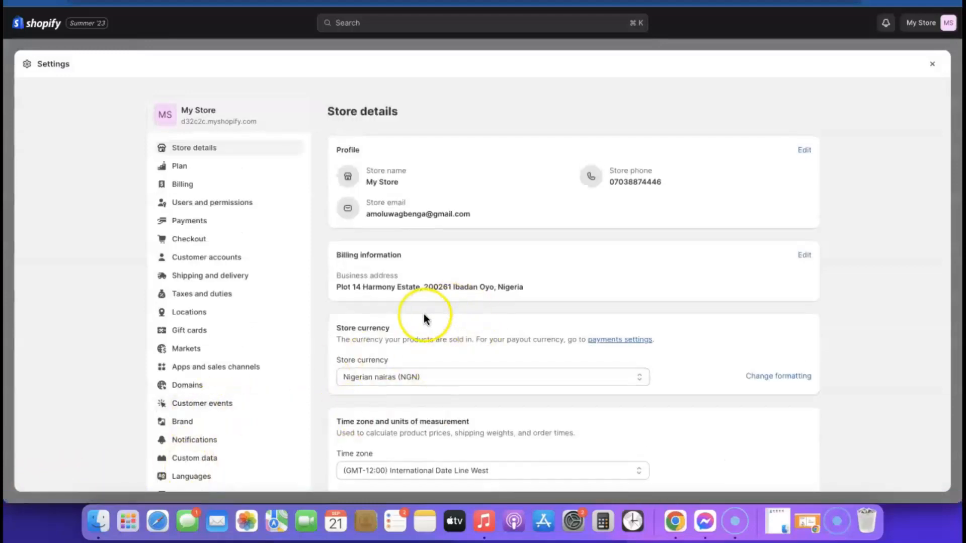
click(548, 376)
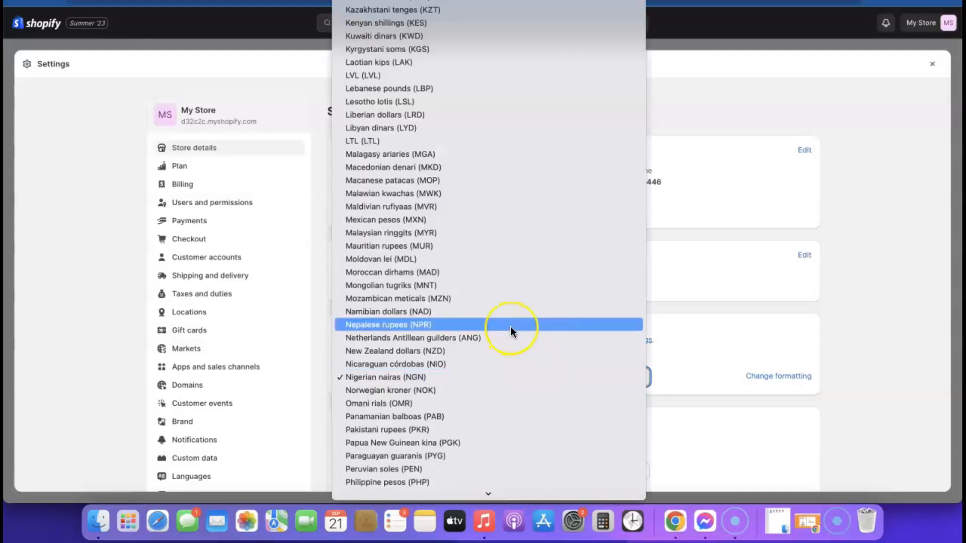
scroll(511, 327, down, 3)
scroll(511, 327, down, 10)
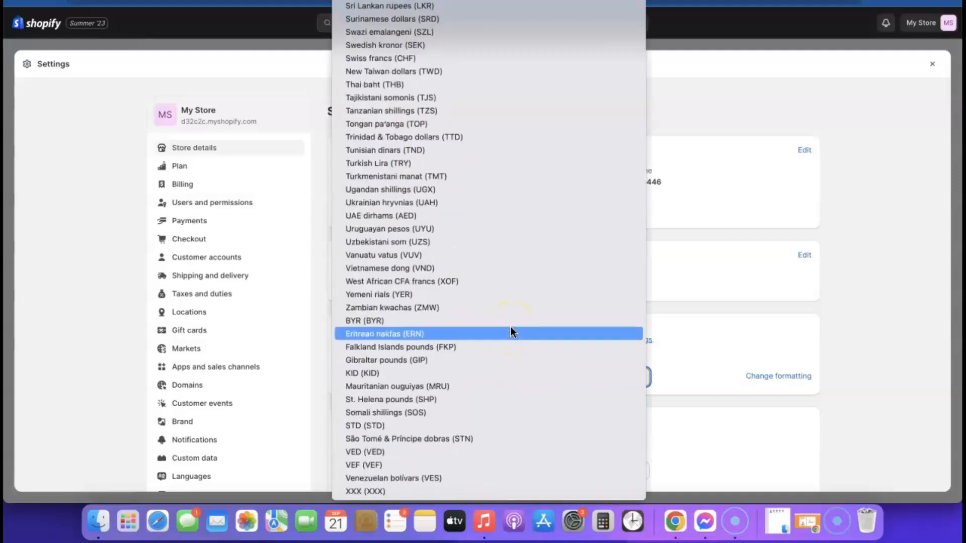
scroll(446, 418, up, 15)
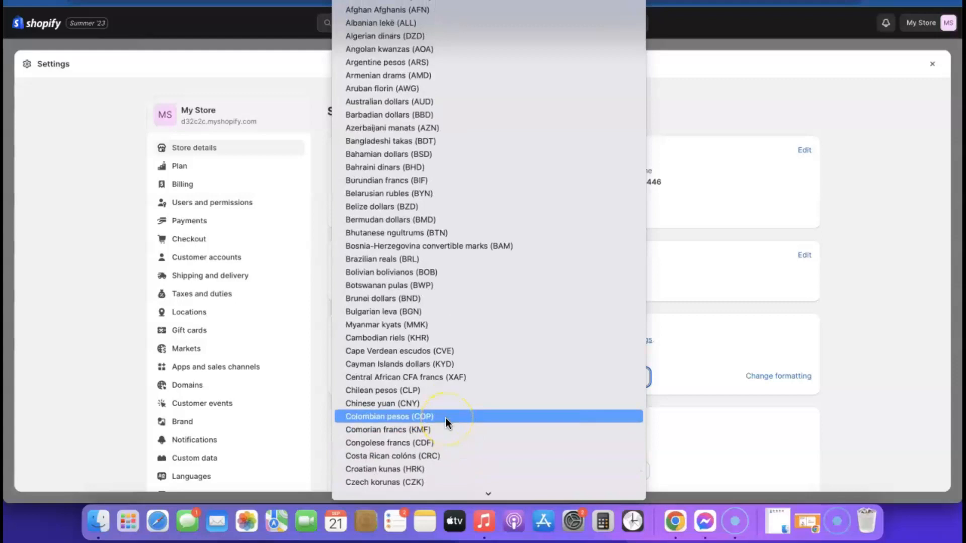
click(395, 1)
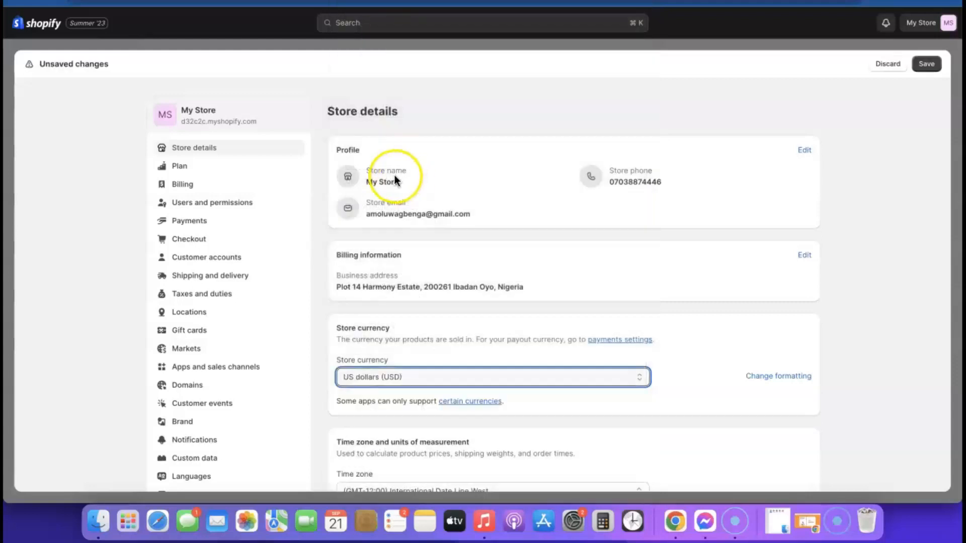
scroll(475, 383, down, 2)
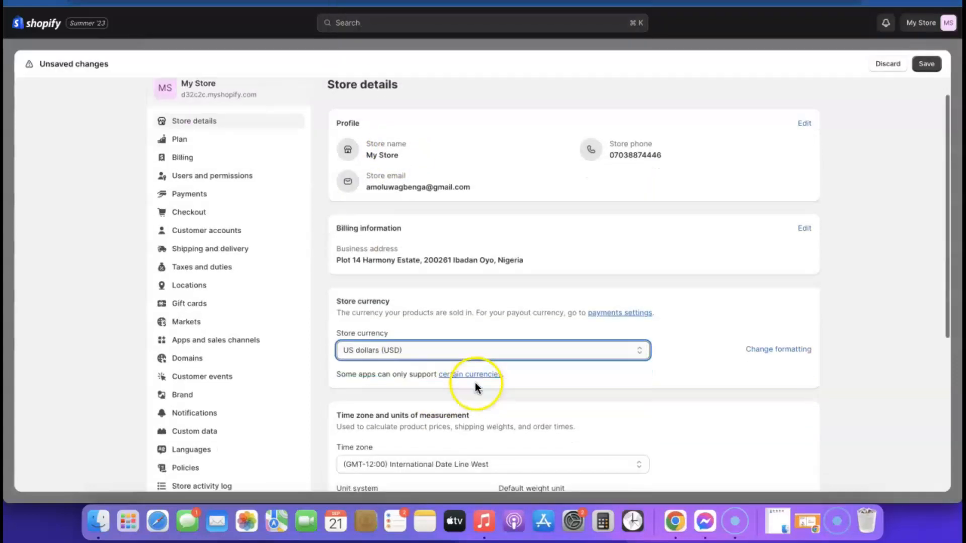
click(928, 65)
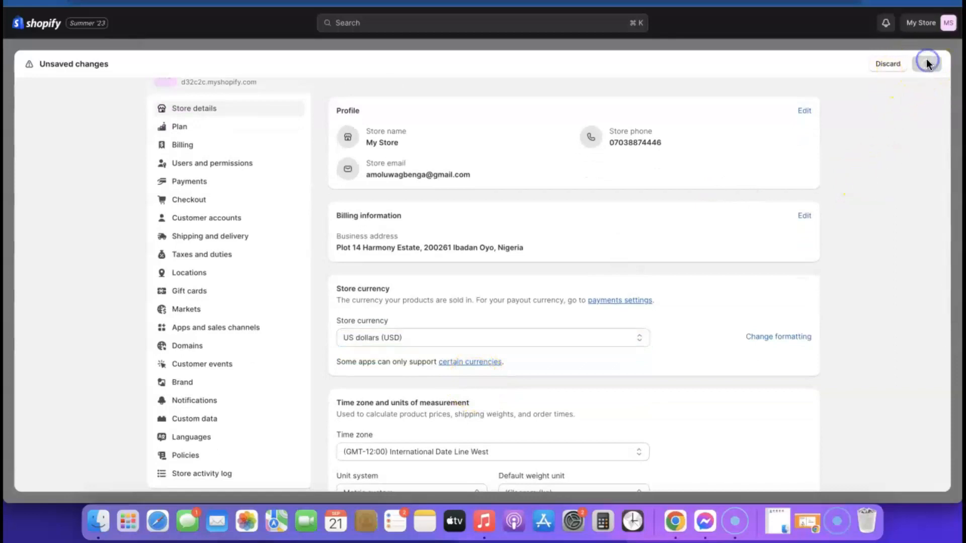
scroll(581, 258, down, 5)
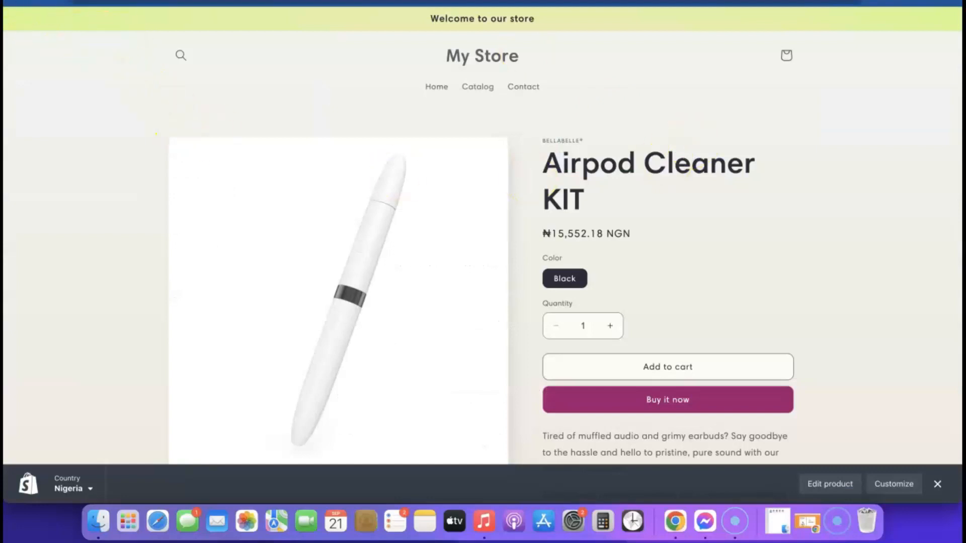
Step: Reload the storefront page and close Settings to return to the admin Home dashboard
click(528, 2)
key(Return)
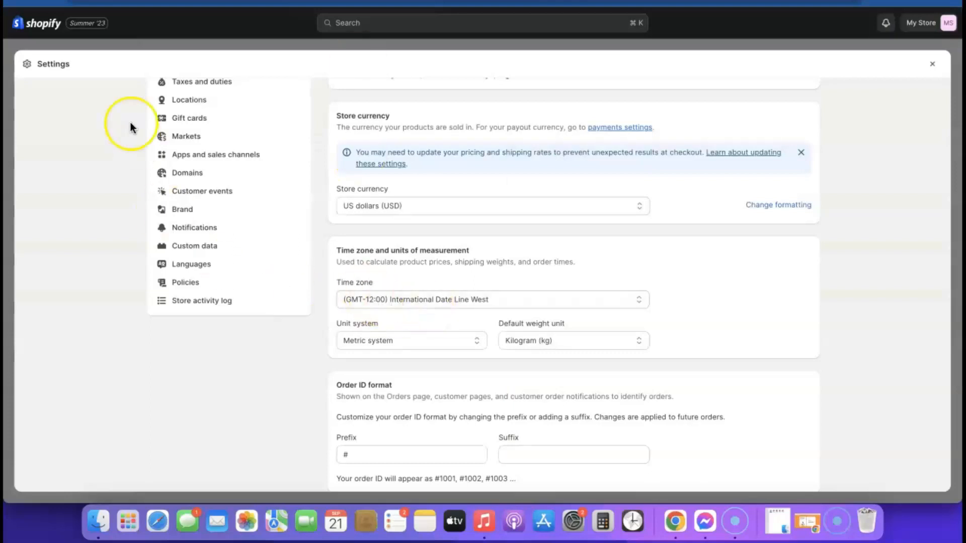
click(933, 64)
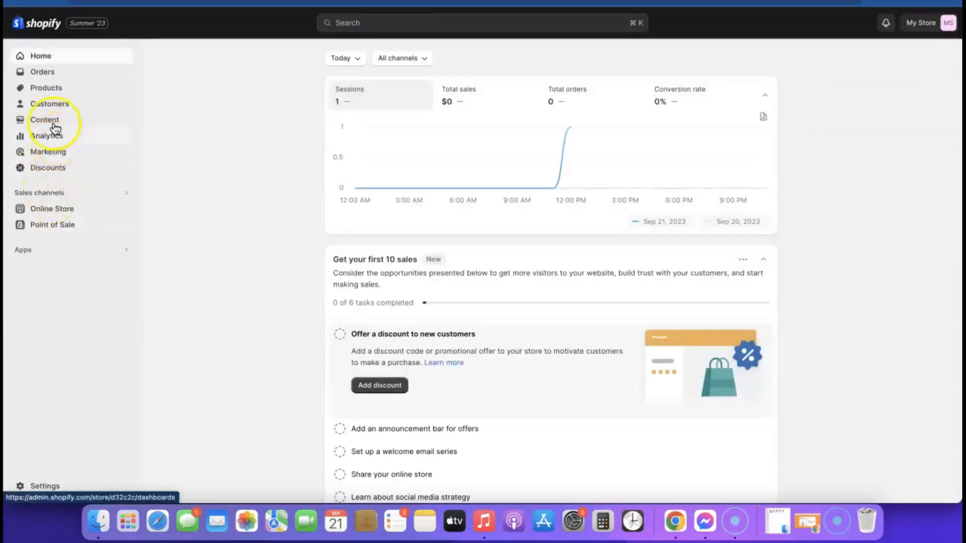
Step: Price the Airpod Cleaner KIT's Black variant at $19.99 and save the product
click(45, 91)
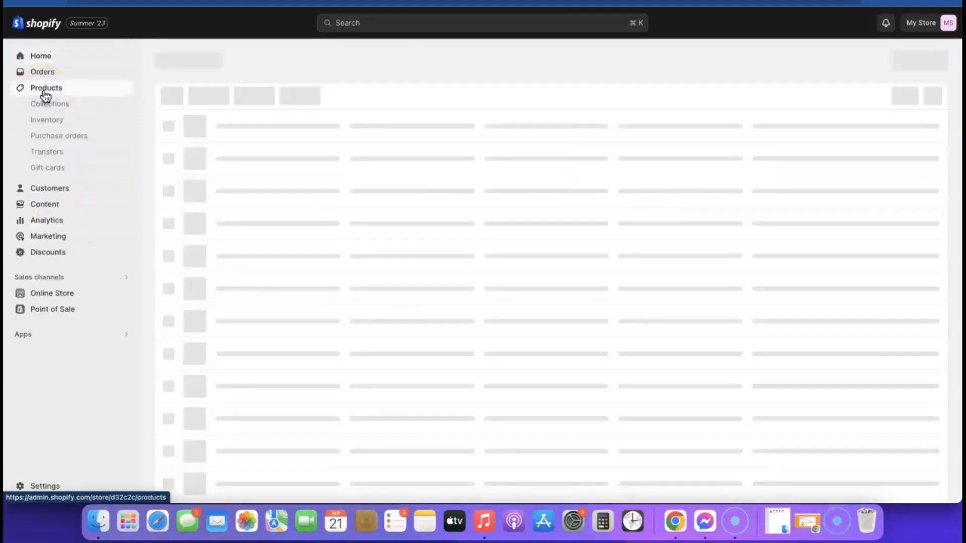
click(252, 142)
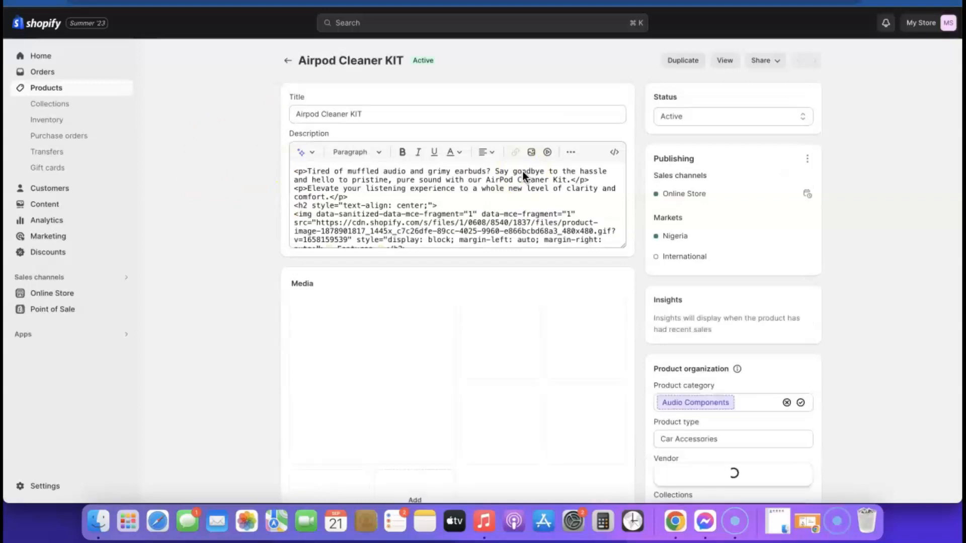
scroll(647, 168, down, 7)
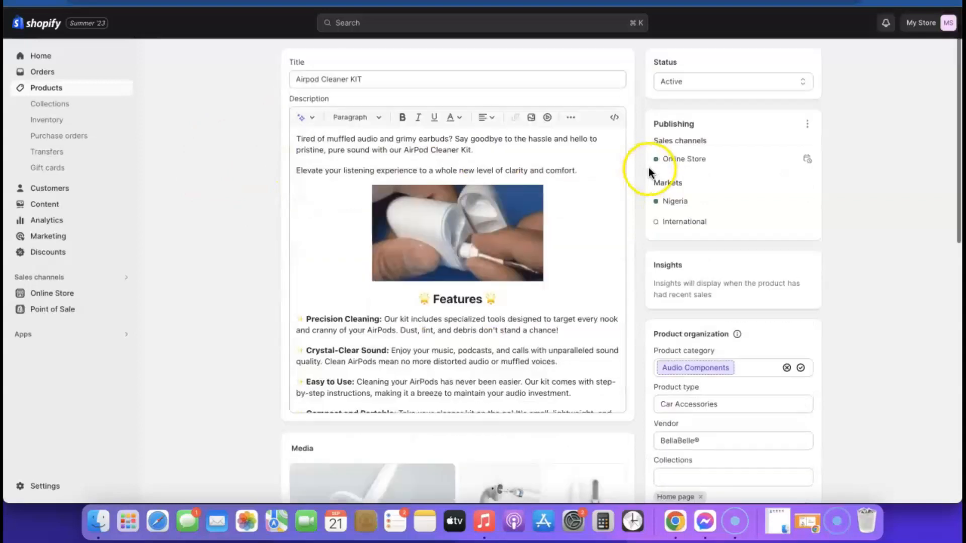
scroll(646, 170, down, 5)
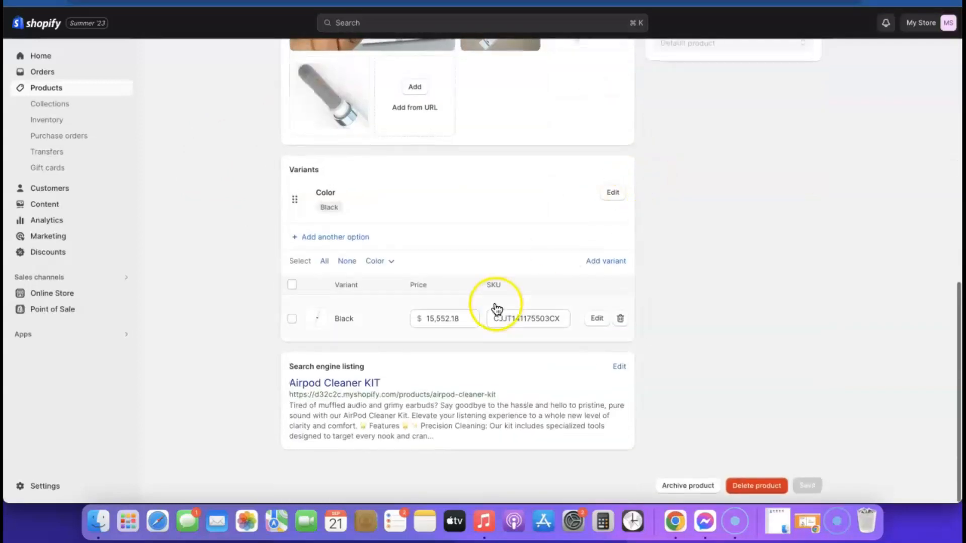
click(459, 318)
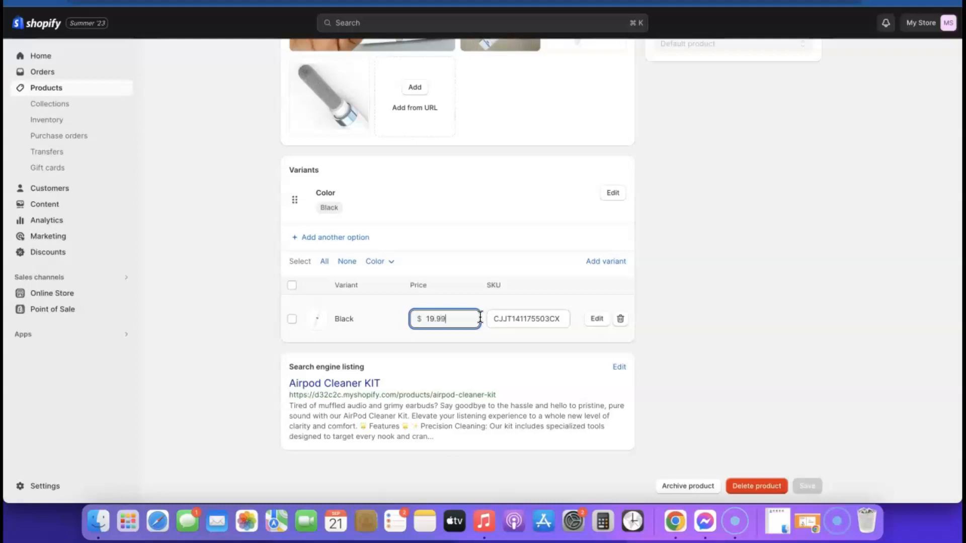
click(397, 320)
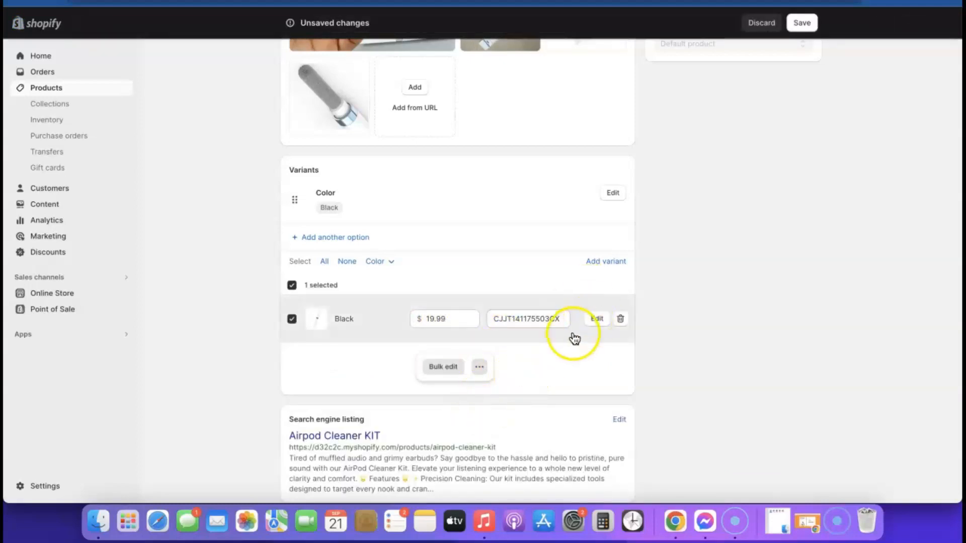
scroll(822, 131, up, 5)
click(802, 22)
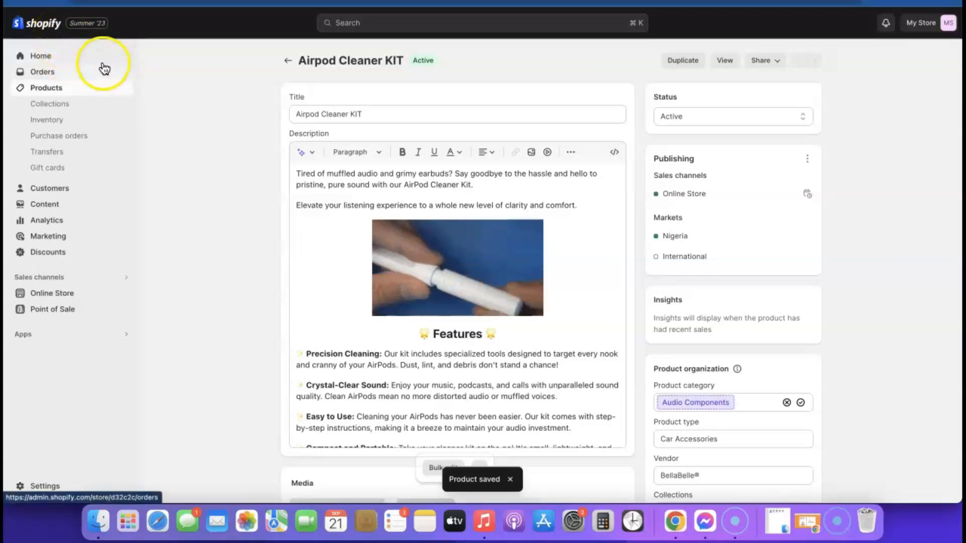
click(50, 296)
Step: Customize the Sense theme and switch the editor to the Products > Default product template
scroll(755, 322, down, 1)
click(791, 341)
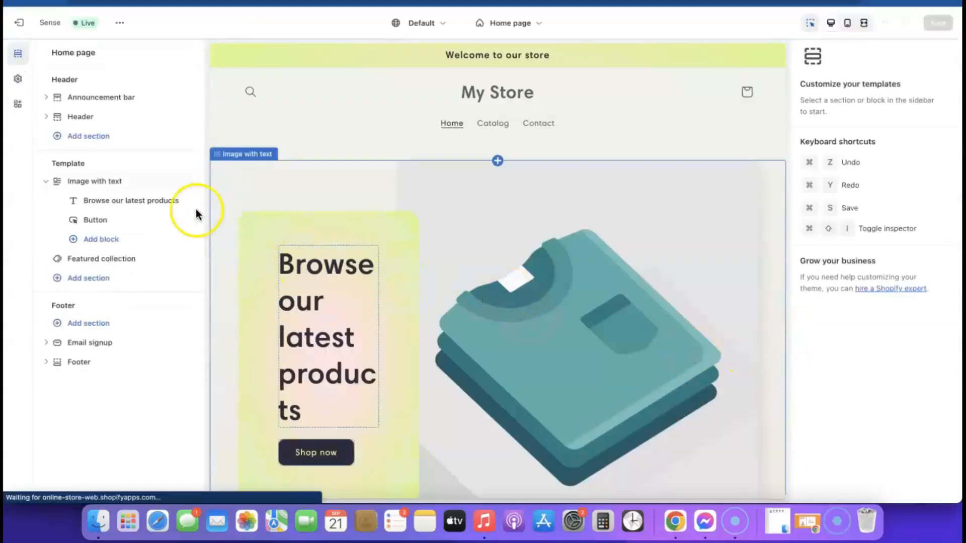
click(536, 23)
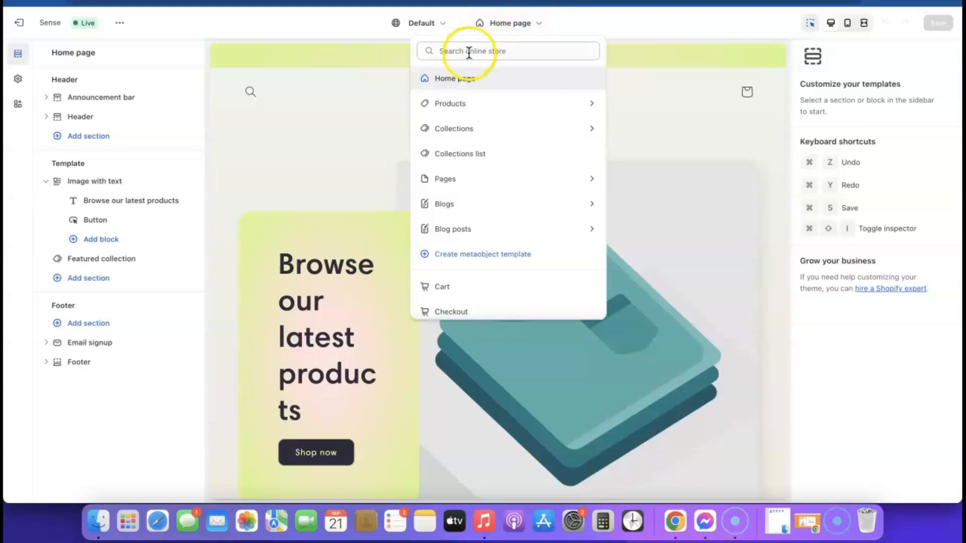
click(443, 103)
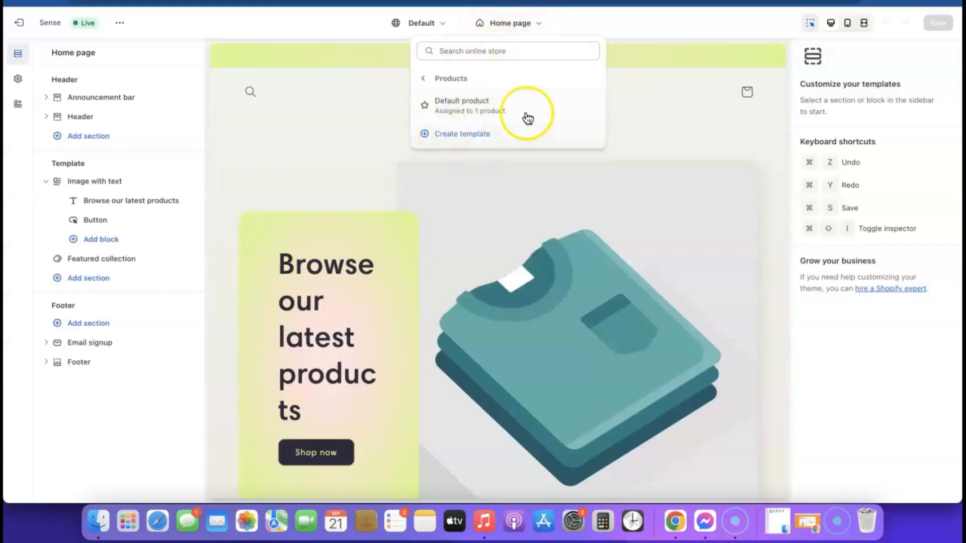
click(463, 107)
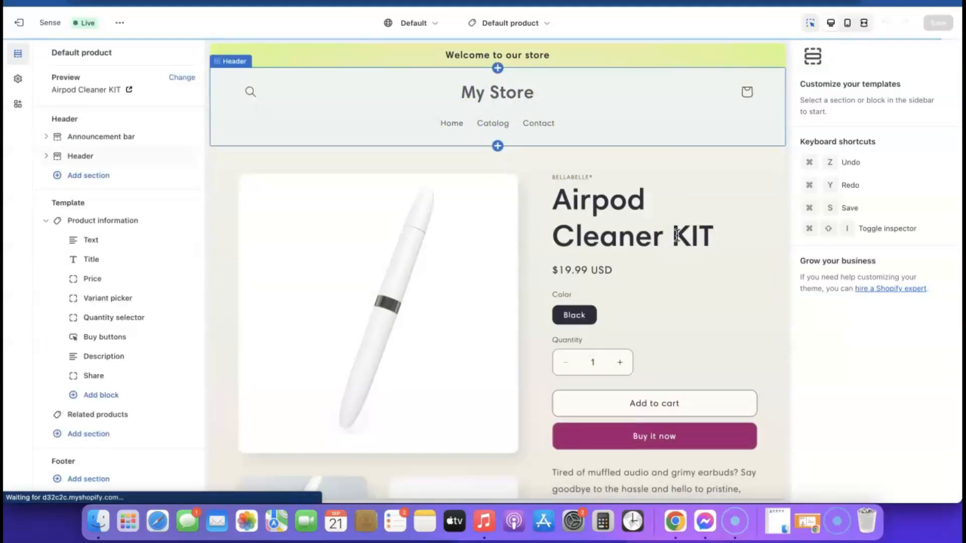
click(627, 276)
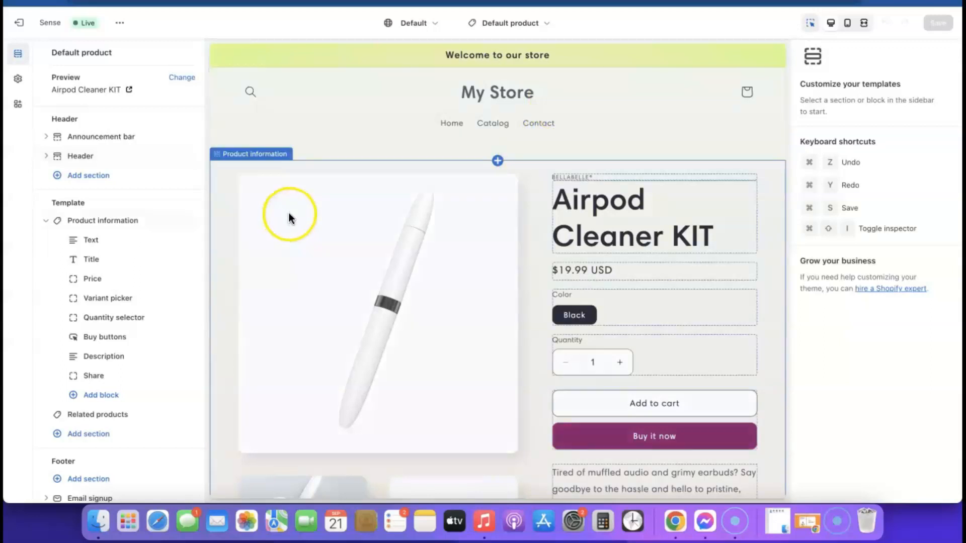
Step: Upload Airpod KIT (1).png and set the resulting Airpod_KIT_1 image as the store logo
click(18, 80)
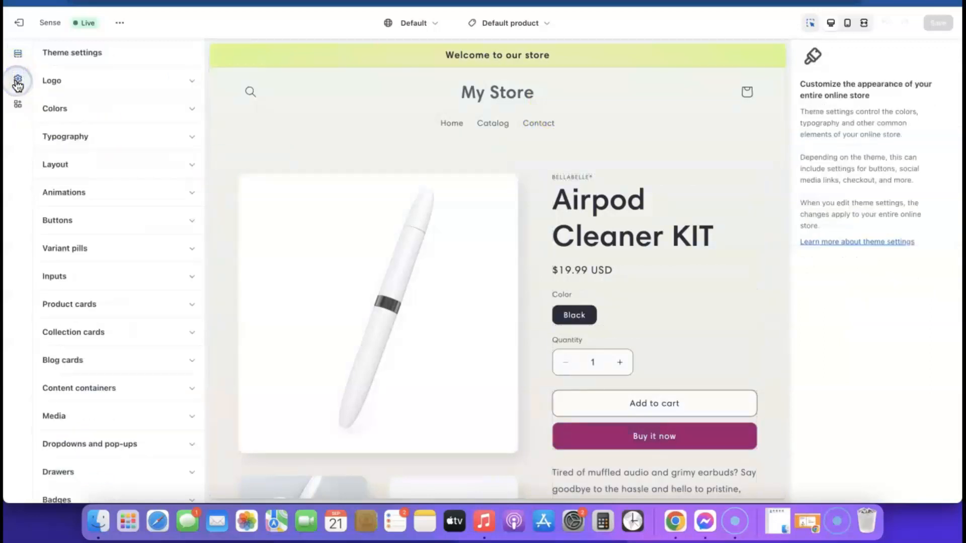
click(193, 85)
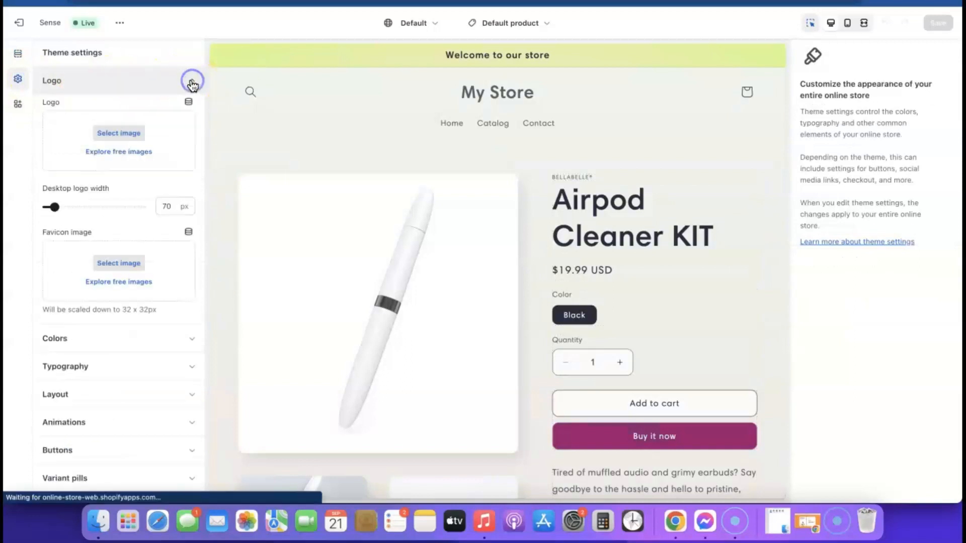
click(120, 133)
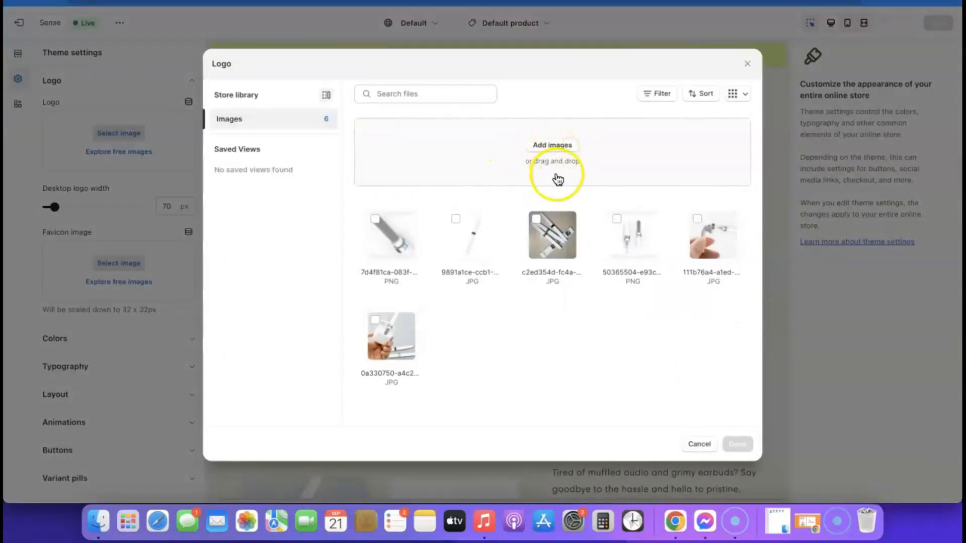
click(555, 148)
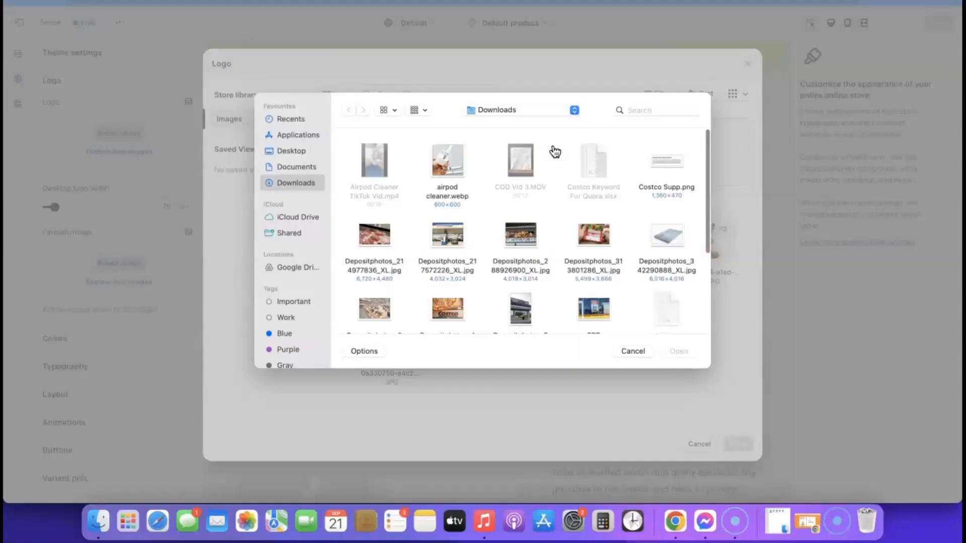
click(661, 107)
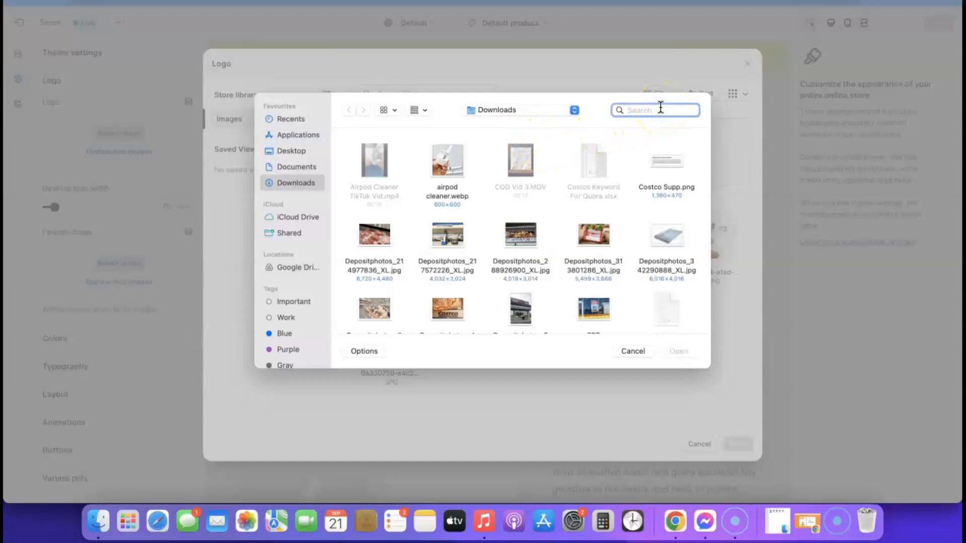
text(airpod)
click(432, 196)
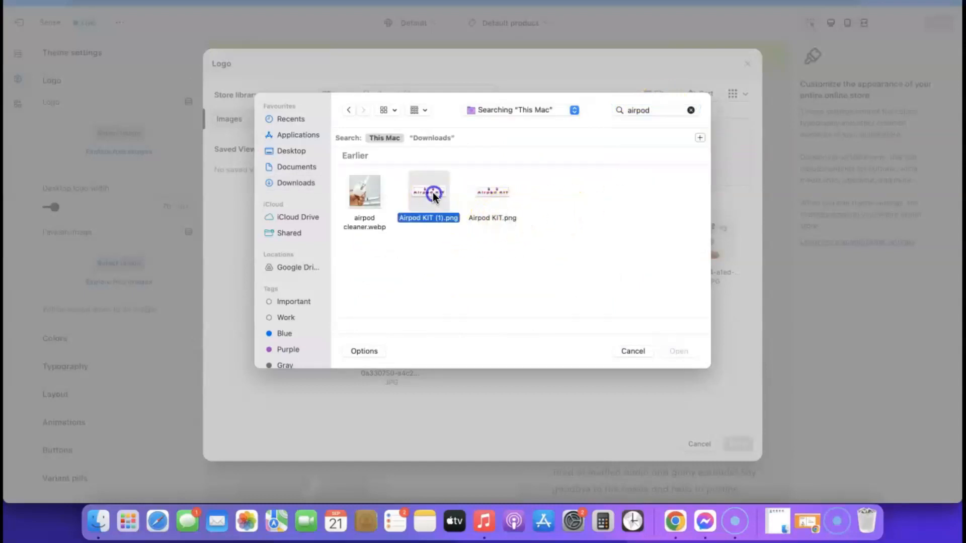
click(678, 351)
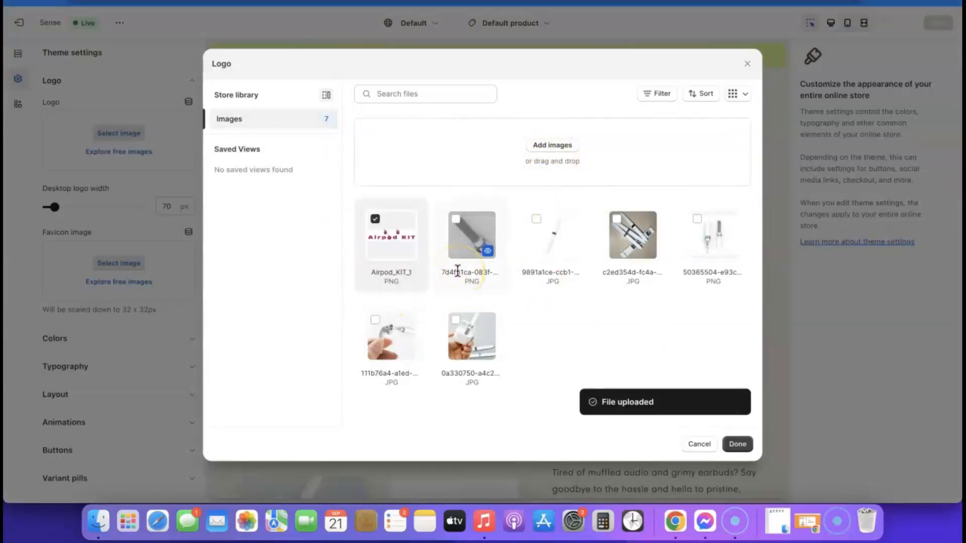
click(389, 235)
click(391, 234)
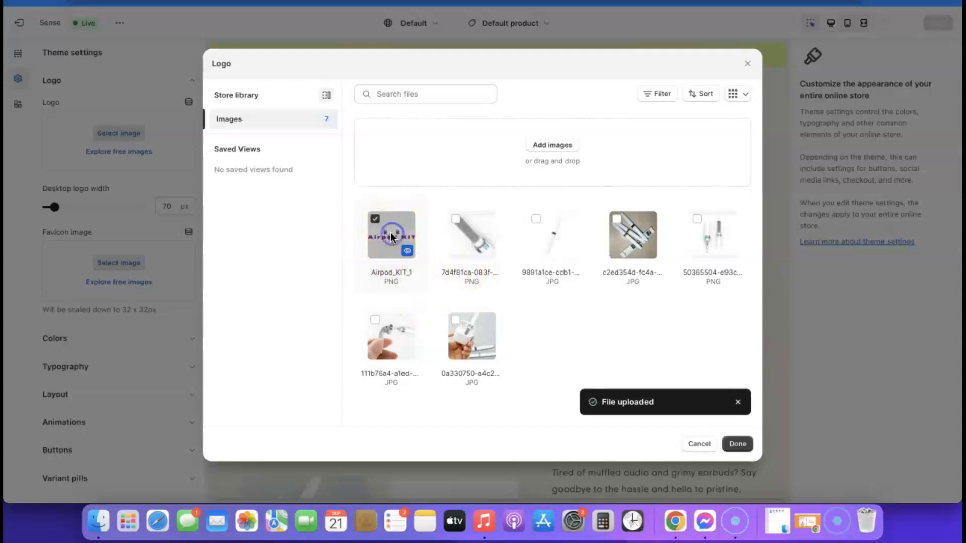
click(737, 444)
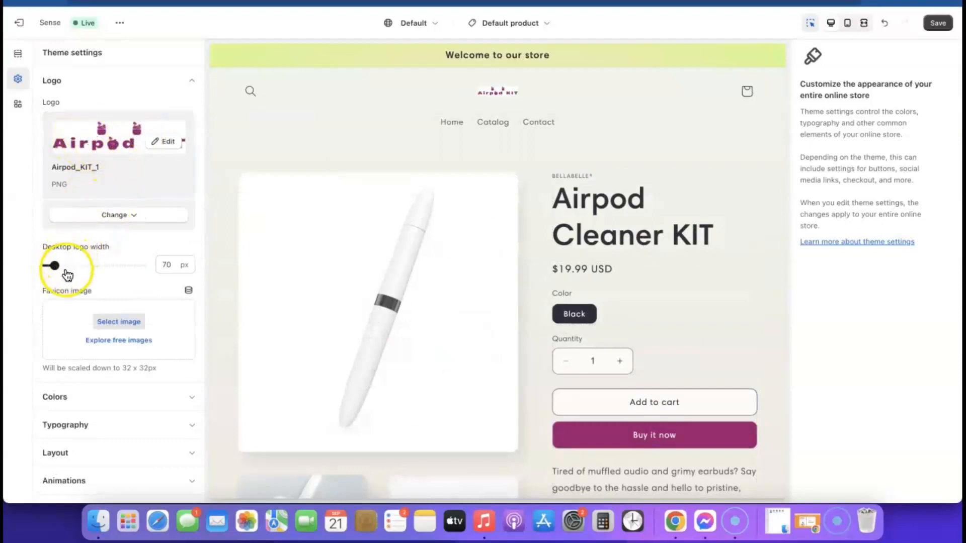
Step: Widen the header logo to a 240 px desktop logo width
drag(55, 266, 55, 265)
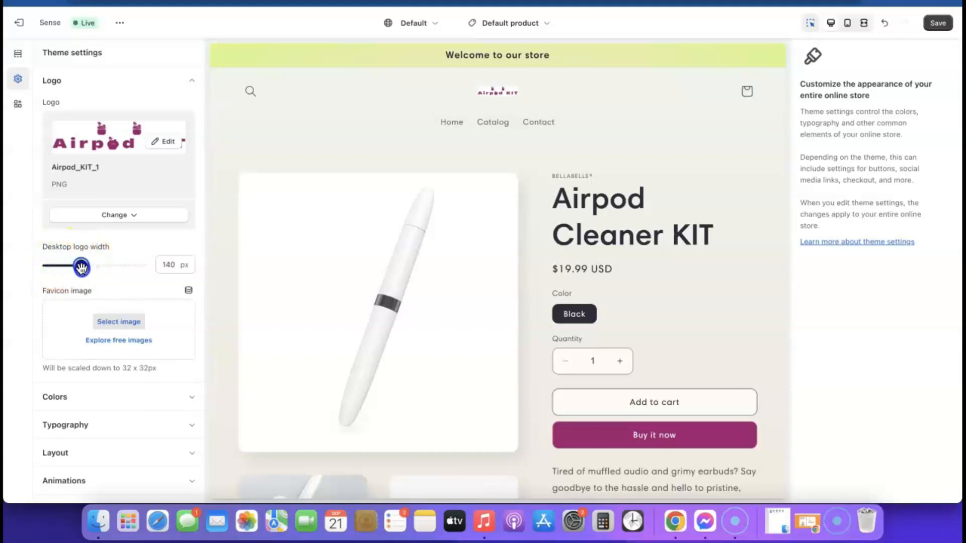
drag(108, 269, 106, 276)
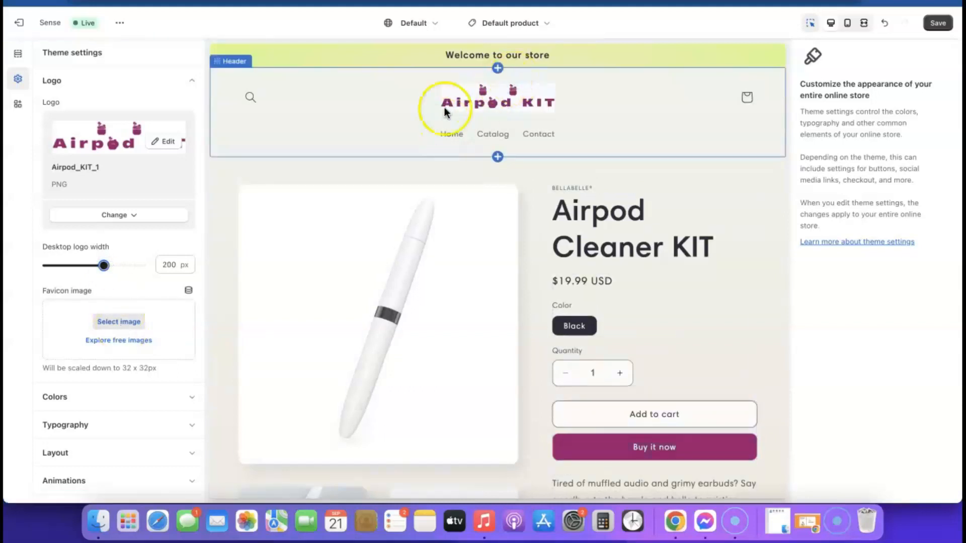
drag(107, 268, 119, 265)
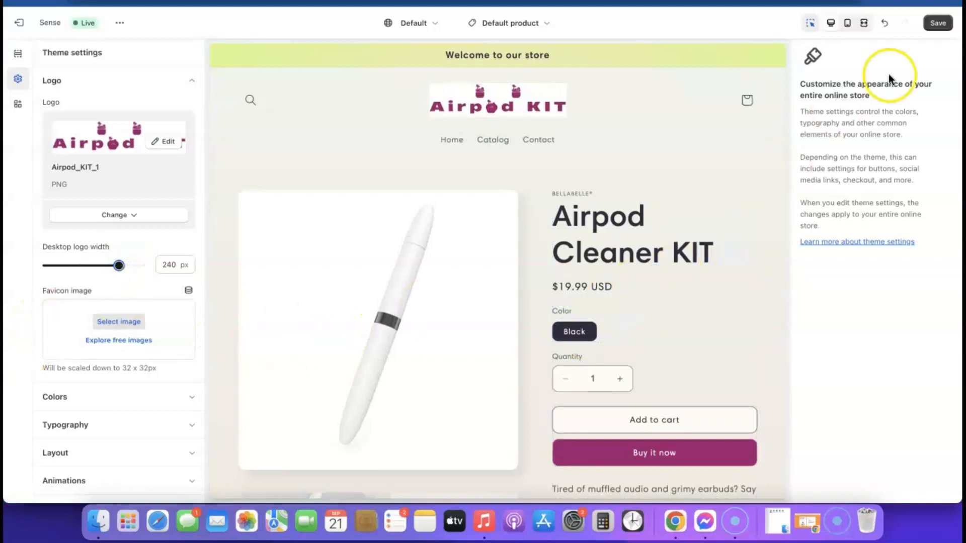
Step: Switch the preview back to desktop layout and reopen the theme settings
click(849, 23)
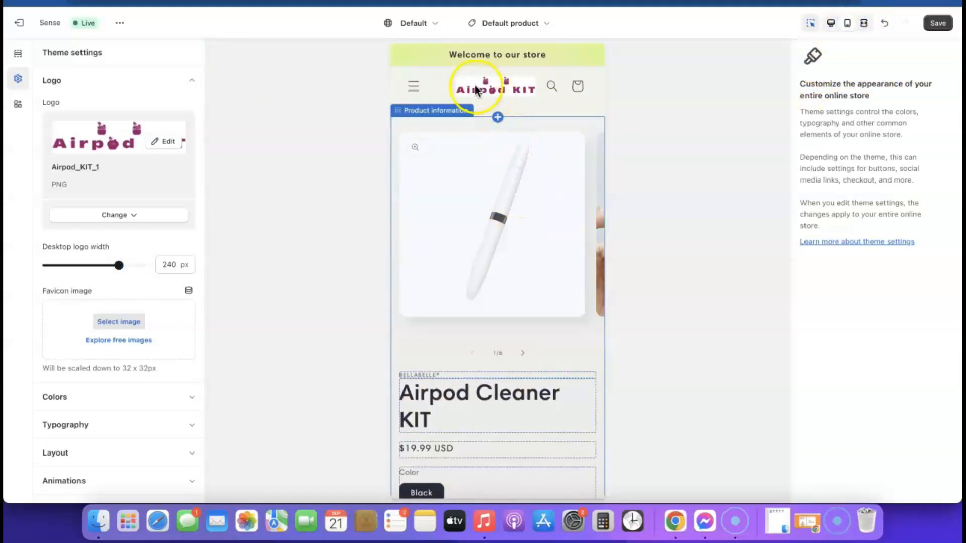
click(830, 23)
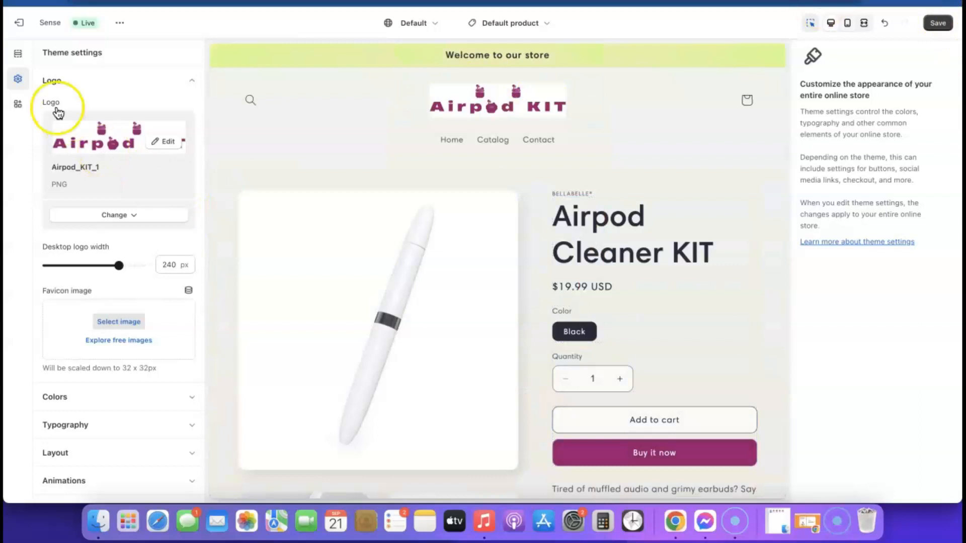
click(18, 79)
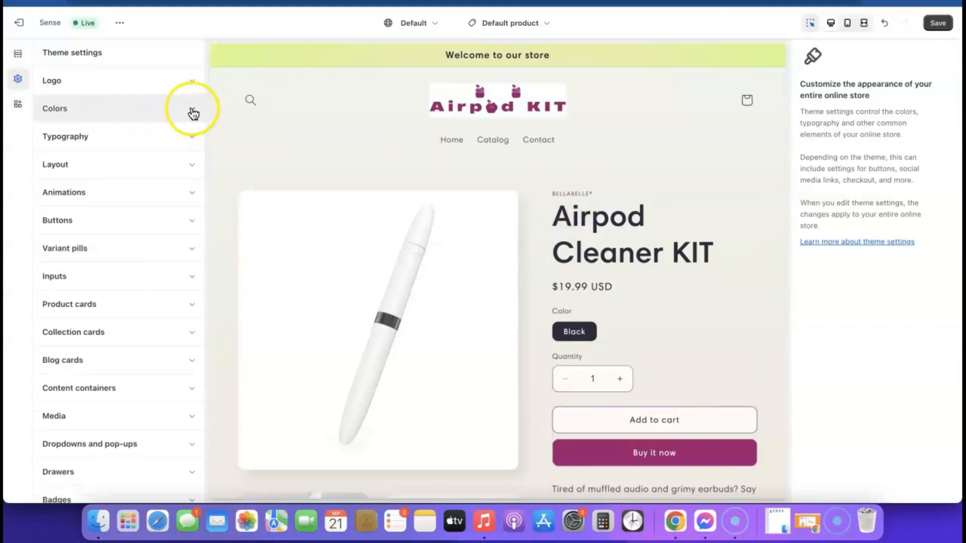
Step: Set colour Scheme 1's background to white #FFF
click(192, 109)
click(63, 186)
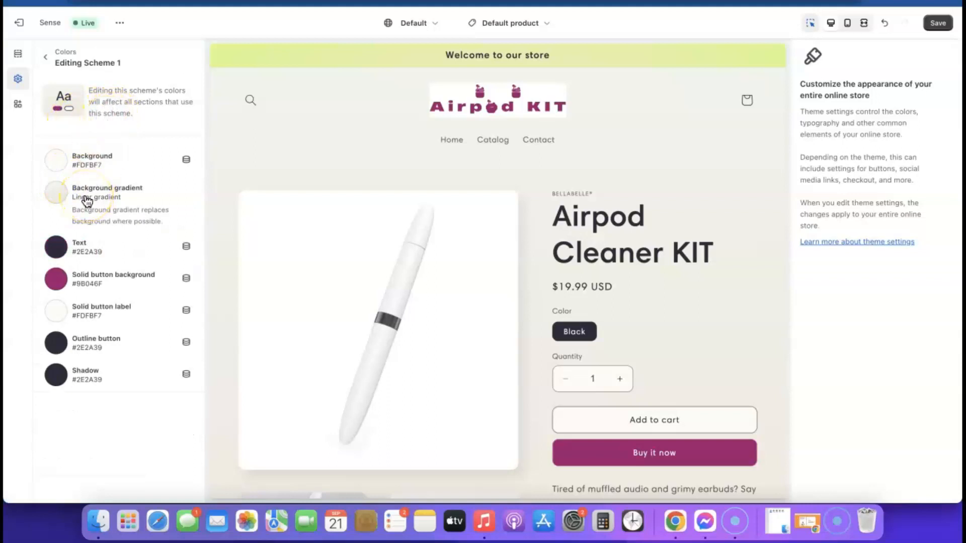
click(61, 162)
click(140, 343)
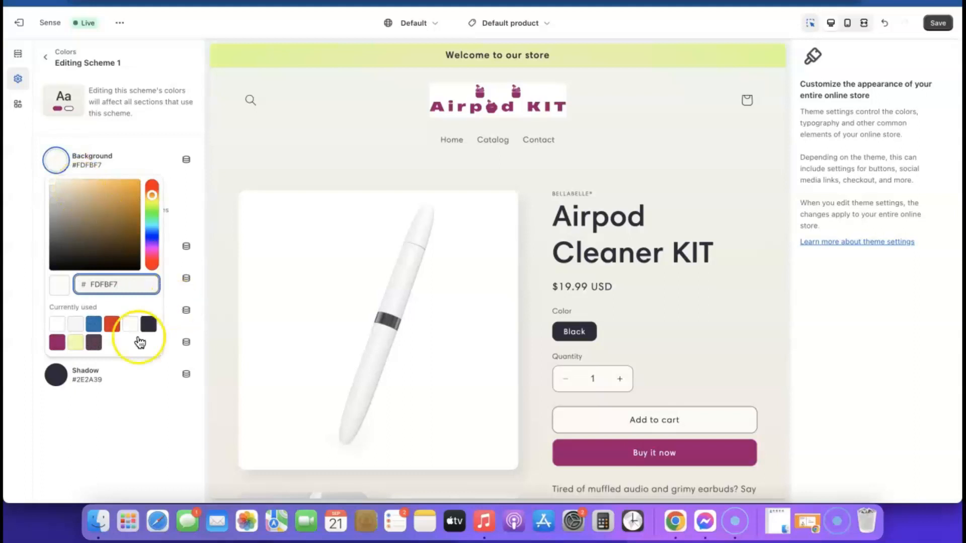
click(56, 324)
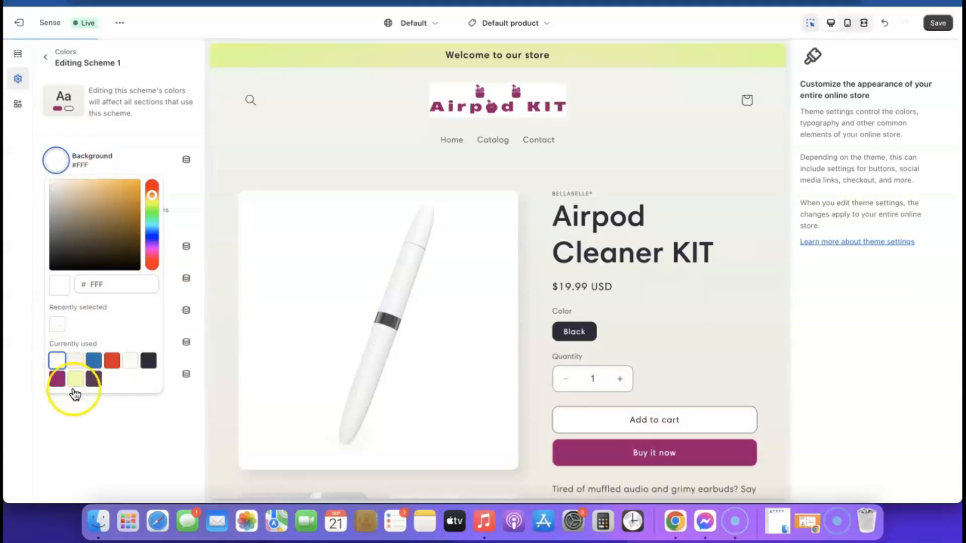
click(100, 405)
Step: Remove Scheme 1's background gradient and return to the colour scheme list
click(101, 198)
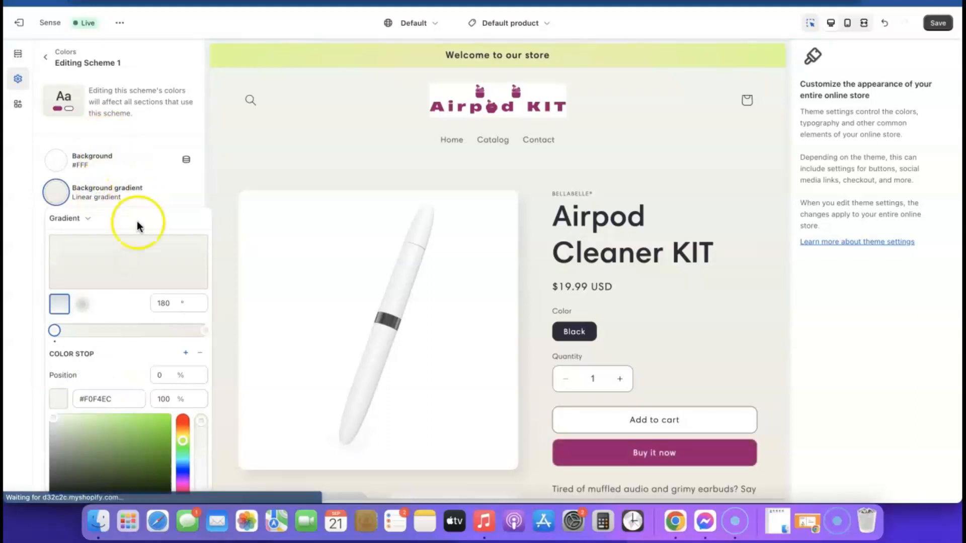
click(165, 192)
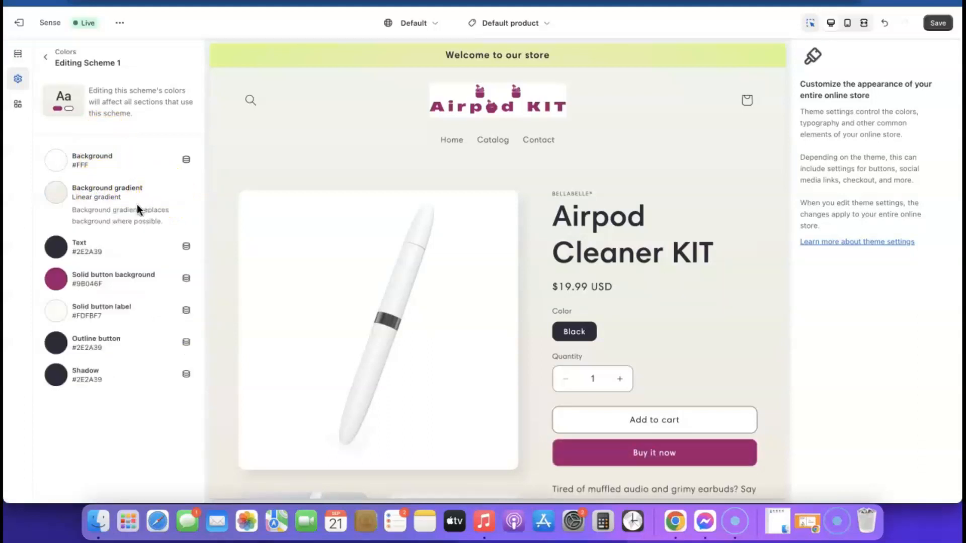
click(122, 204)
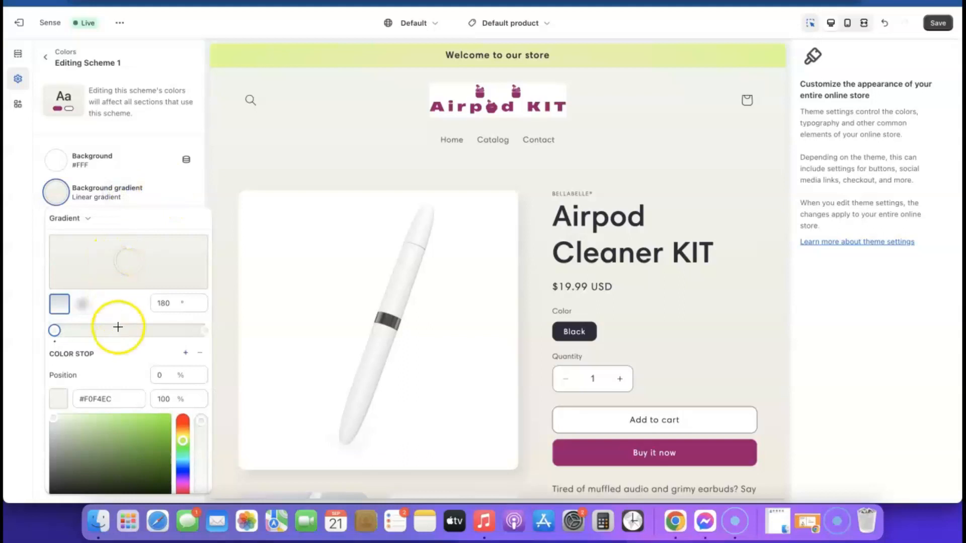
scroll(119, 327, down, 3)
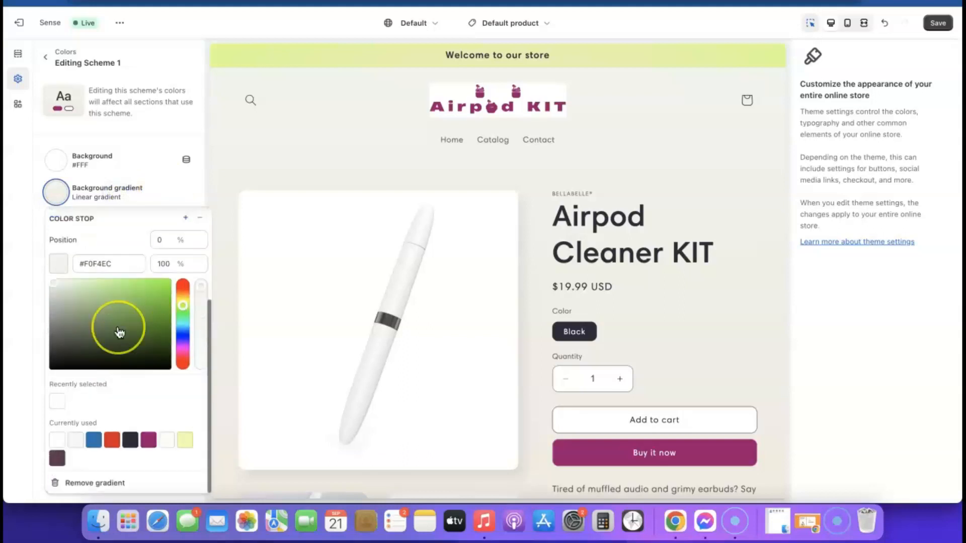
click(99, 483)
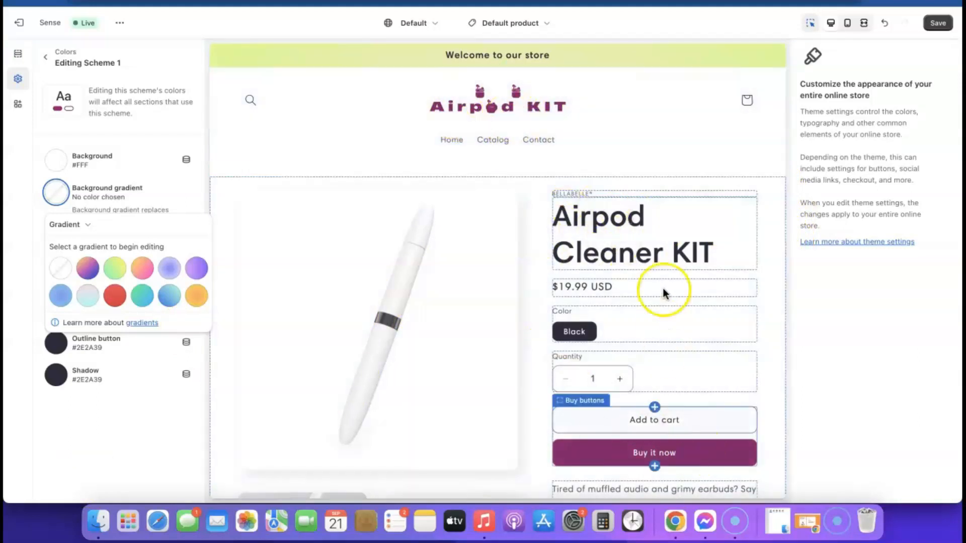
scroll(663, 288, down, 7)
scroll(663, 288, down, 10)
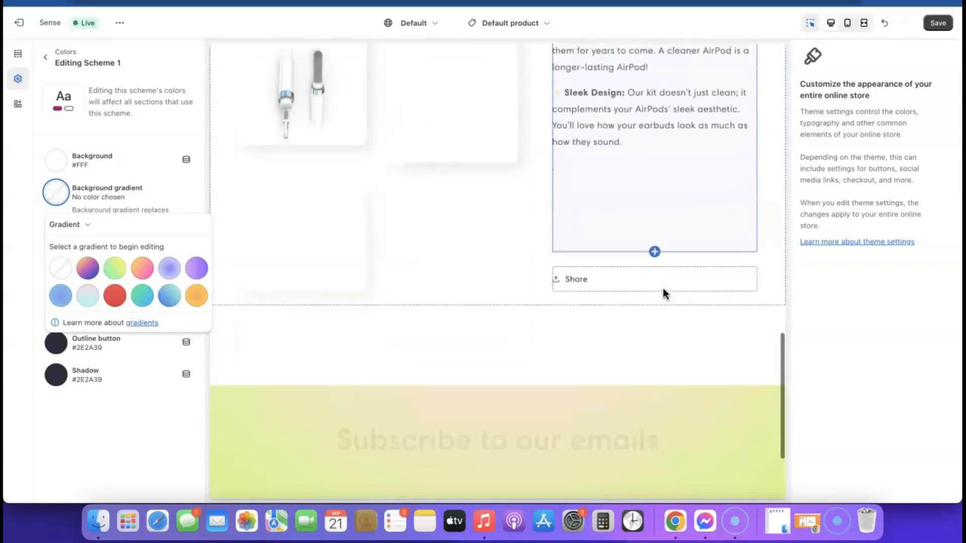
scroll(663, 287, up, 10)
scroll(663, 287, up, 10)
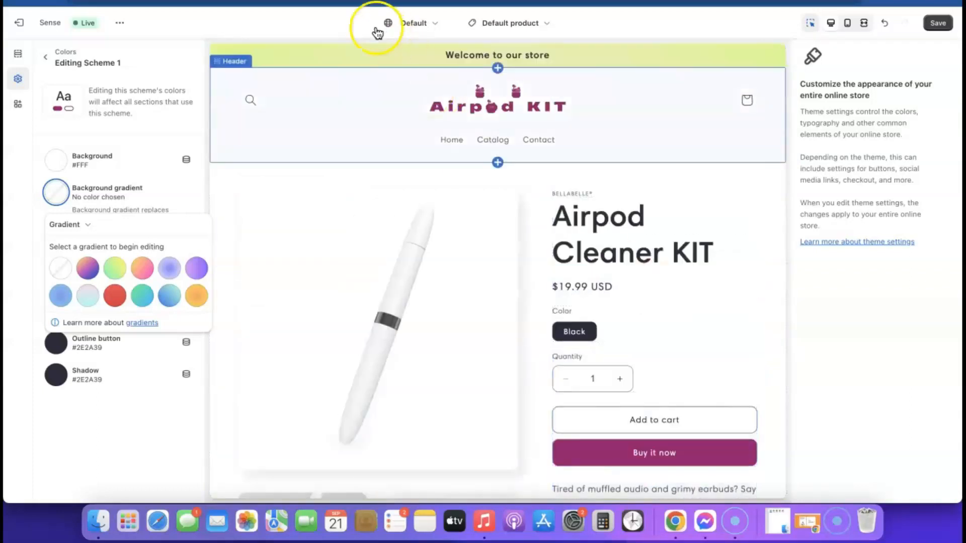
scroll(572, 146, down, 1)
scroll(573, 147, down, 15)
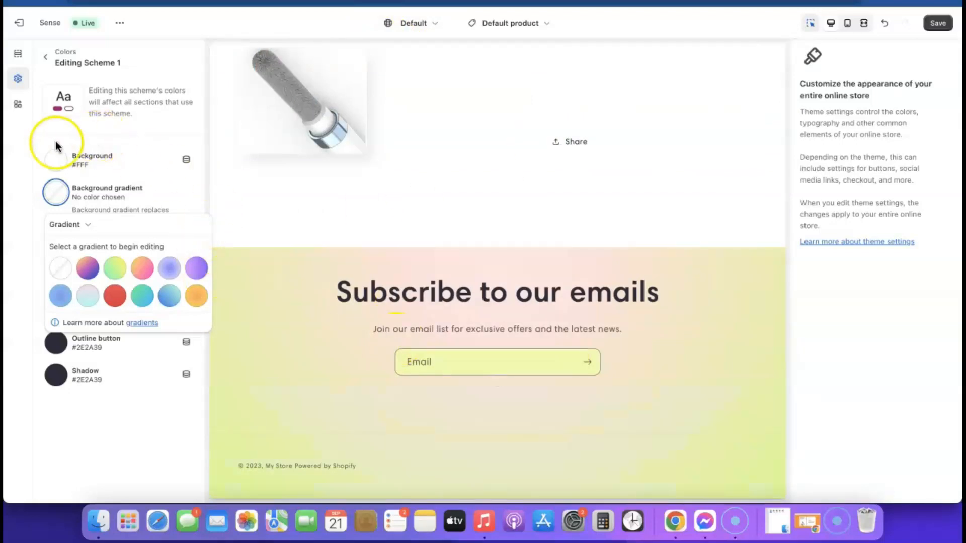
click(49, 125)
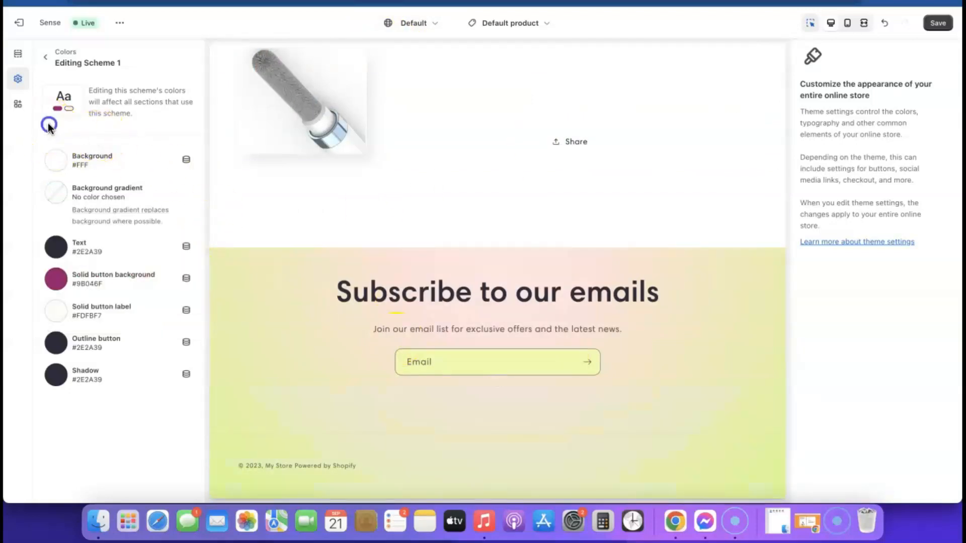
click(46, 57)
Step: Remove colour Scheme 2's radial background gradient, leaving a plain #EDFFA7 background
click(120, 187)
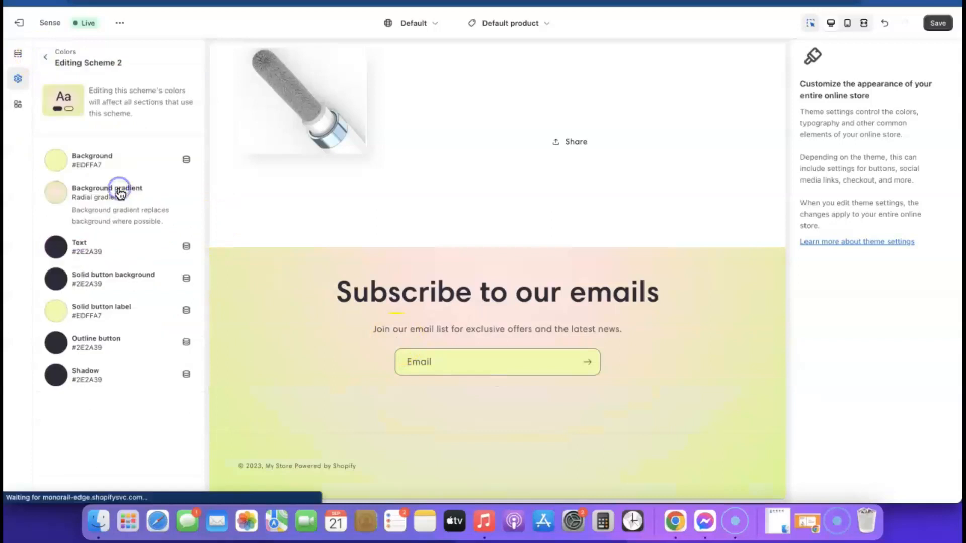
click(94, 191)
scroll(110, 276, down, 4)
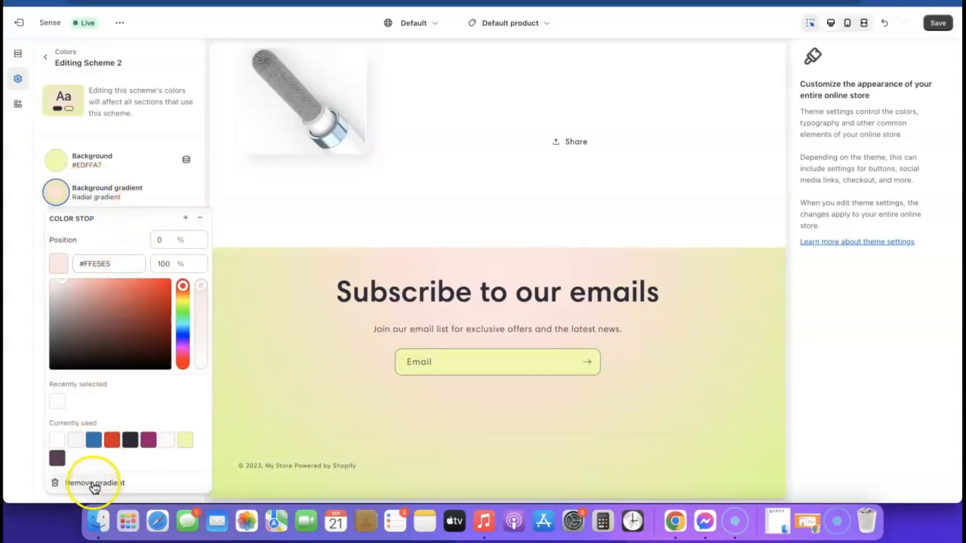
click(94, 484)
click(126, 468)
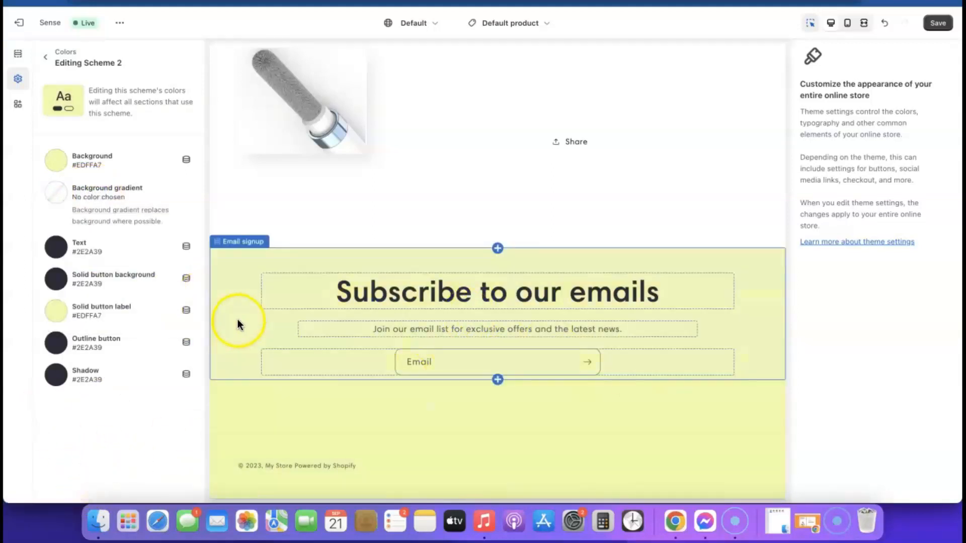
scroll(251, 324, up, 4)
scroll(255, 326, up, 5)
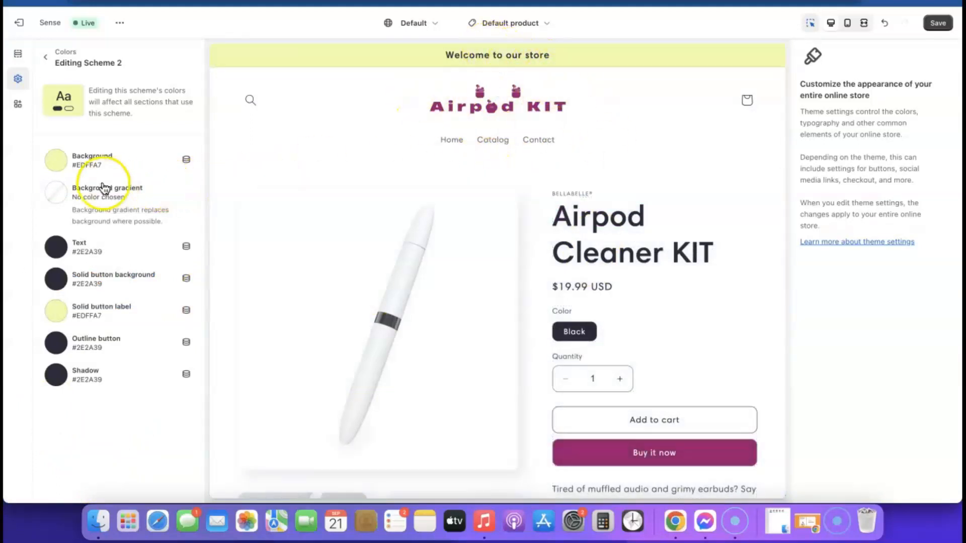
Step: Change Scheme 2's background from magenta to pale pink #E1C3D8 and copy that hex value
click(56, 161)
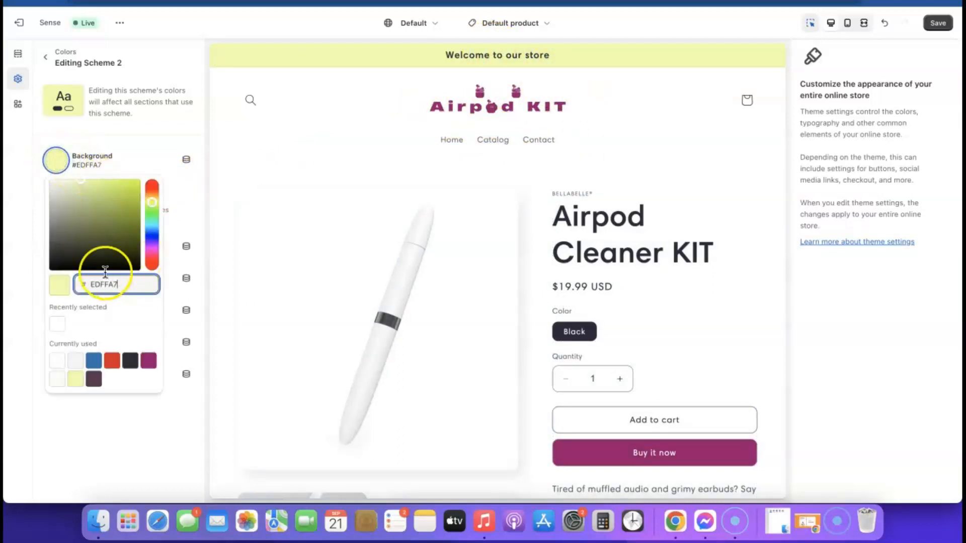
click(148, 361)
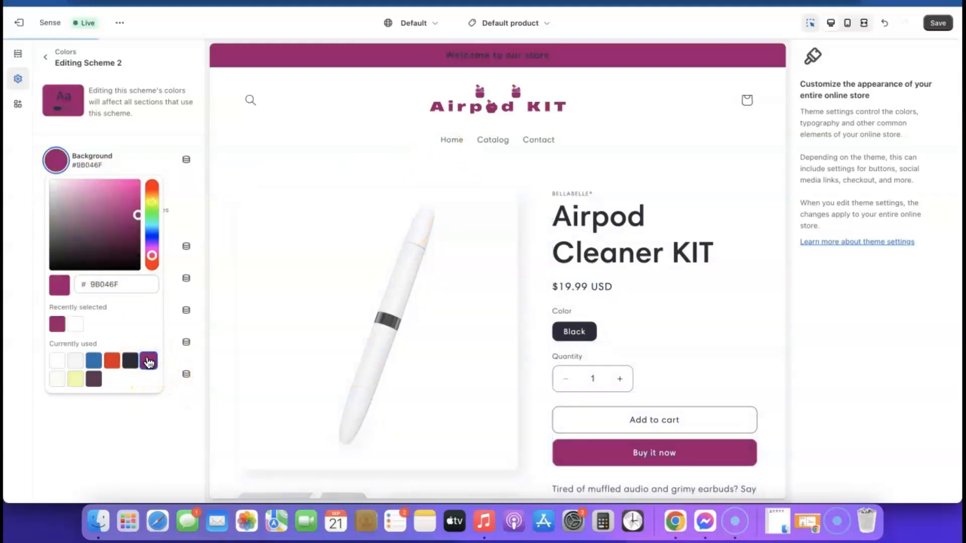
click(133, 356)
drag(137, 215, 59, 192)
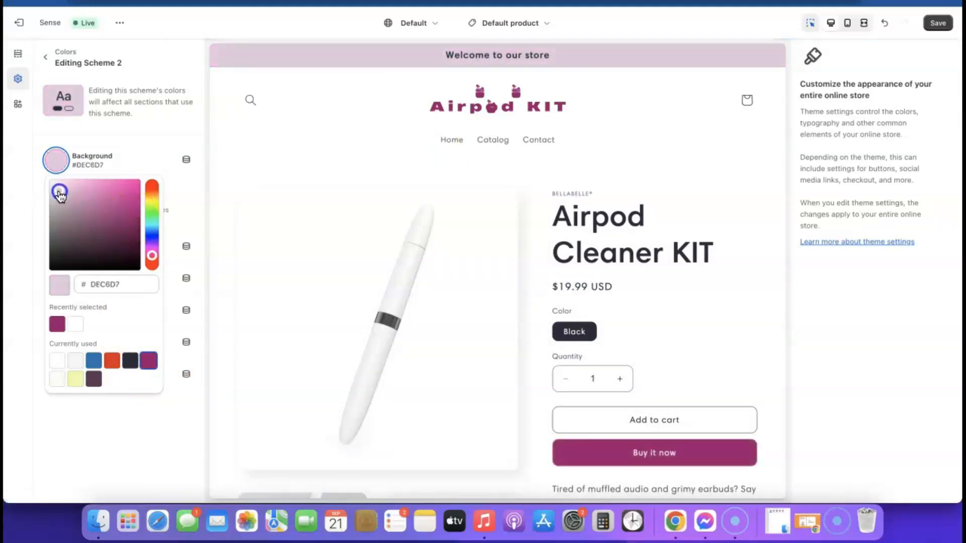
drag(62, 193, 61, 192)
click(134, 287)
double_click(135, 287)
right_click(135, 285)
click(158, 296)
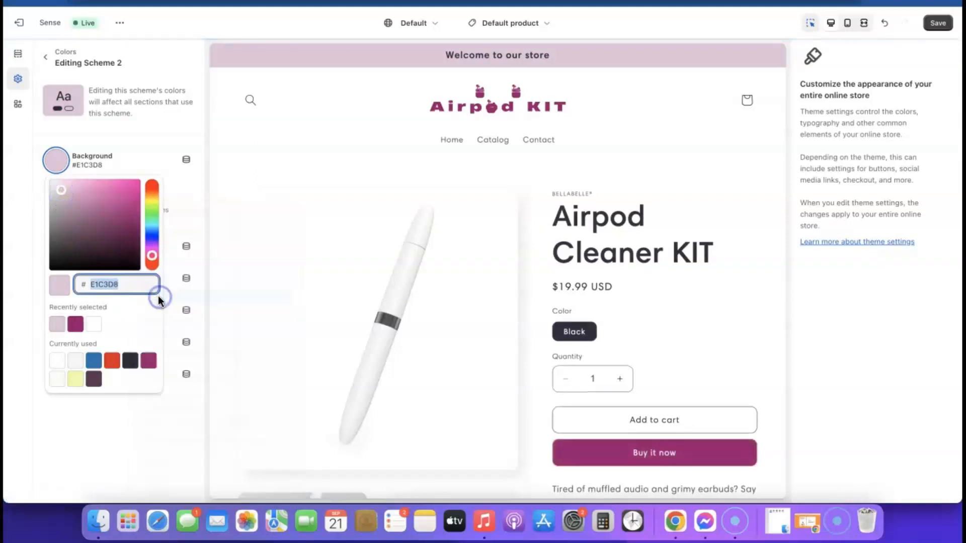
click(207, 162)
scroll(425, 334, down, 15)
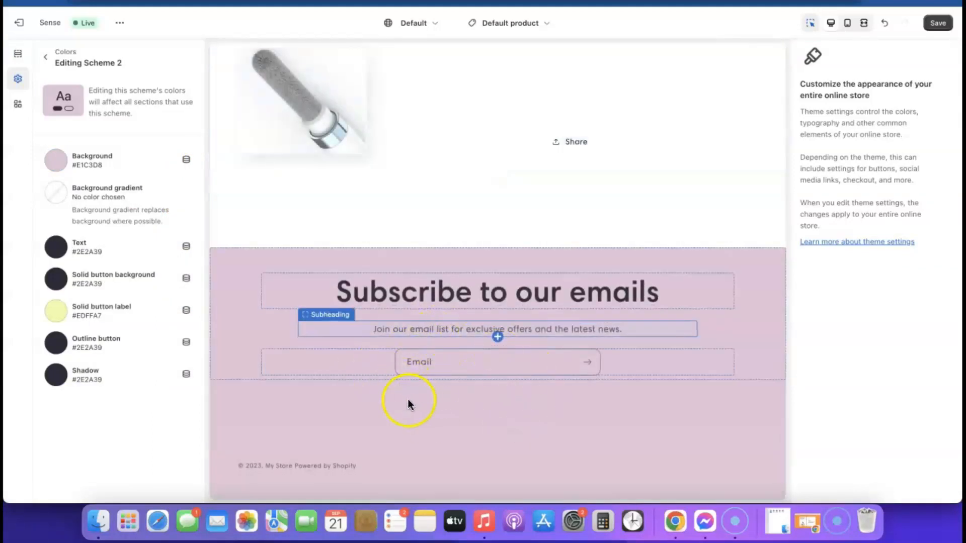
scroll(433, 378, up, 15)
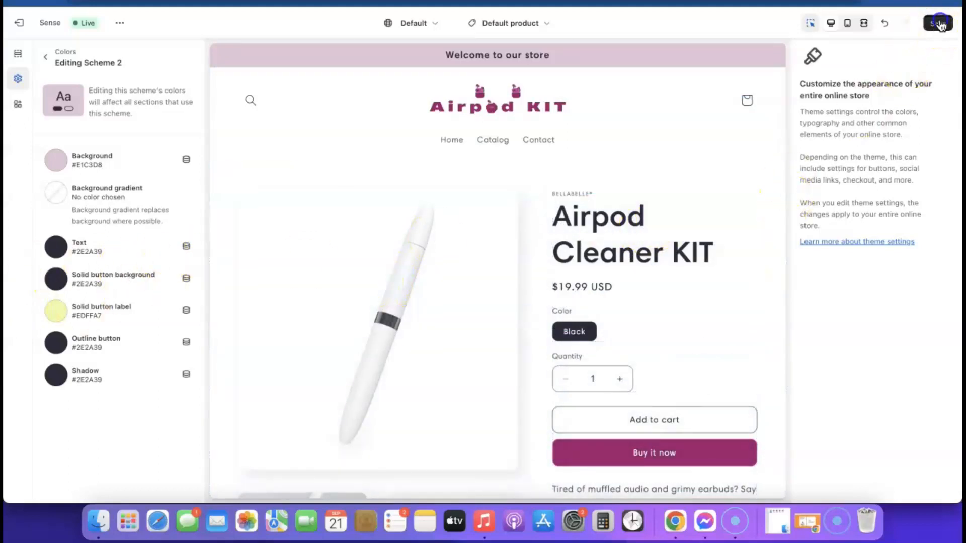
Step: Save the theme colour changes
click(940, 23)
scroll(586, 228, down, 15)
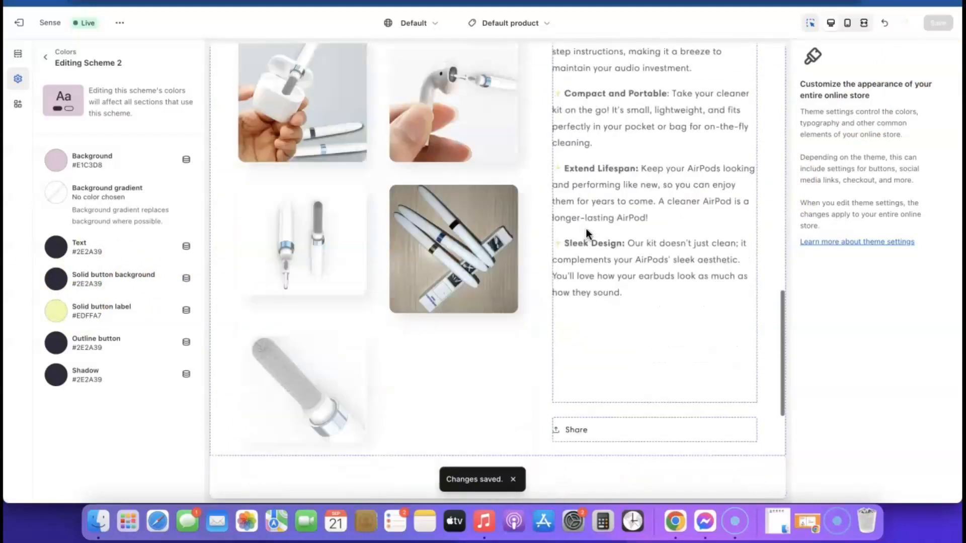
scroll(586, 228, down, 6)
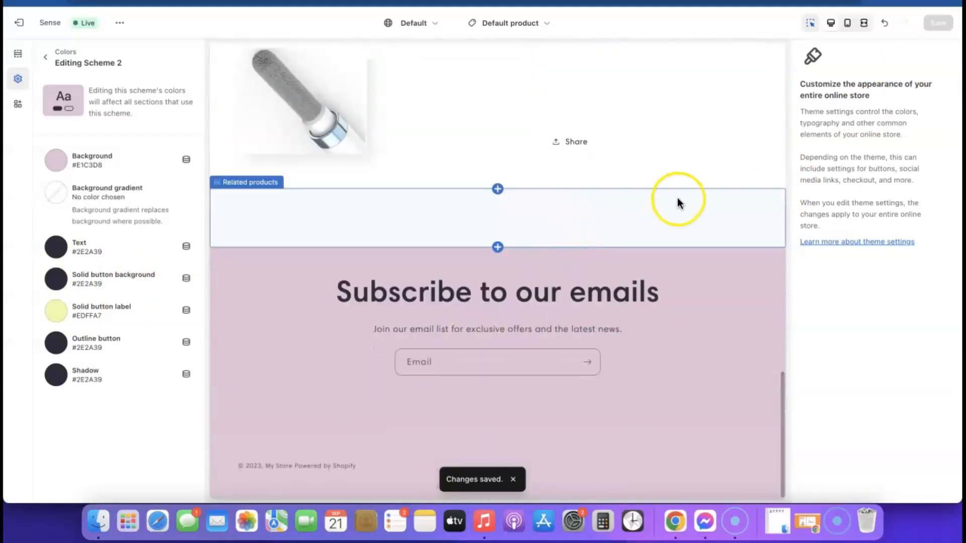
scroll(656, 200, up, 20)
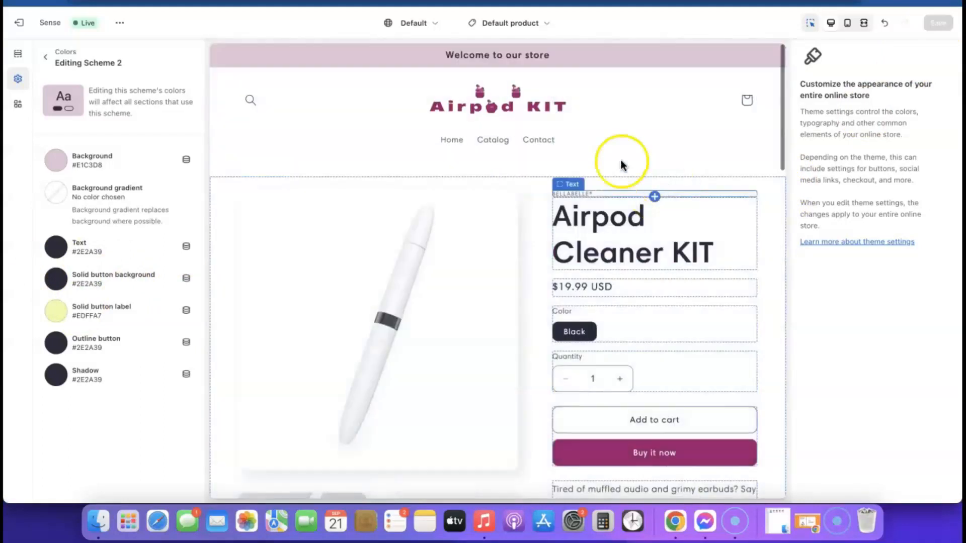
Step: View the live store and open the Airpod Cleaner KIT product page with its magenta Buy it now button
click(119, 23)
click(40, 135)
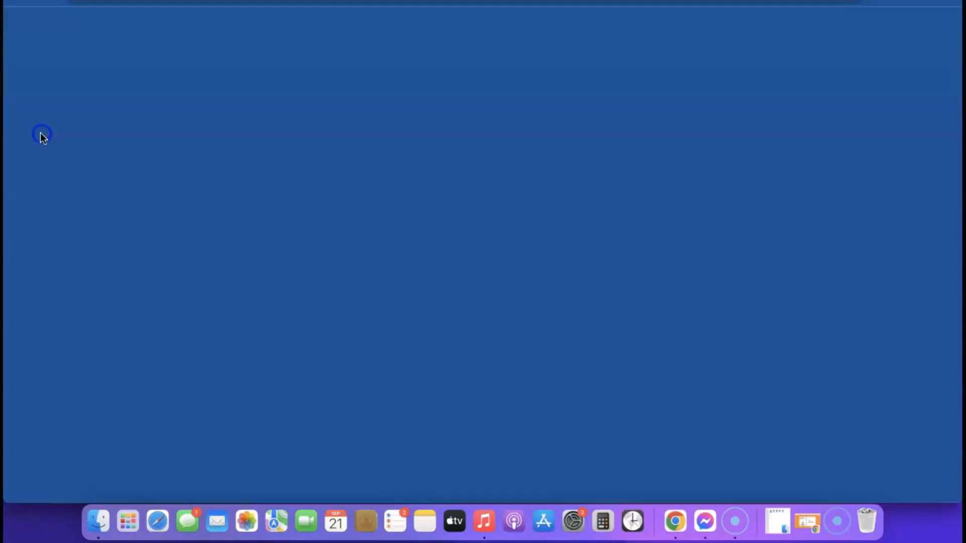
scroll(562, 164, down, 8)
scroll(561, 164, up, 6)
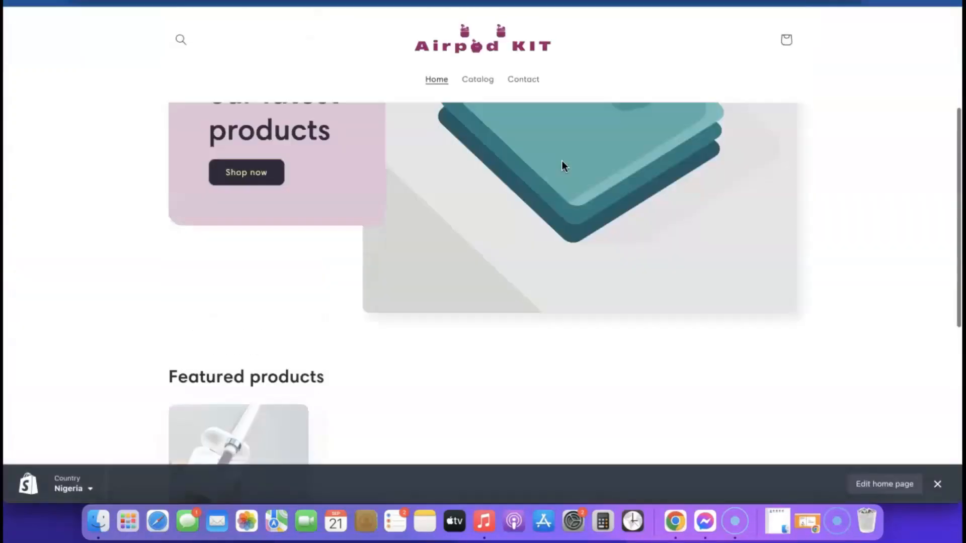
scroll(503, 161, down, 8)
click(293, 105)
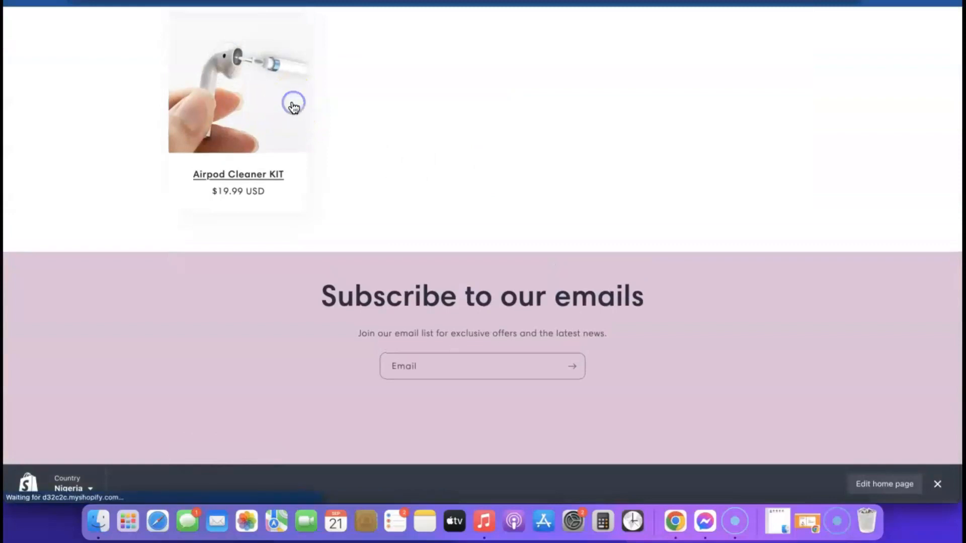
scroll(704, 301, down, 2)
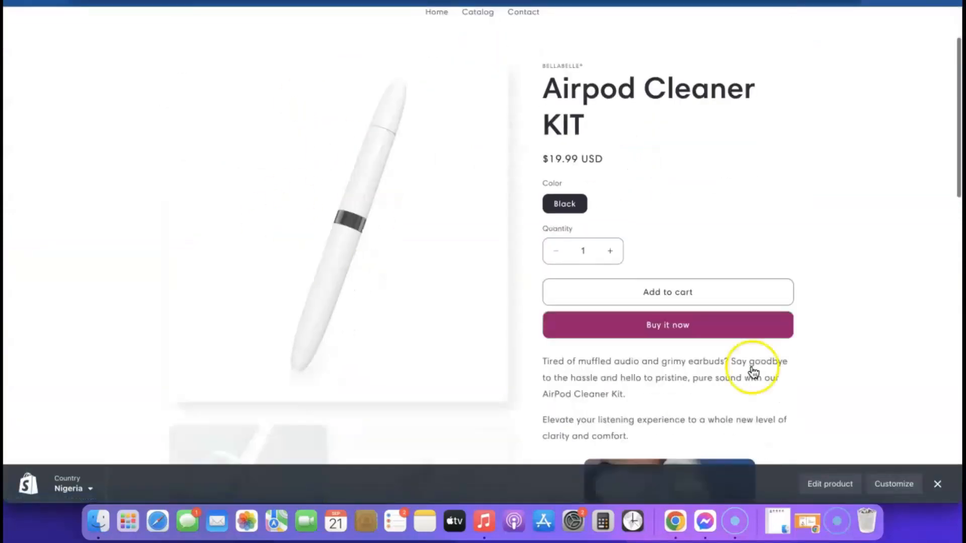
scroll(588, 302, down, 10)
scroll(587, 301, up, 12)
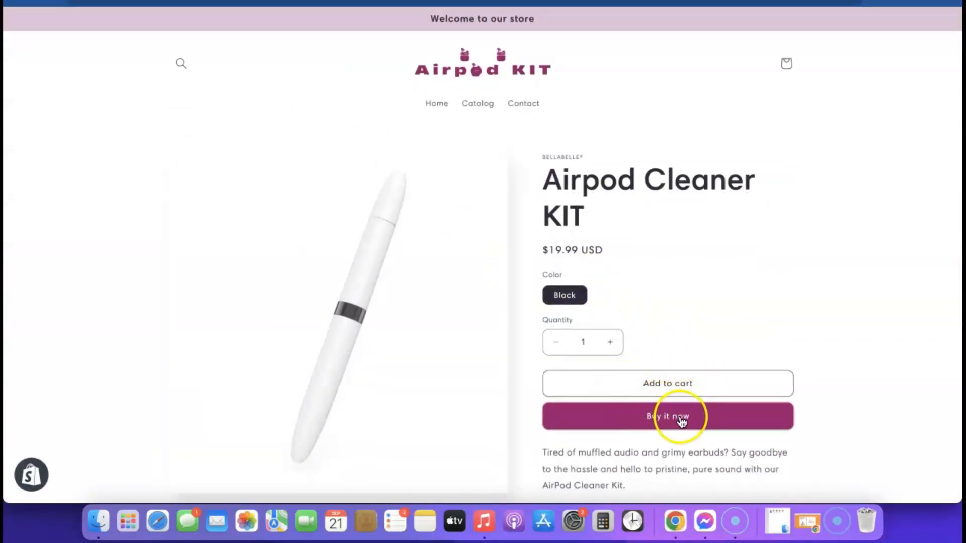
Step: Turn off dynamic checkout buttons in the Buy buttons block, leaving only Add to cart, and save
click(352, 2)
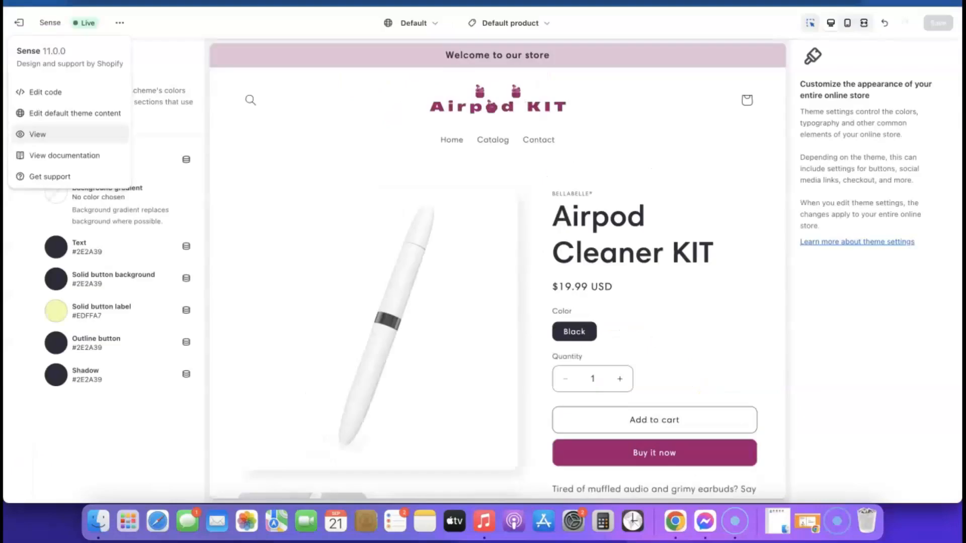
scroll(625, 242, down, 2)
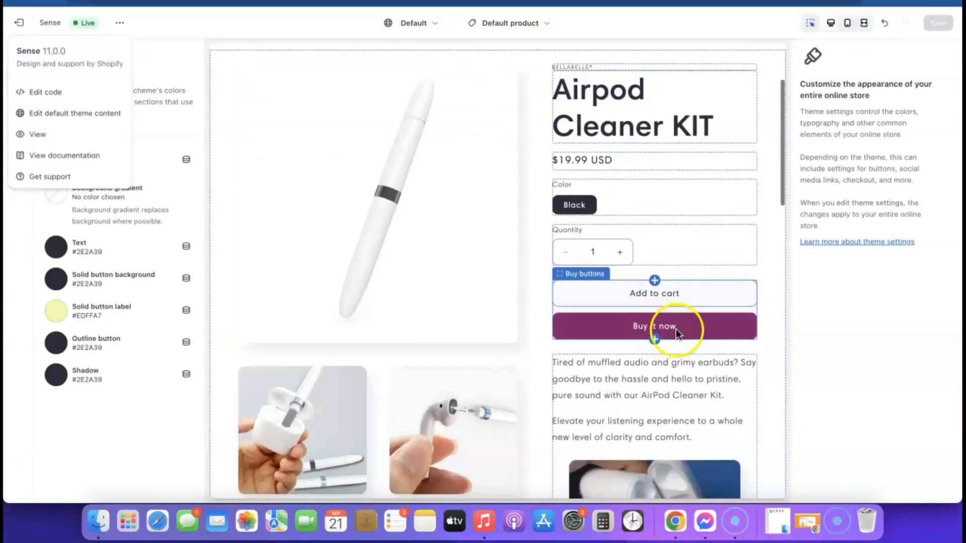
click(675, 326)
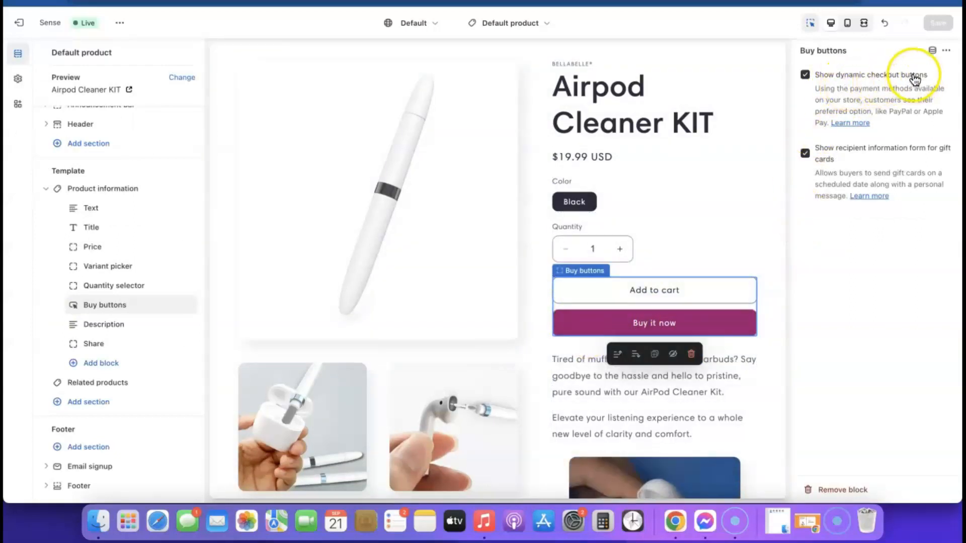
click(803, 75)
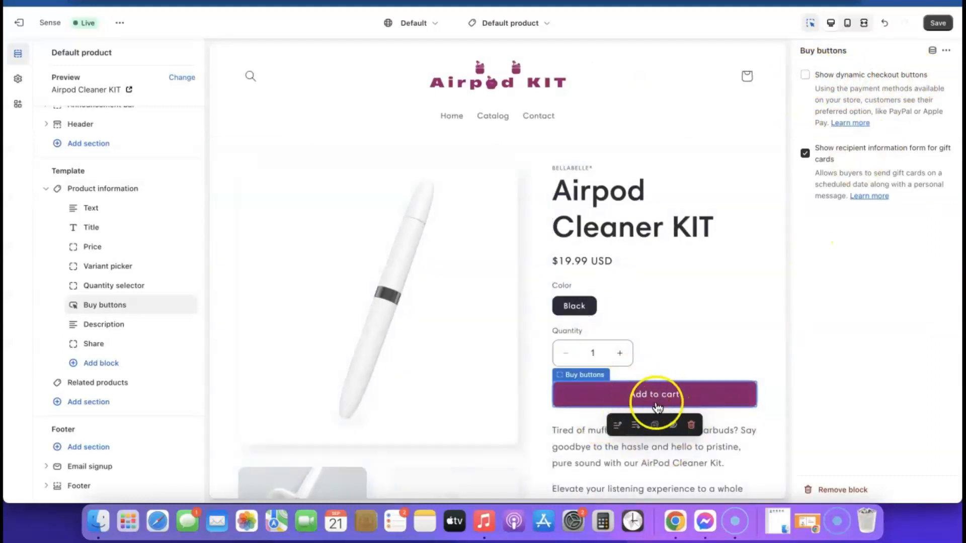
click(939, 24)
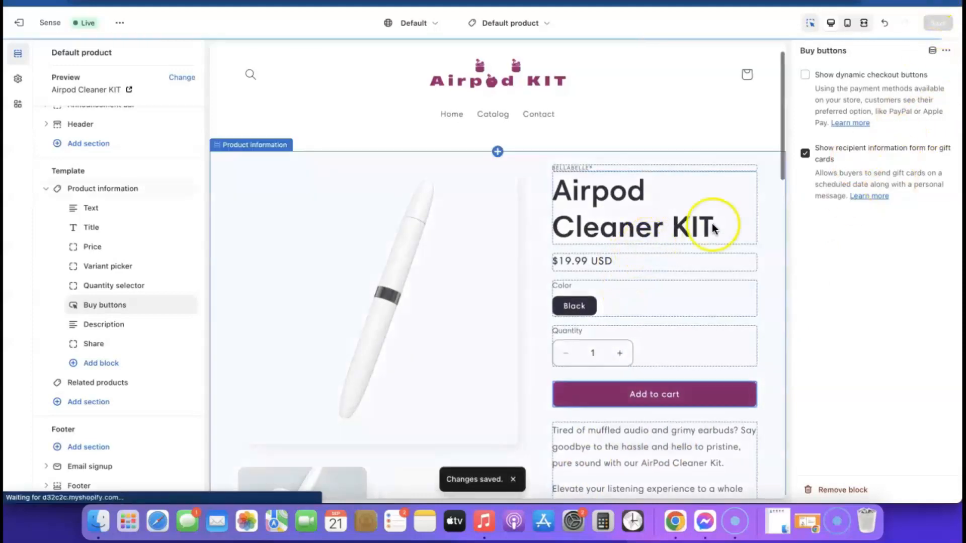
scroll(786, 216, down, 10)
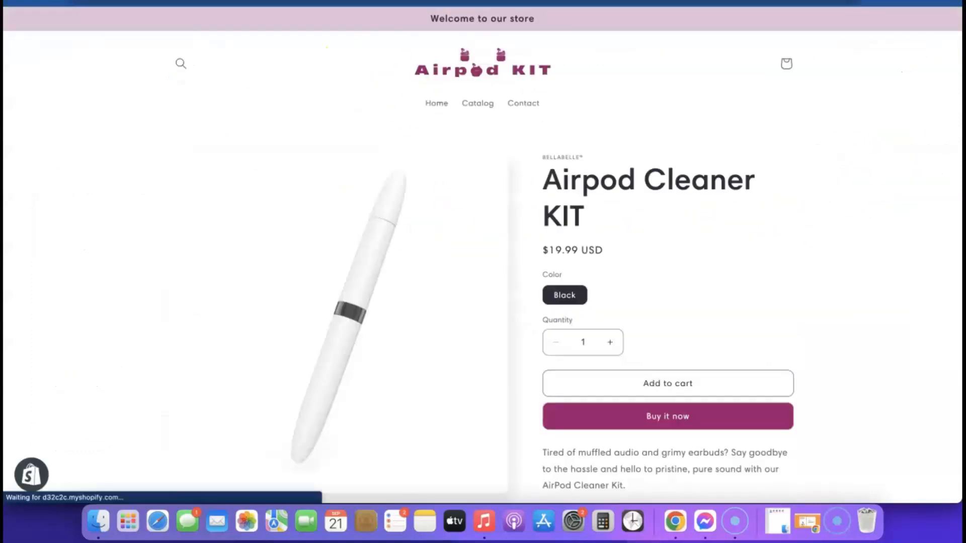
scroll(626, 107, down, 3)
scroll(623, 258, up, 2)
scroll(602, 231, up, 2)
scroll(602, 231, down, 12)
scroll(601, 229, up, 12)
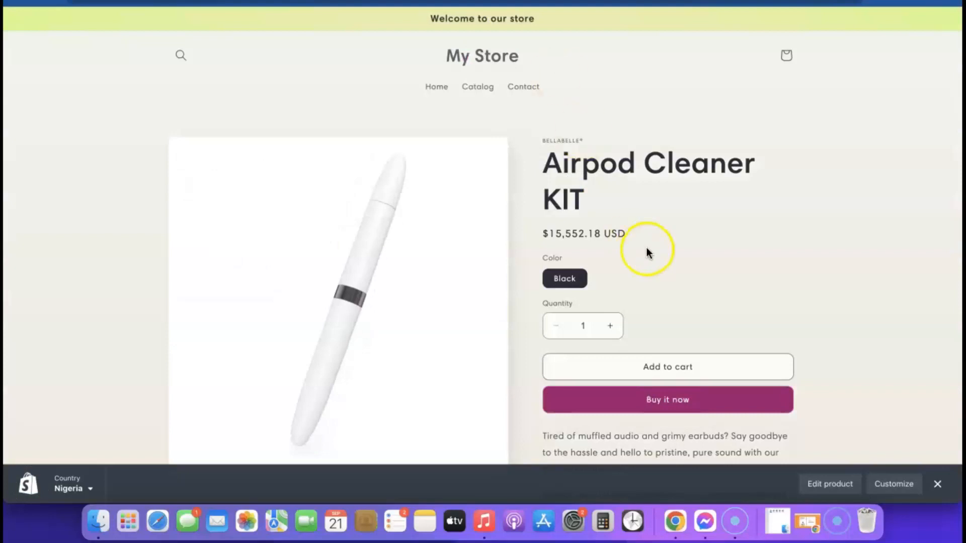
scroll(647, 251, down, 1)
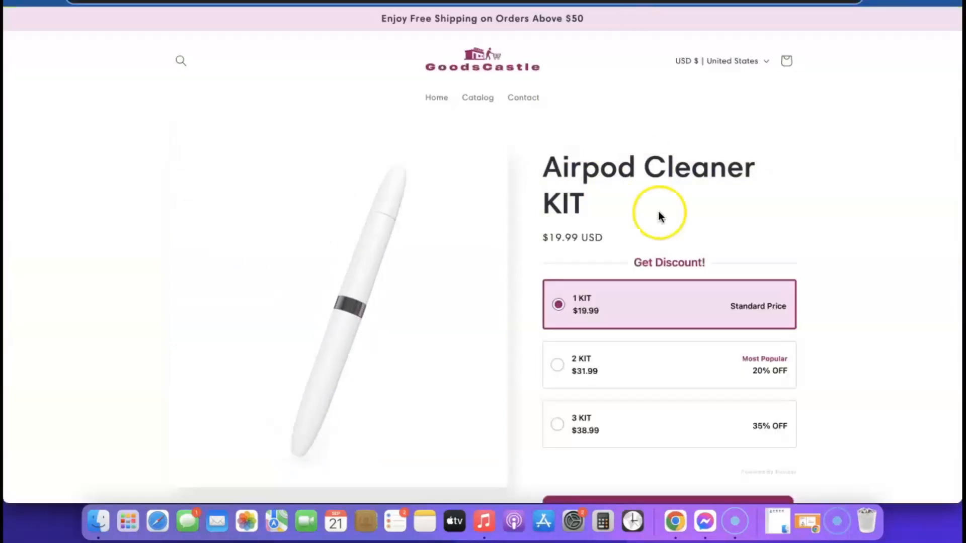
scroll(659, 216, down, 1)
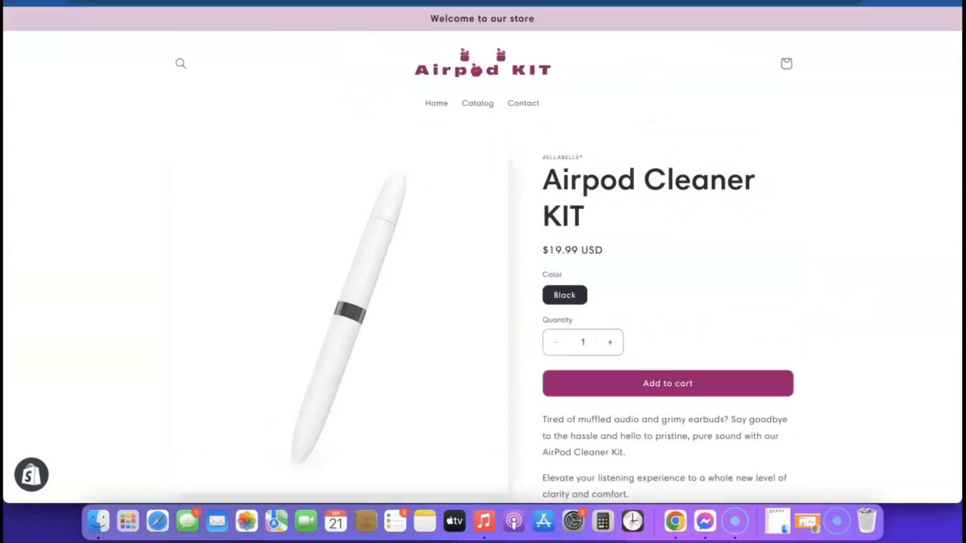
scroll(734, 206, down, 5)
scroll(639, 332, up, 5)
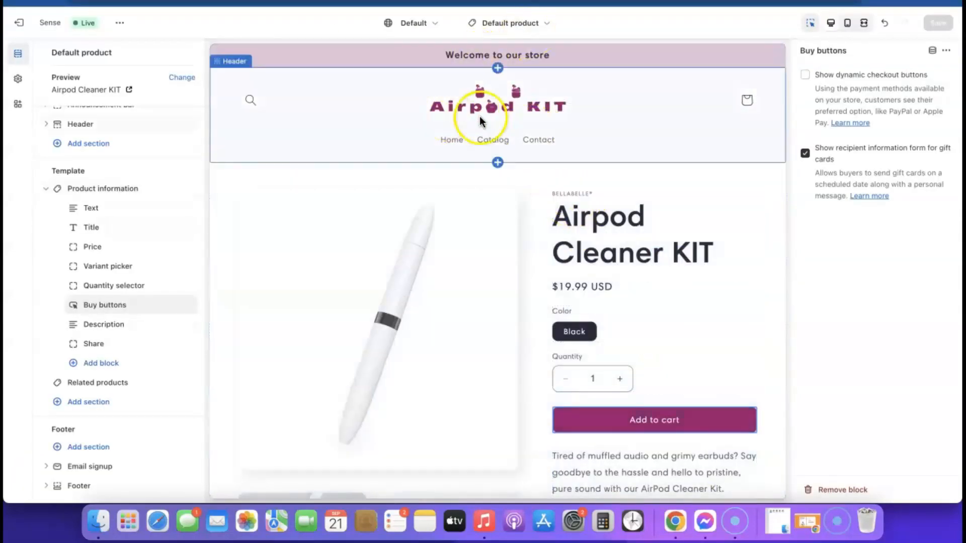
Step: Switch to the Home page template and select its Image with text banner
click(544, 26)
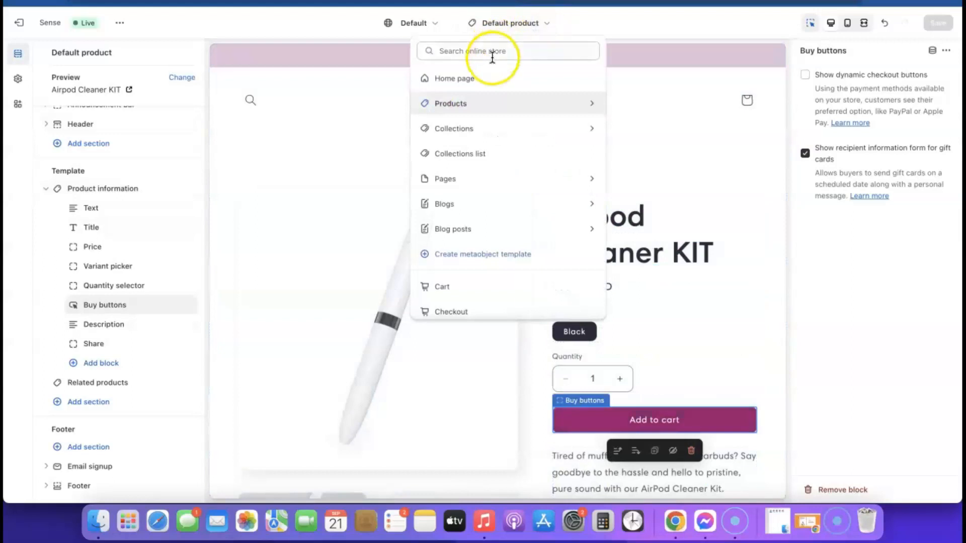
click(464, 77)
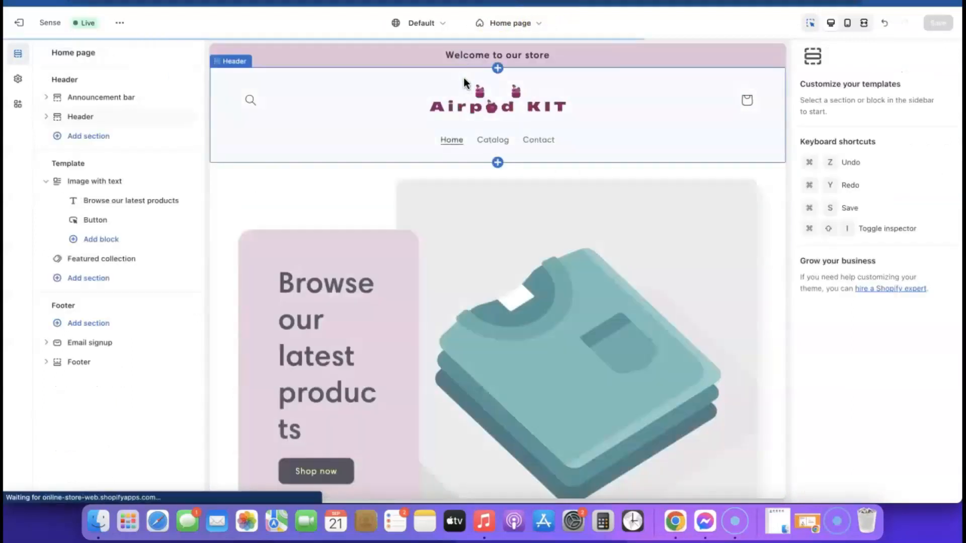
scroll(619, 216, down, 10)
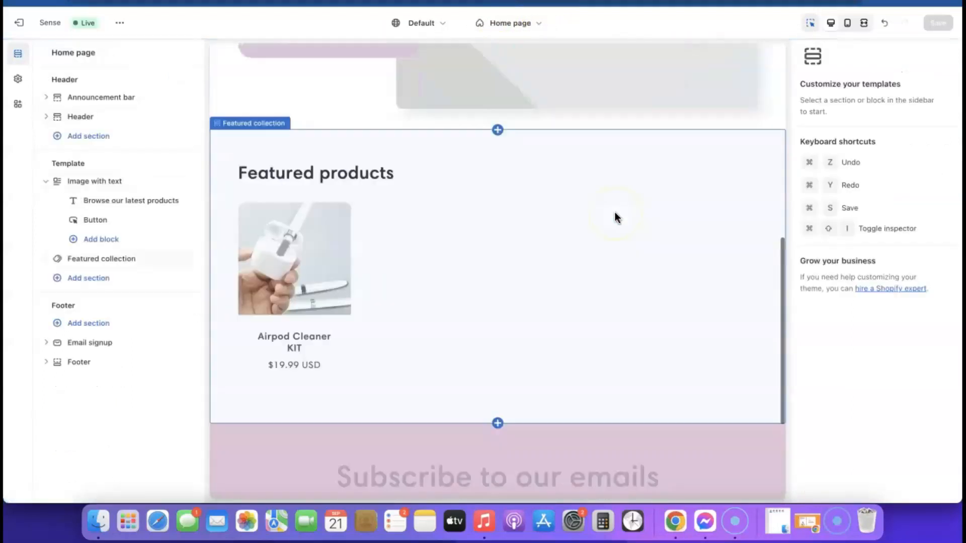
scroll(615, 212, up, 15)
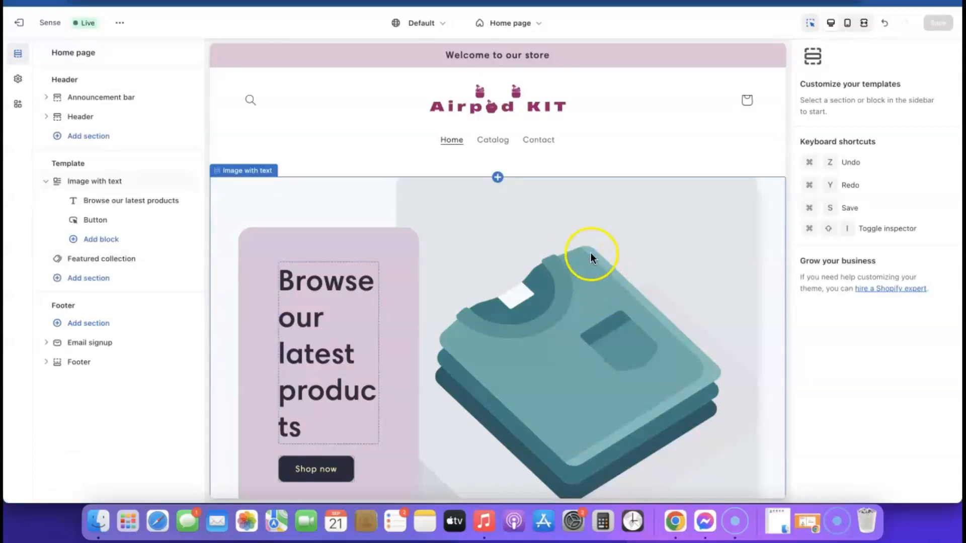
scroll(626, 286, down, 5)
click(574, 222)
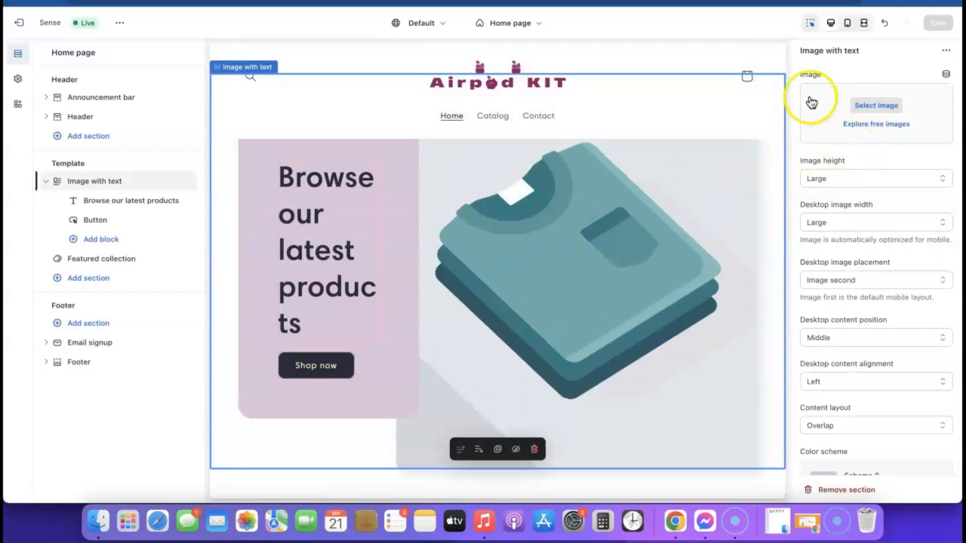
Step: Replace the banner image with the free Phones & Cases photo of a woman checking her phone
click(878, 126)
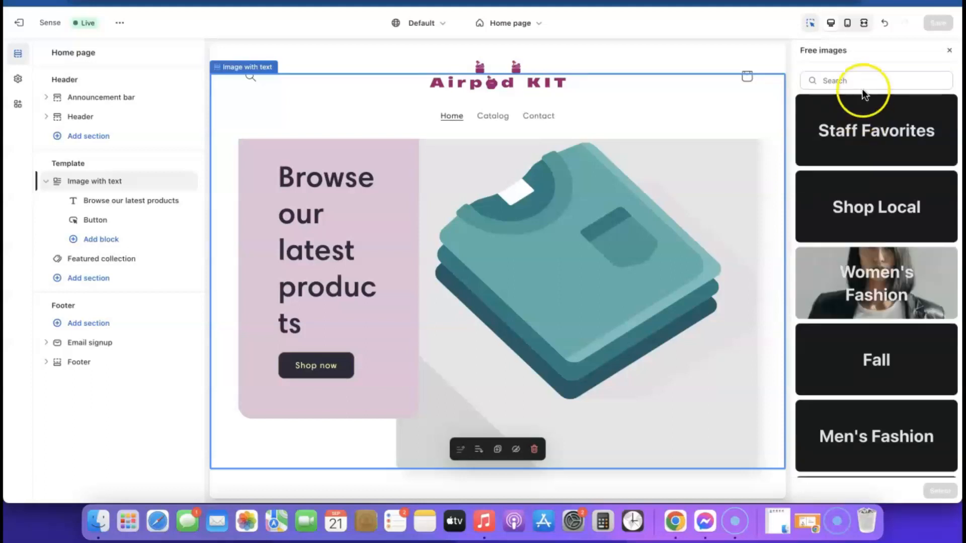
scroll(890, 197, down, 15)
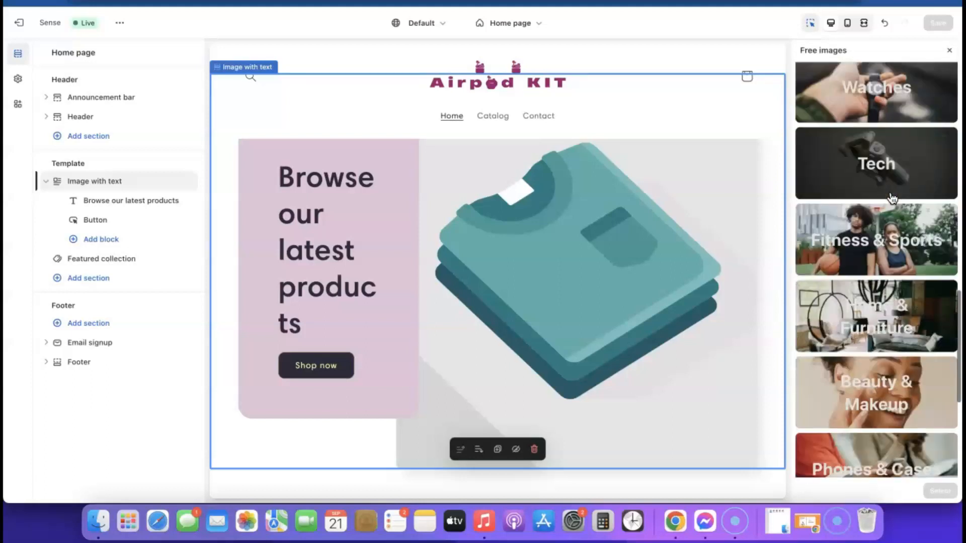
scroll(884, 215, down, 5)
click(884, 216)
click(827, 120)
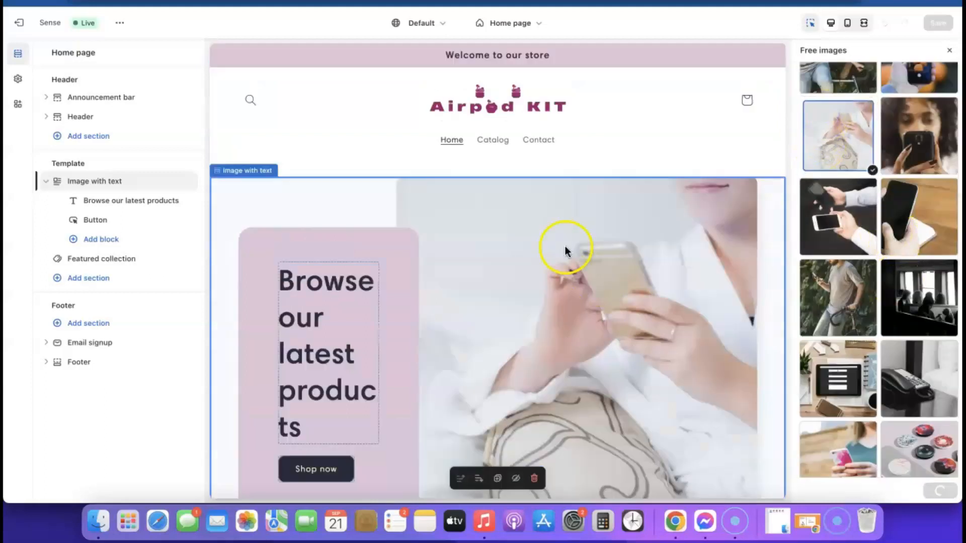
scroll(575, 321, down, 4)
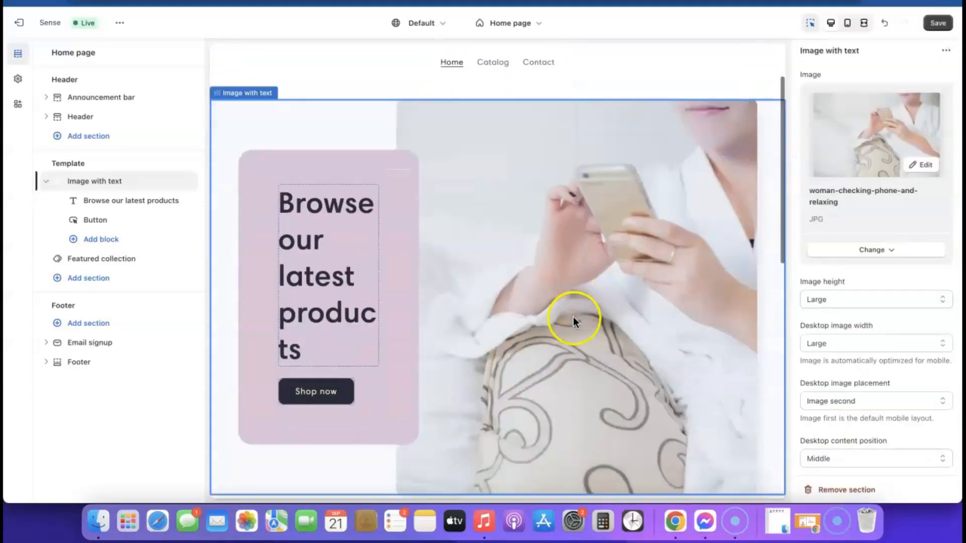
scroll(574, 321, up, 3)
scroll(574, 316, up, 1)
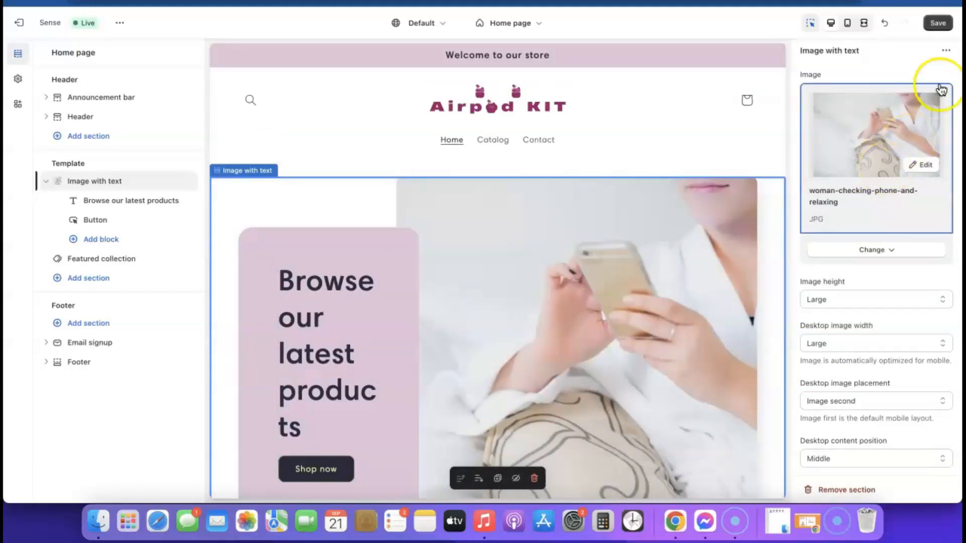
Step: Save the new home image and check the home page in mobile, then desktop, preview
click(937, 24)
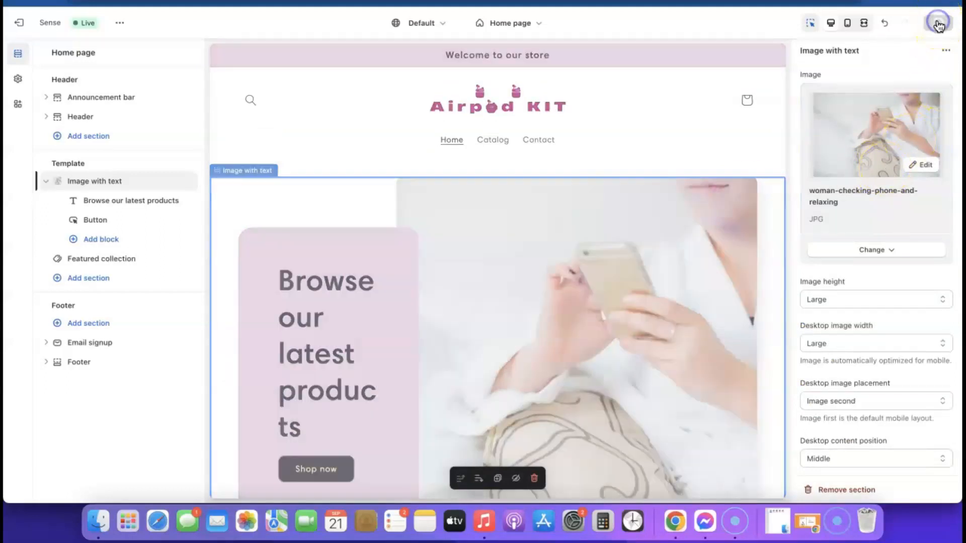
click(847, 24)
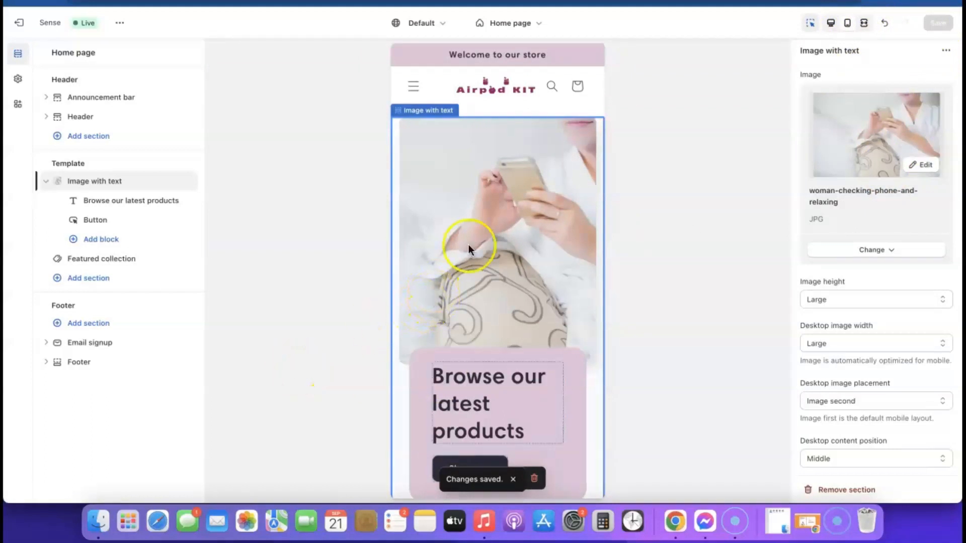
scroll(483, 232, down, 5)
scroll(468, 301, up, 1)
scroll(468, 296, up, 4)
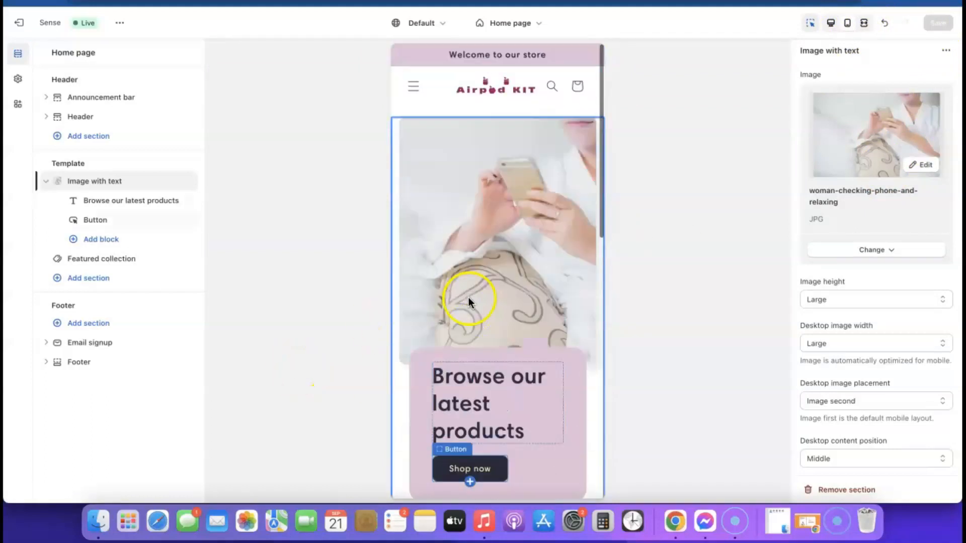
scroll(493, 230, down, 8)
scroll(493, 231, down, 6)
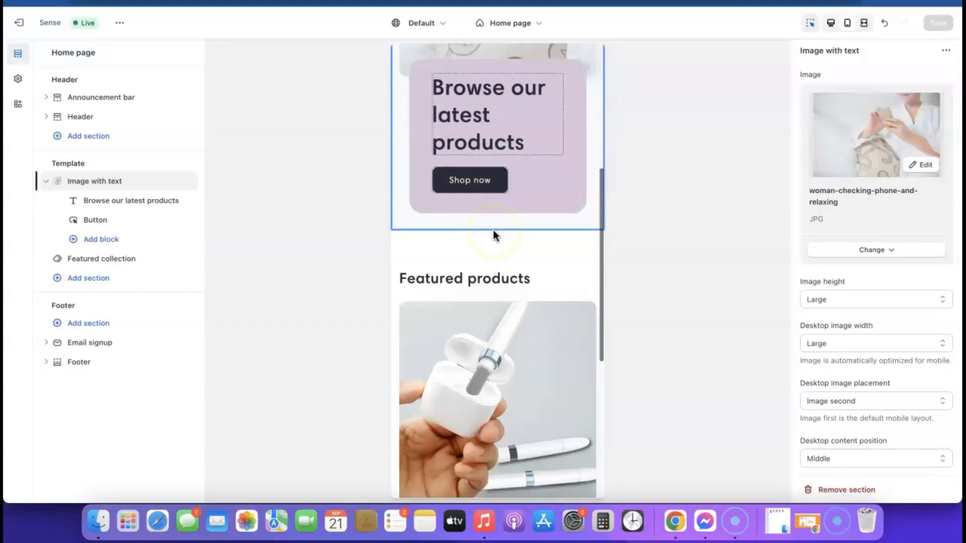
scroll(493, 234, up, 10)
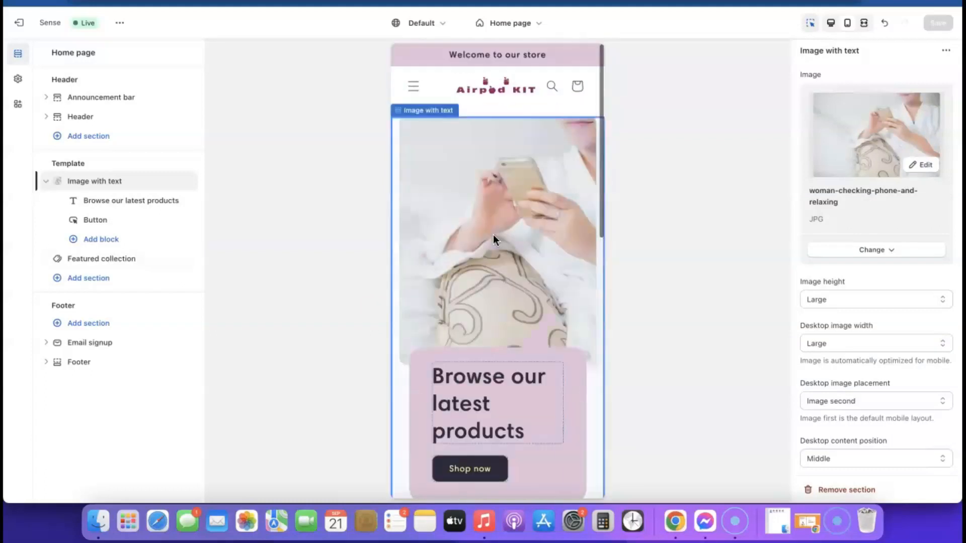
click(833, 24)
Step: Select the Featured products section and open the Airpod Cleaner KIT product page
scroll(397, 251, down, 4)
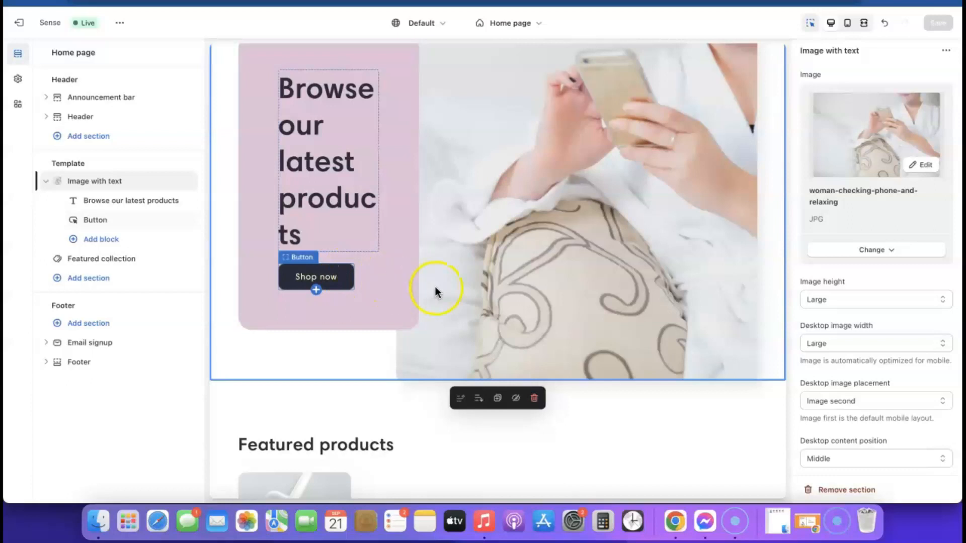
scroll(435, 290, down, 6)
scroll(435, 290, up, 4)
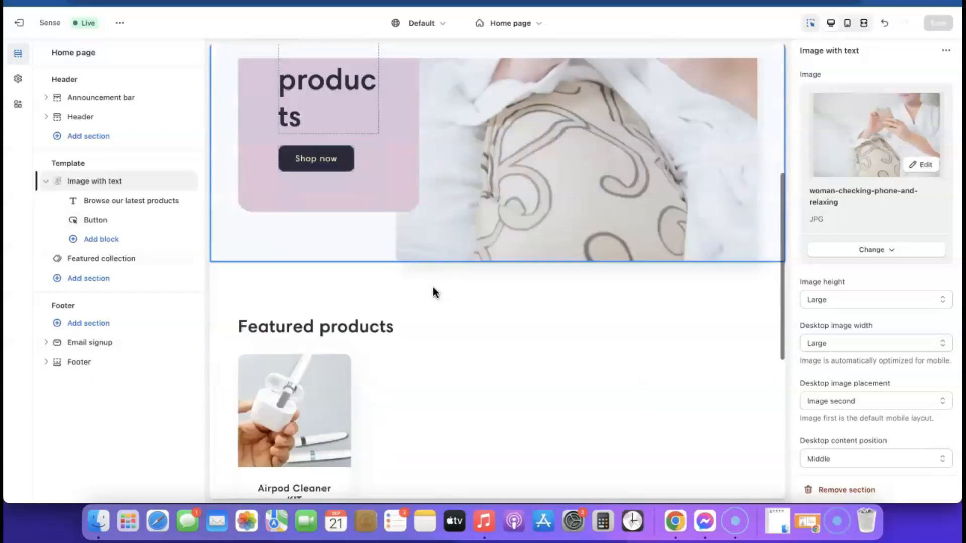
scroll(435, 291, down, 3)
click(325, 263)
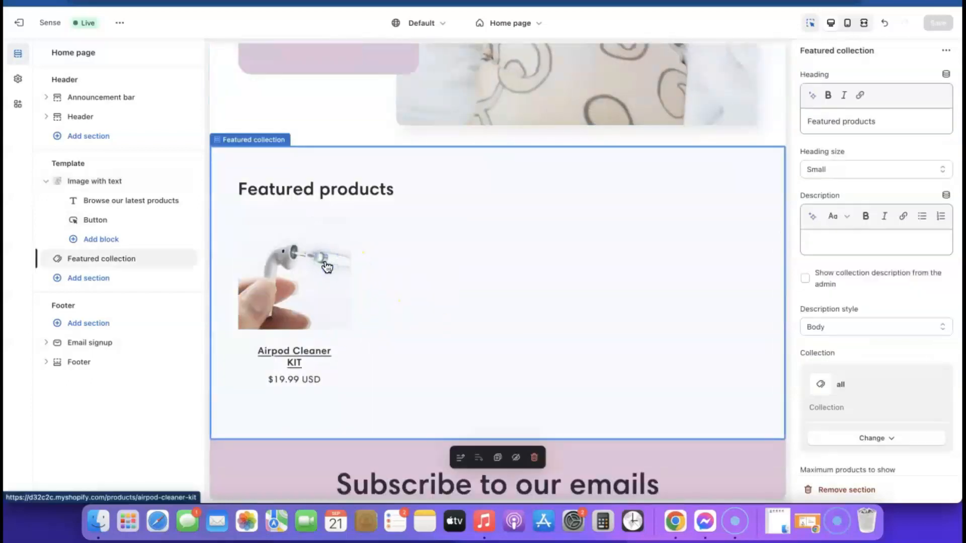
click(310, 266)
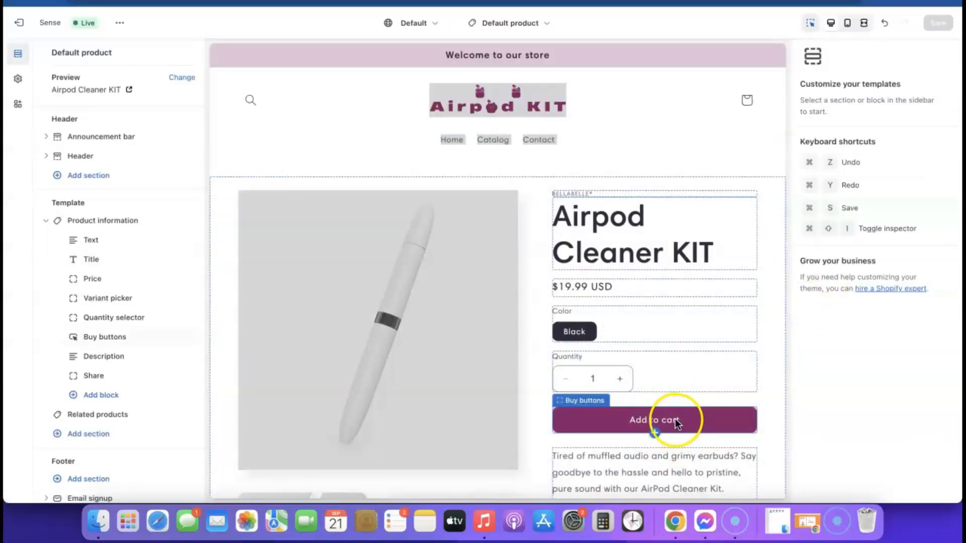
Step: Return to the Home page template, showing the Browse our latest products hero
click(536, 20)
click(446, 78)
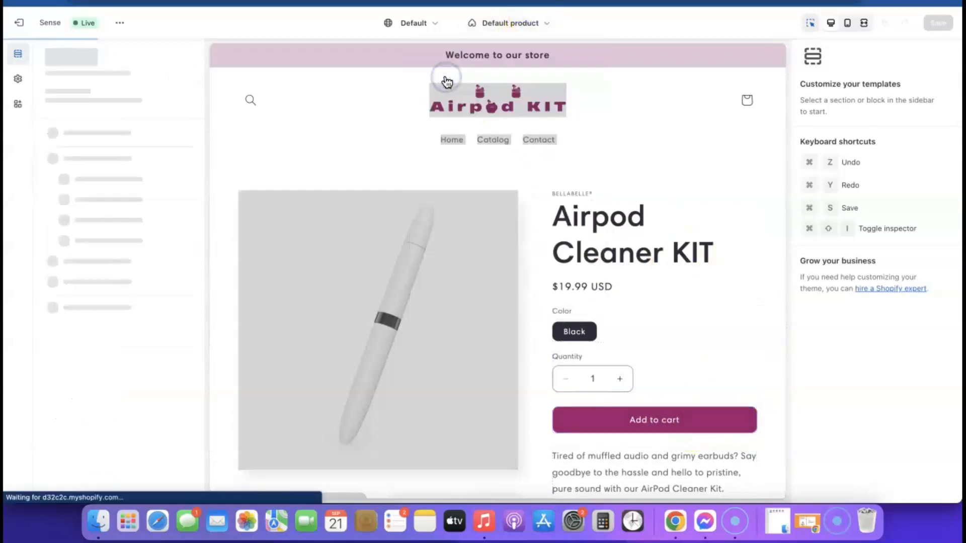
scroll(409, 240, down, 5)
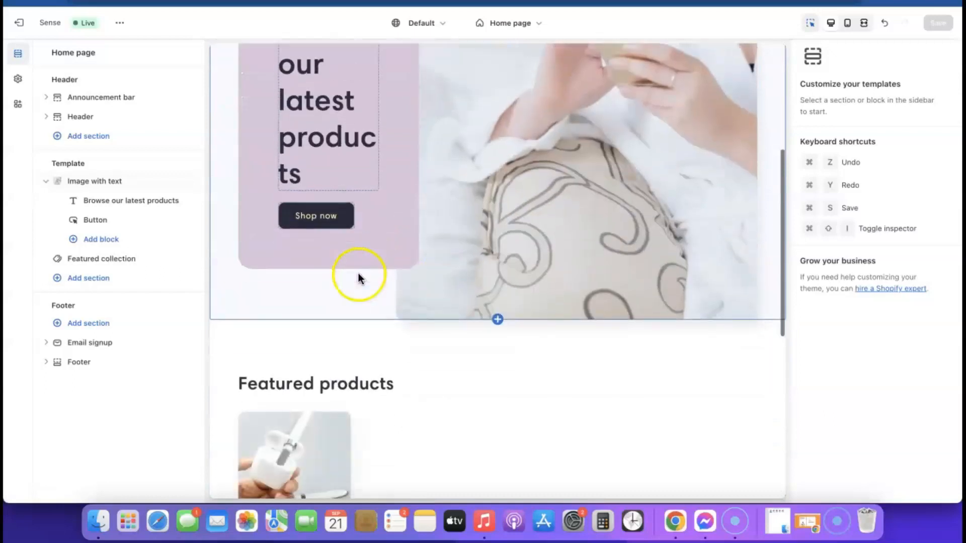
scroll(315, 231, up, 5)
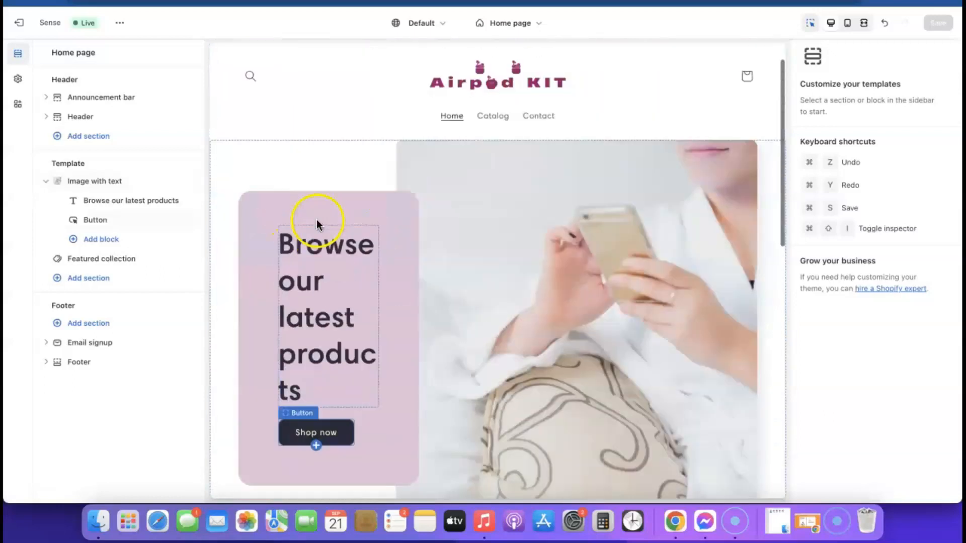
scroll(317, 221, up, 2)
Step: Set colour Scheme 2's solid button background to magenta #9B046F and save
click(17, 79)
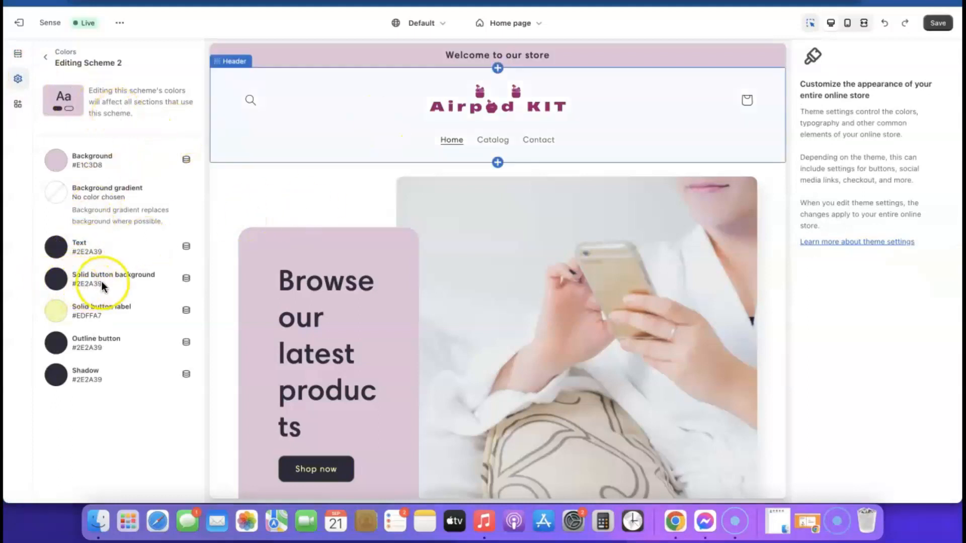
click(59, 284)
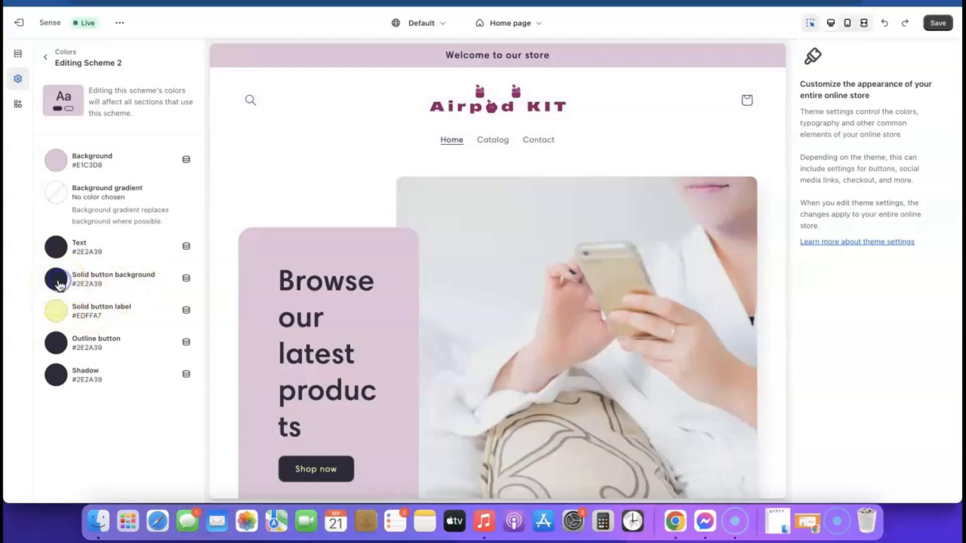
click(59, 284)
click(93, 197)
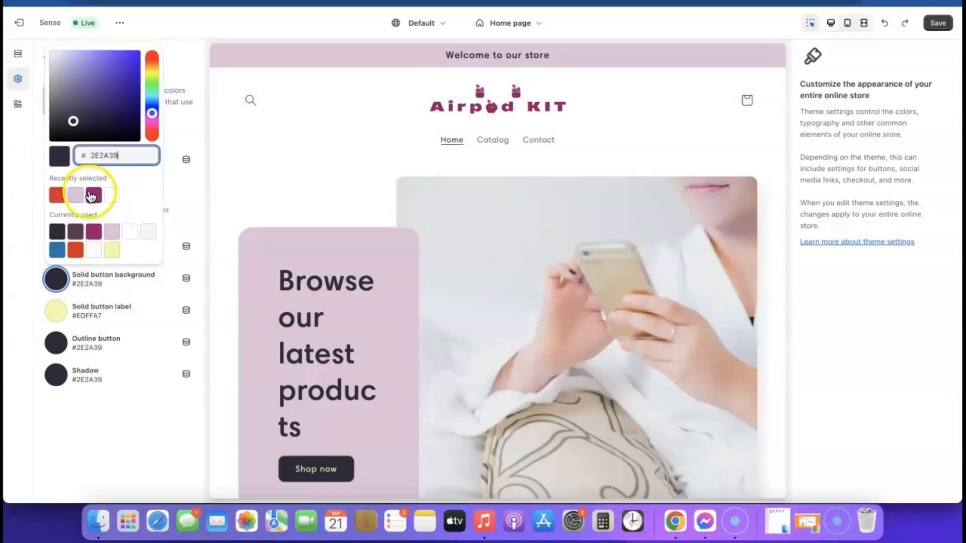
click(93, 198)
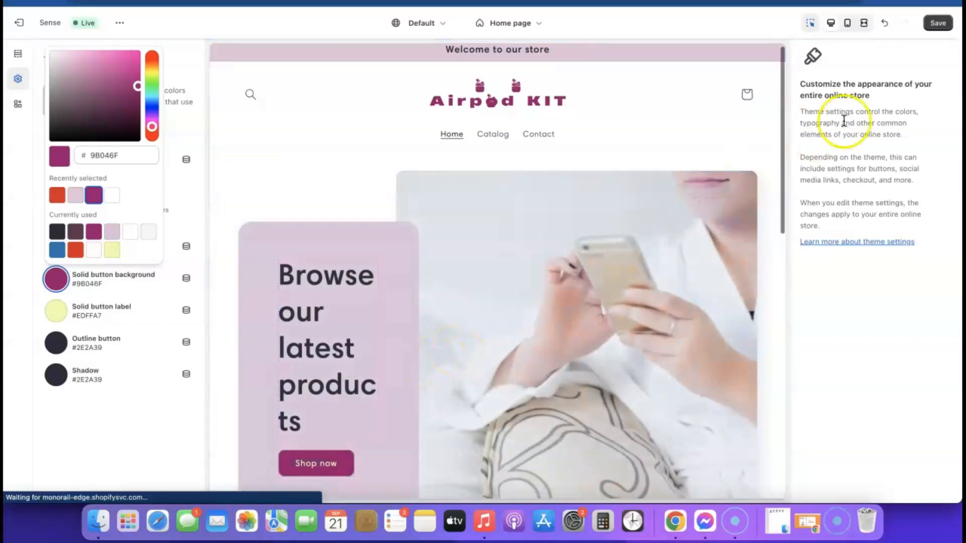
click(939, 24)
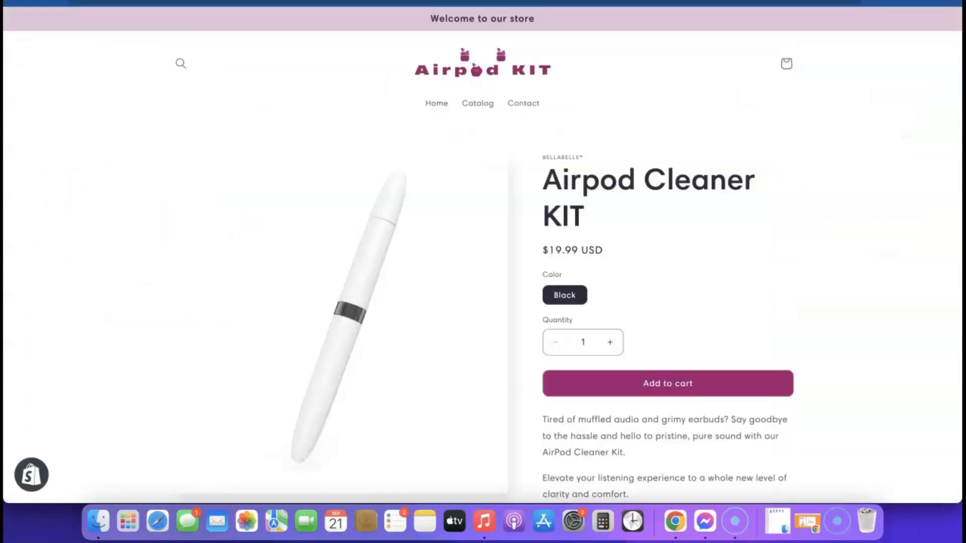
Step: Open the live store home page and scroll through it to check the magenta Shop now button
click(468, 72)
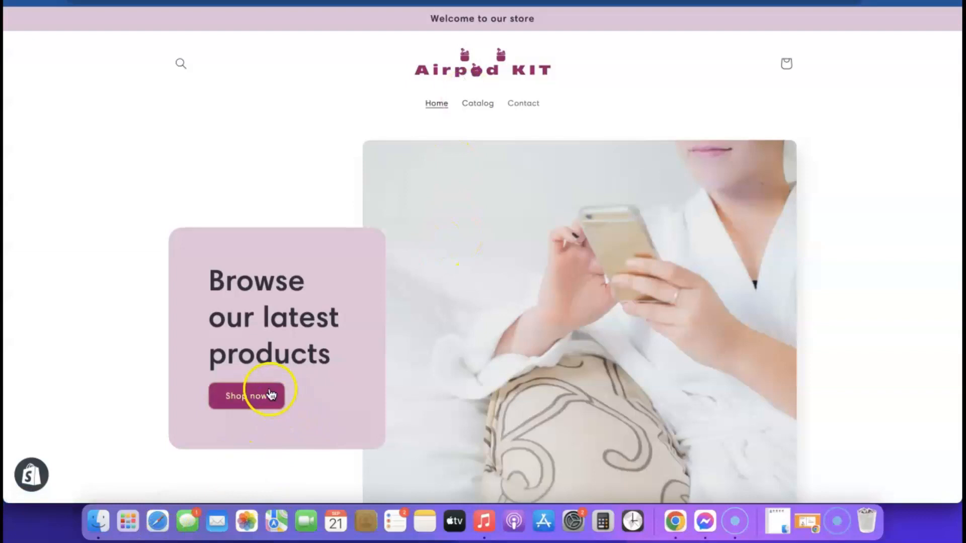
scroll(534, 345, down, 1)
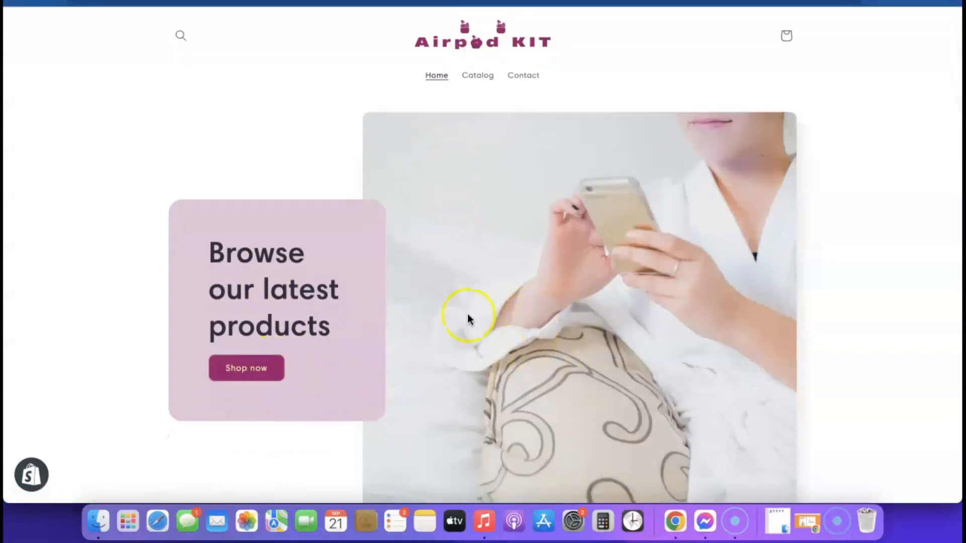
scroll(593, 324, down, 12)
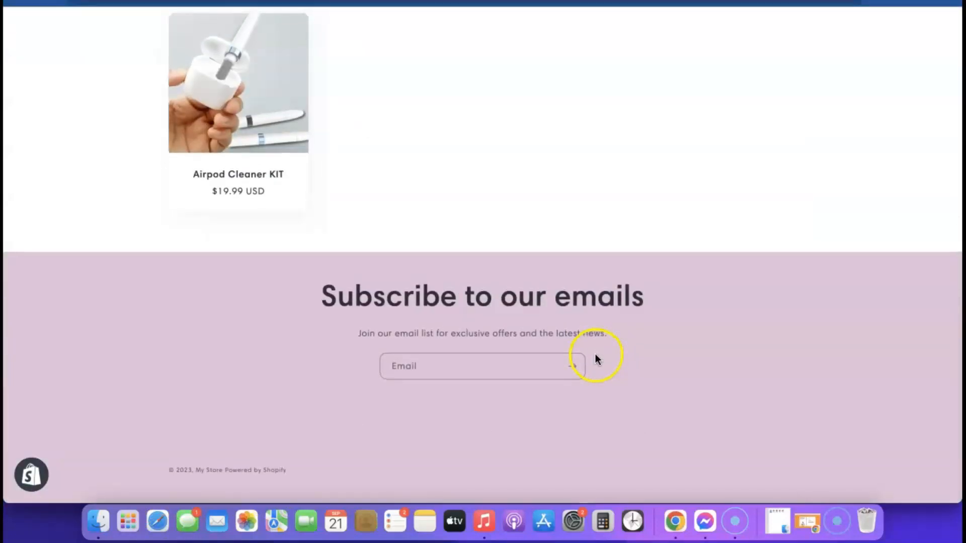
scroll(595, 356, up, 12)
scroll(595, 355, down, 12)
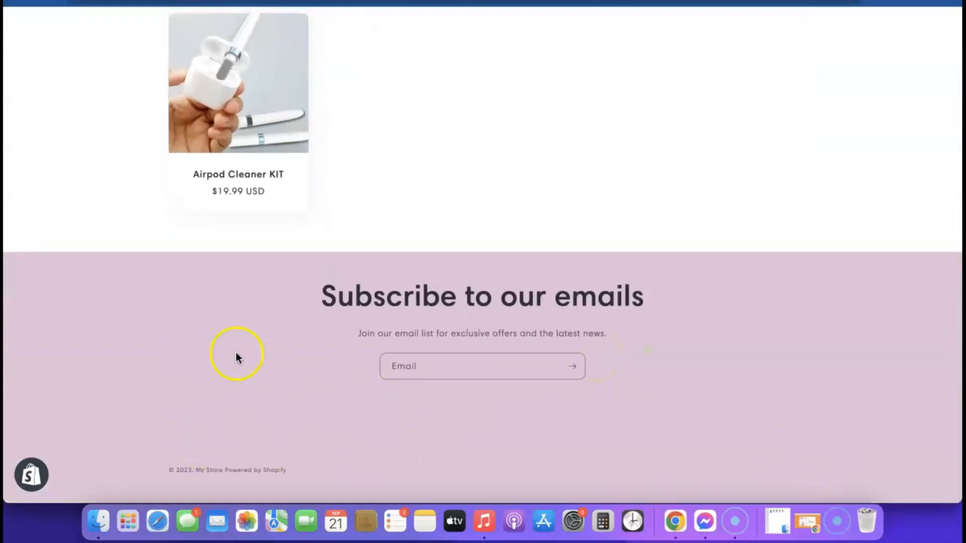
scroll(236, 357, up, 12)
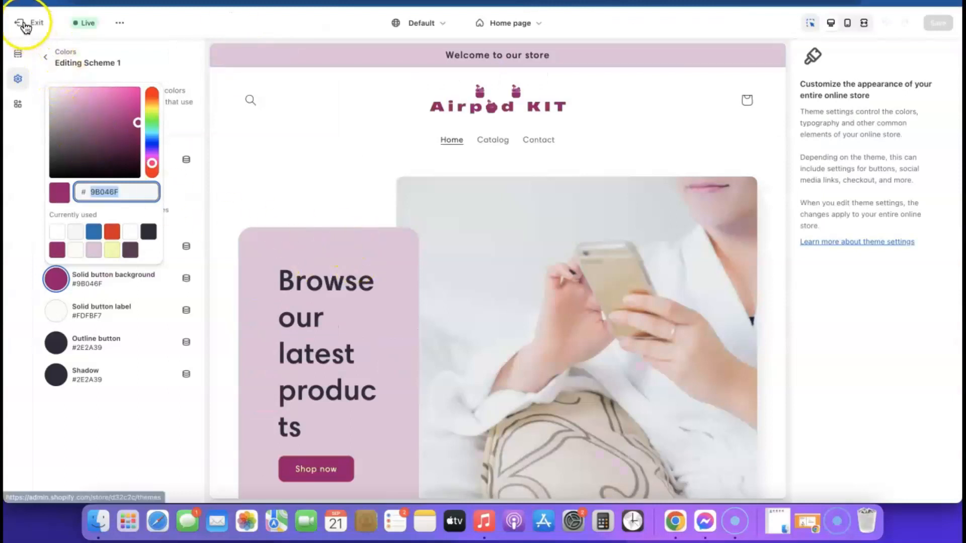
Step: Leave the theme editor for Settings > Policies, down to the empty return and refund policy
click(23, 27)
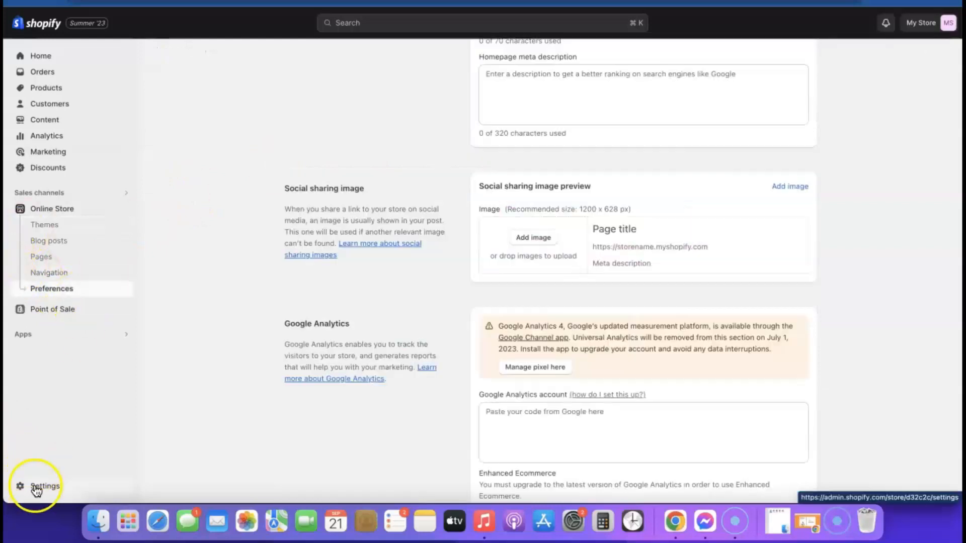
click(37, 484)
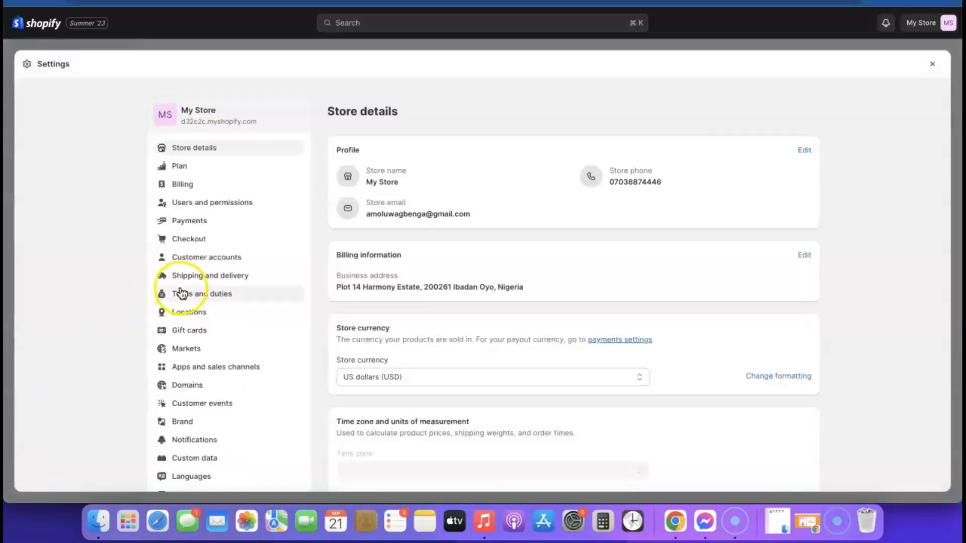
scroll(230, 207, down, 1)
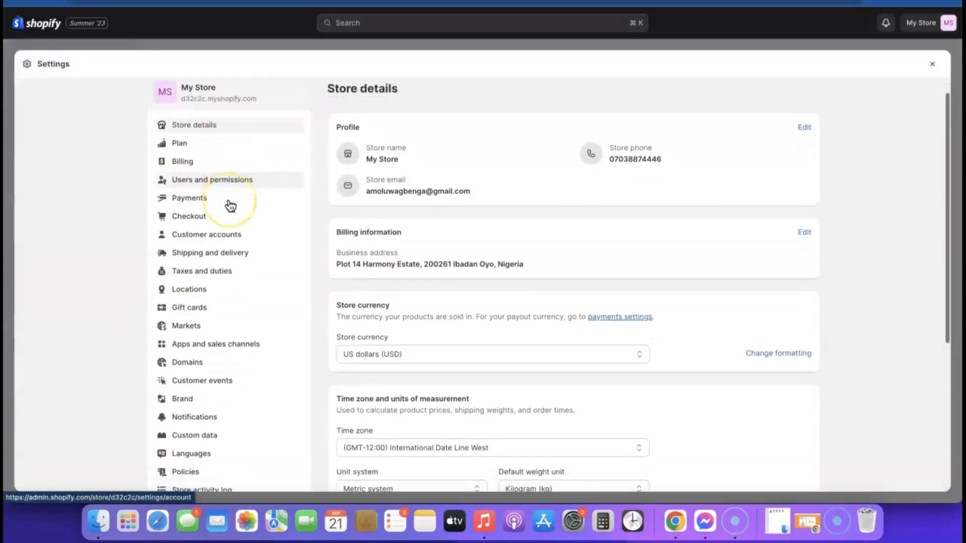
scroll(211, 179, down, 2)
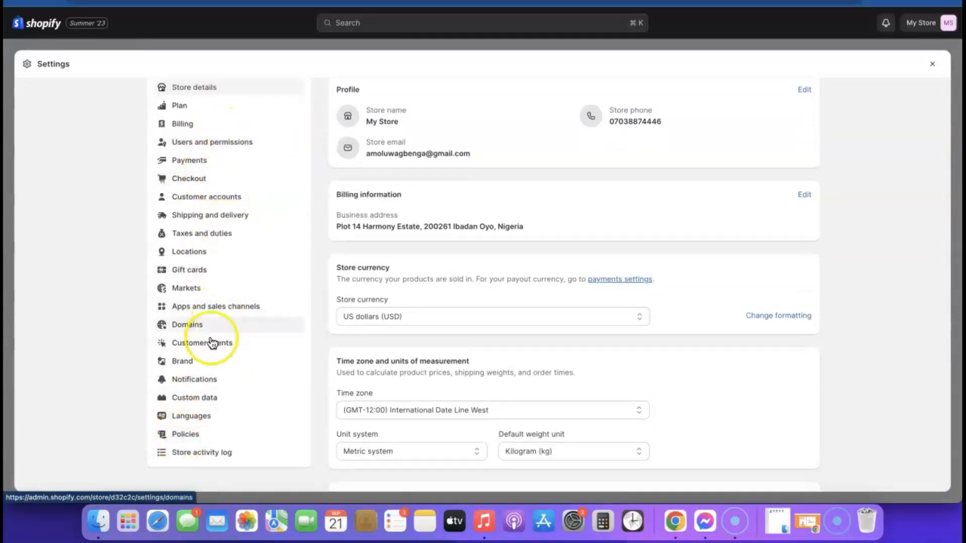
click(180, 434)
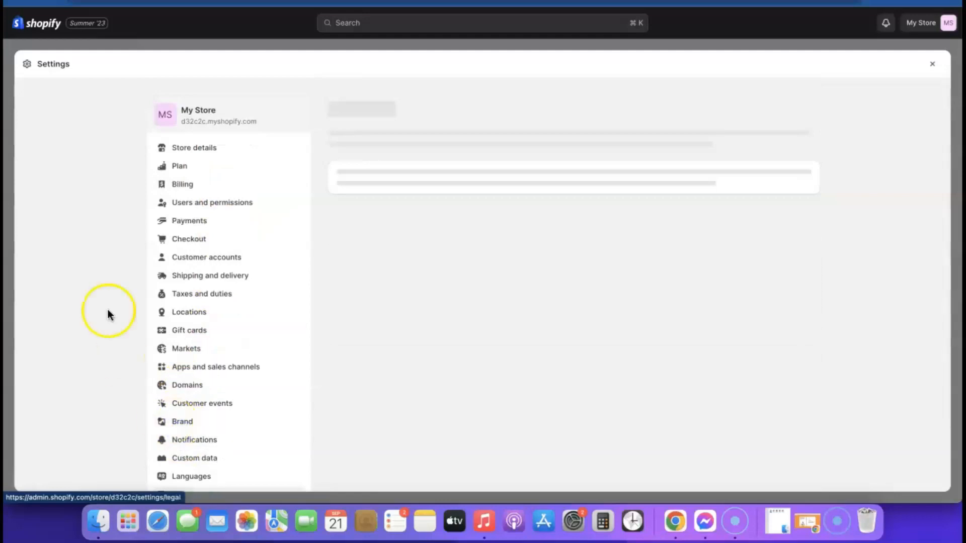
scroll(431, 166, down, 2)
scroll(434, 209, up, 2)
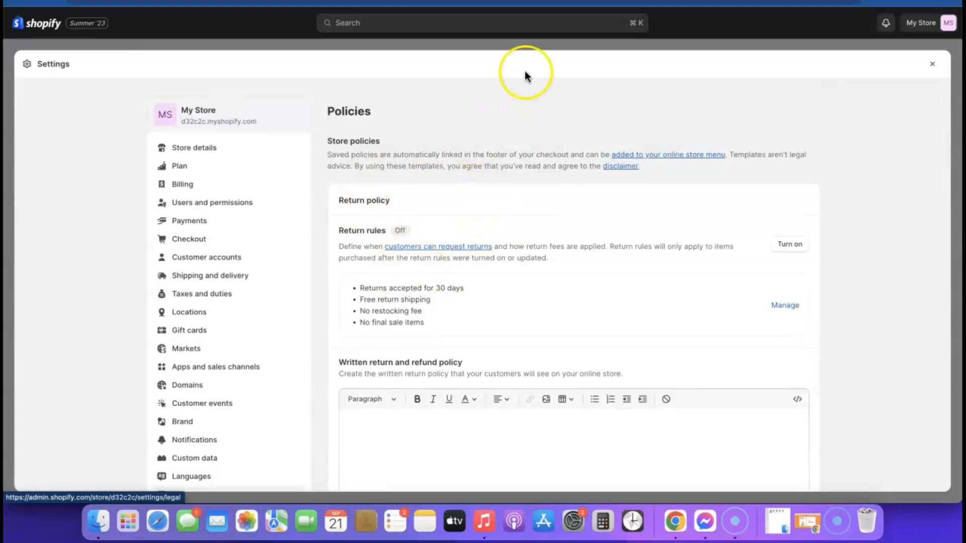
scroll(431, 345, down, 3)
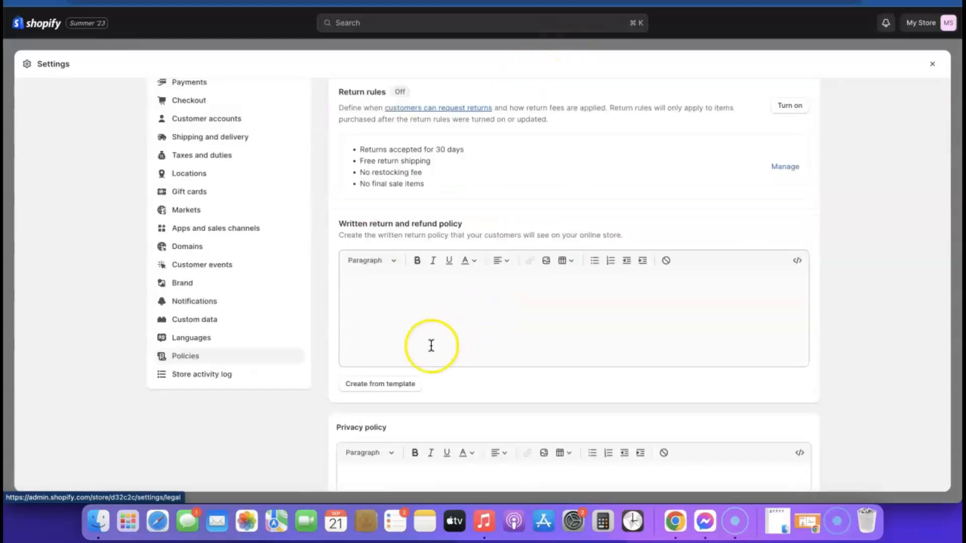
Step: Fill the return and refund policy from the built-in template and review the generated text
click(376, 386)
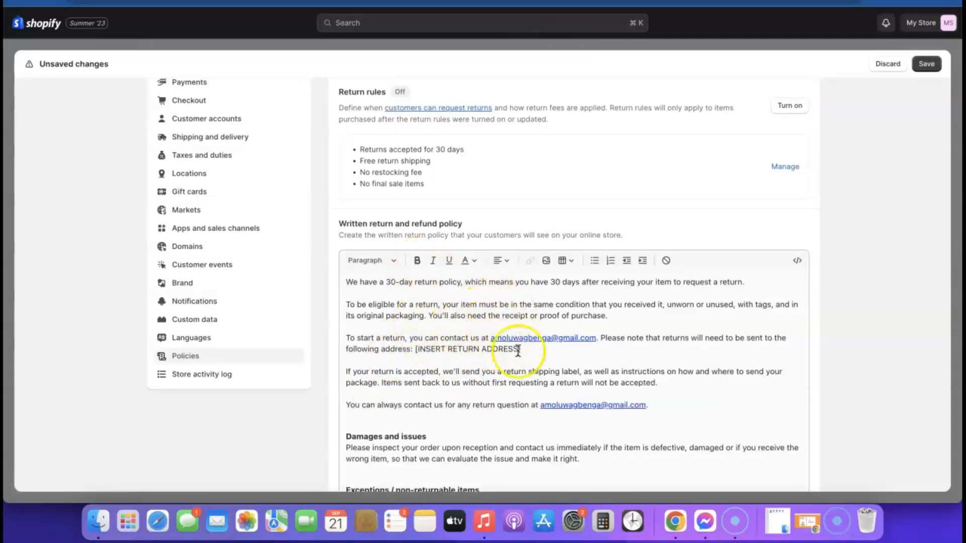
scroll(518, 351, down, 10)
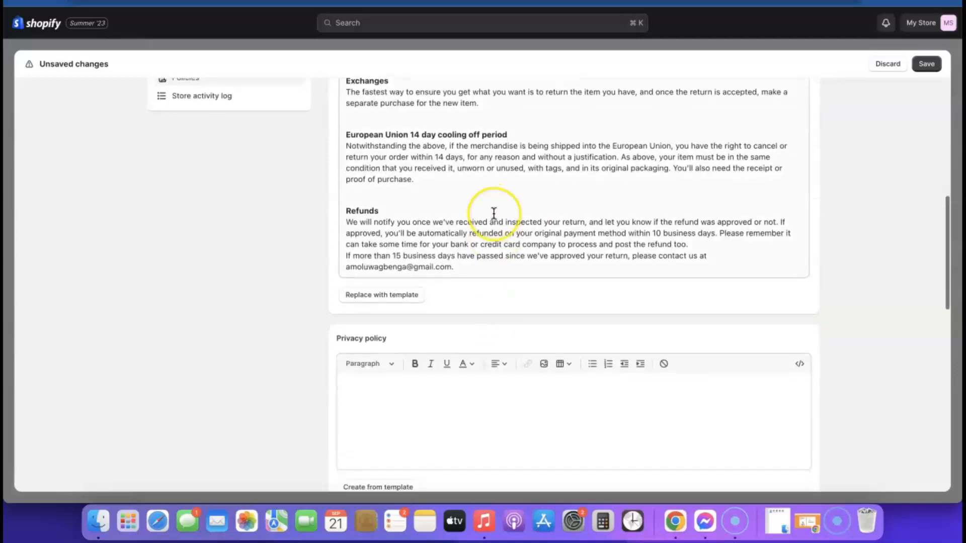
scroll(493, 214, up, 10)
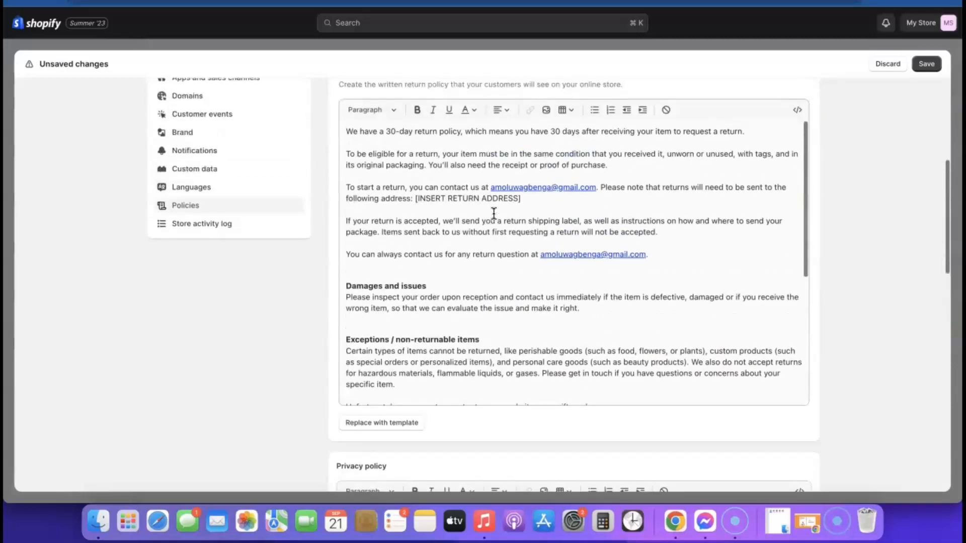
scroll(494, 213, up, 1)
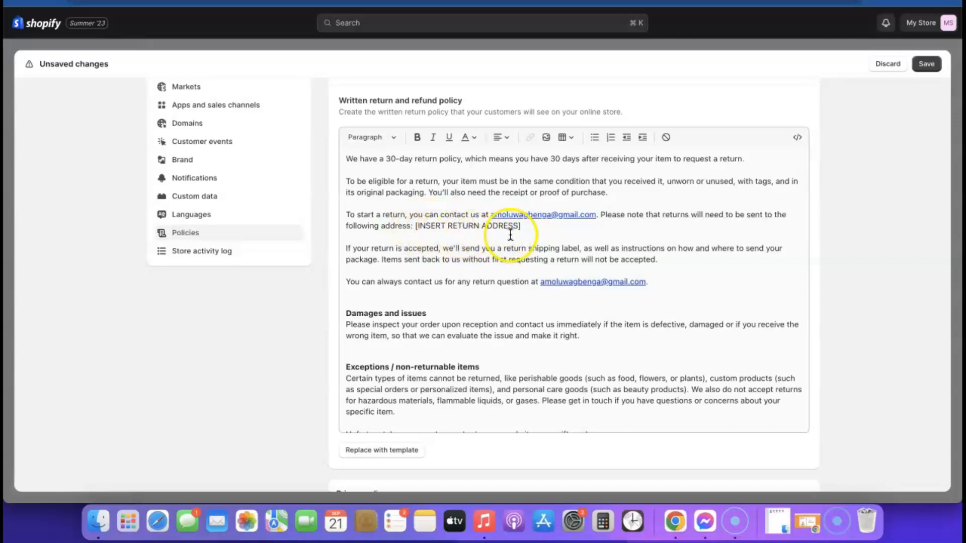
scroll(509, 235, down, 3)
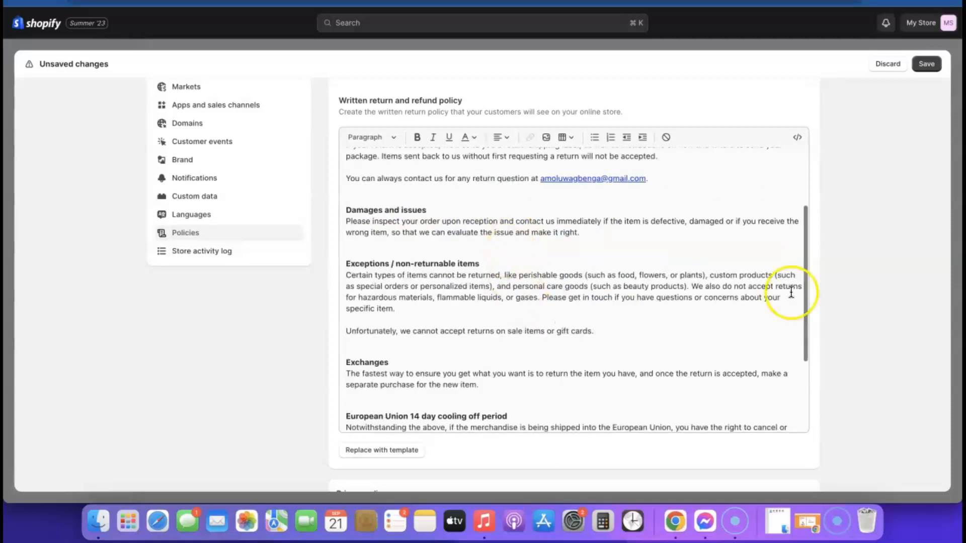
scroll(790, 293, down, 10)
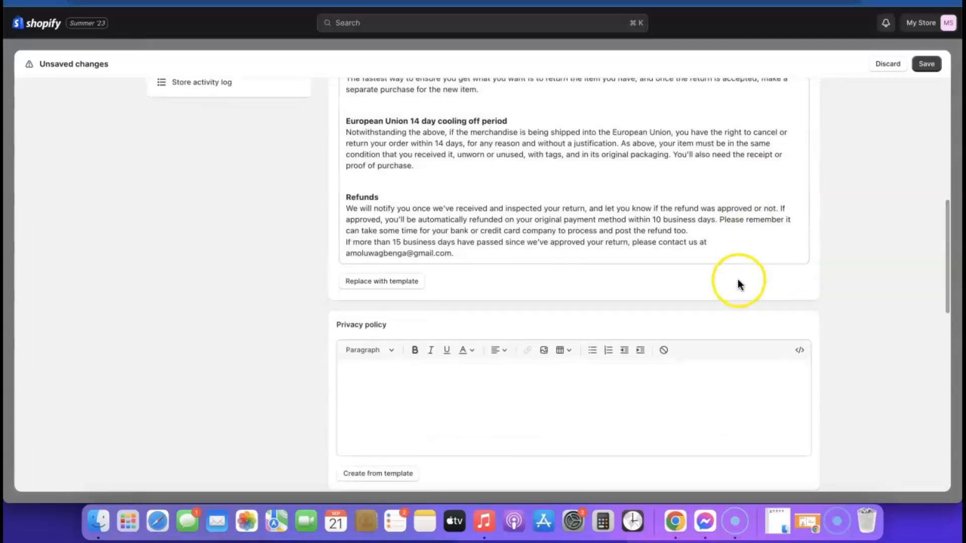
scroll(737, 281, down, 5)
scroll(491, 188, up, 2)
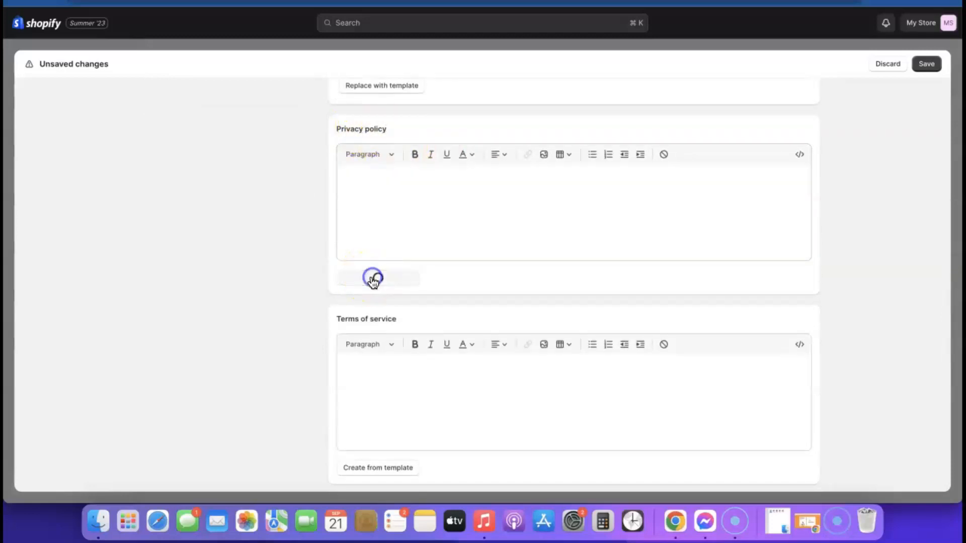
scroll(594, 256, up, 2)
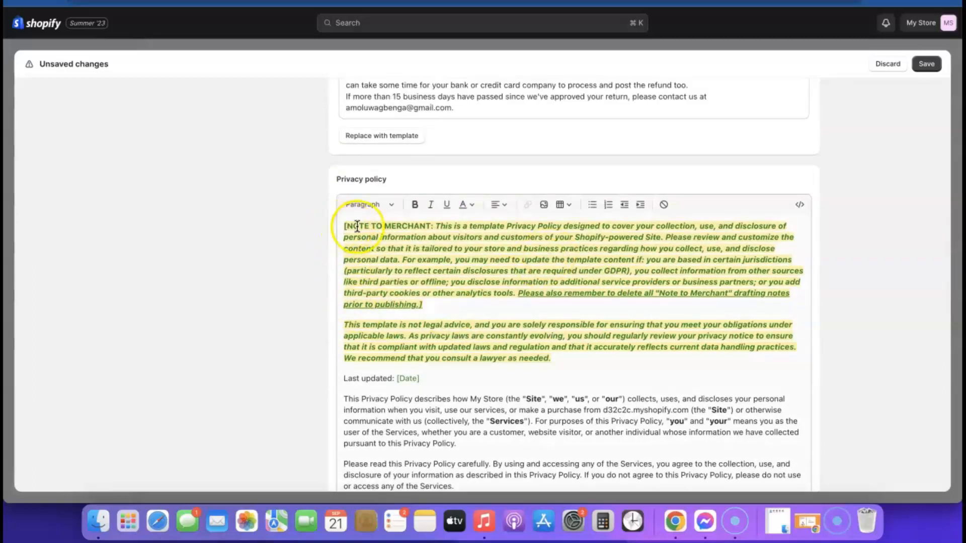
scroll(488, 282, down, 15)
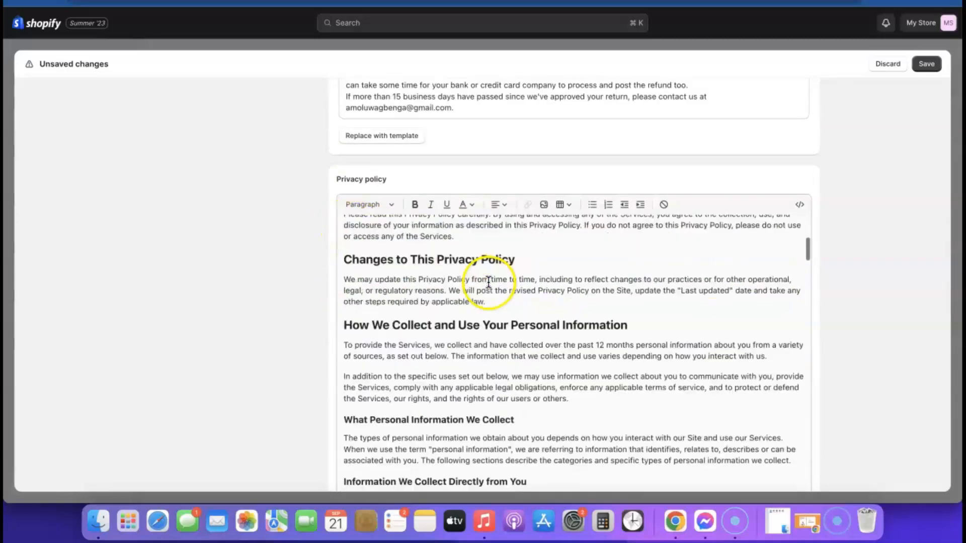
scroll(821, 243, down, 8)
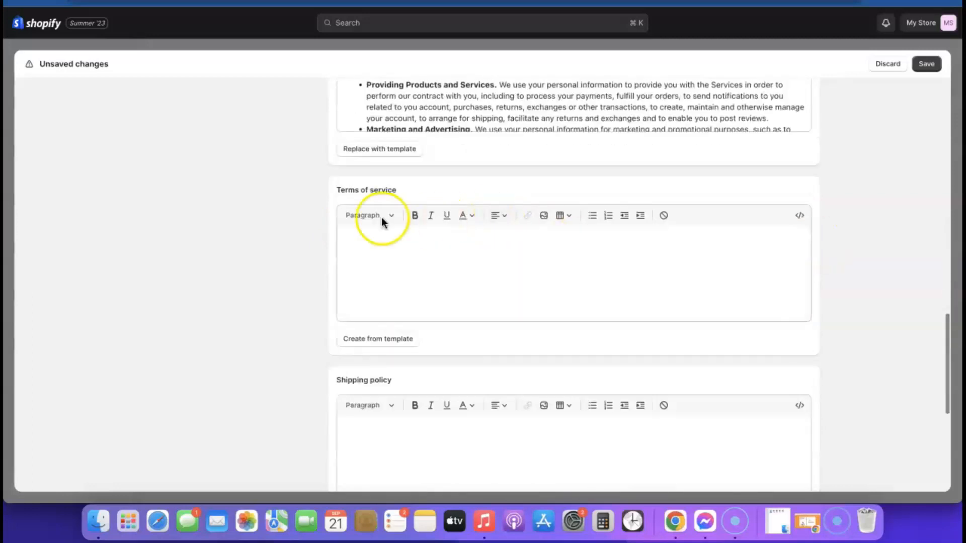
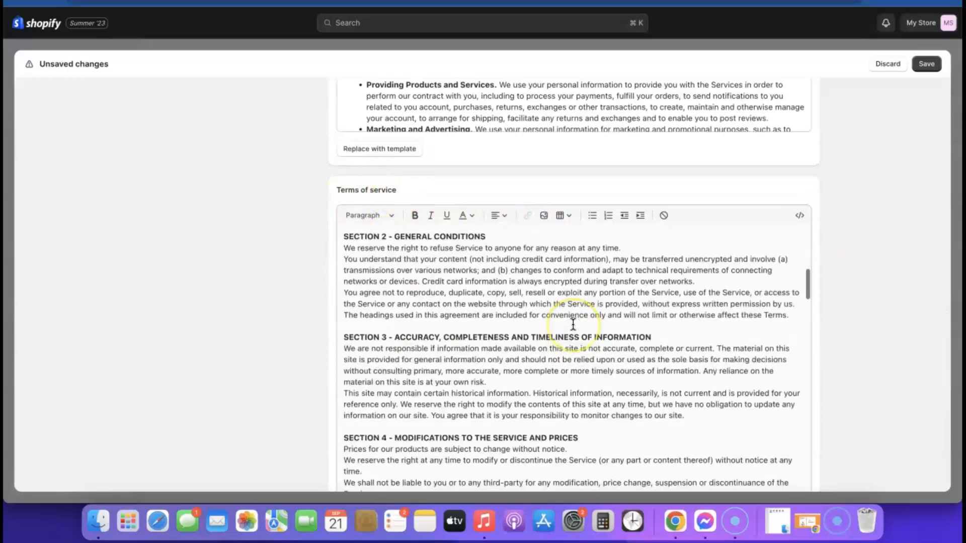
Step: Scroll through the store policies and place the cursor in the empty Shipping policy
scroll(579, 324, down, 5)
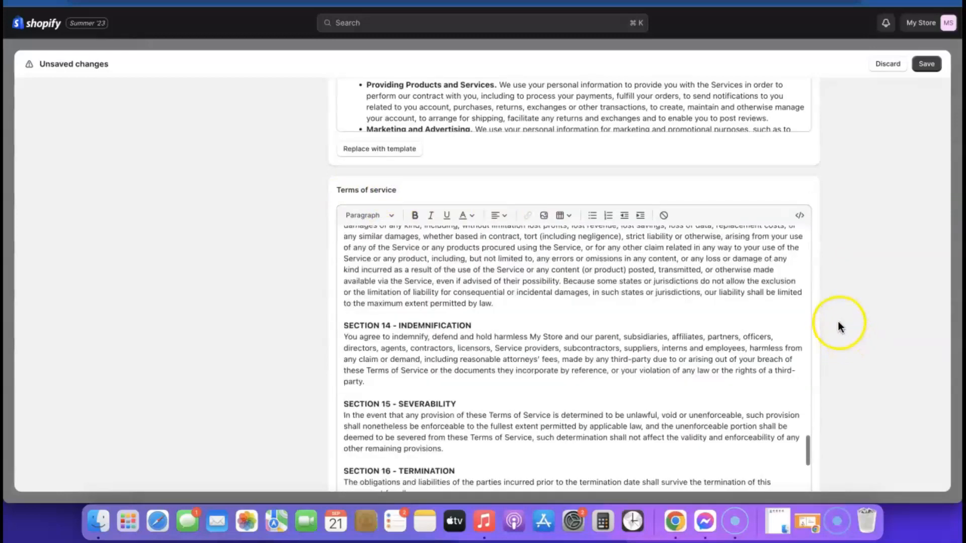
scroll(820, 312, down, 5)
scroll(805, 377, down, 6)
scroll(718, 248, down, 6)
scroll(716, 248, up, 4)
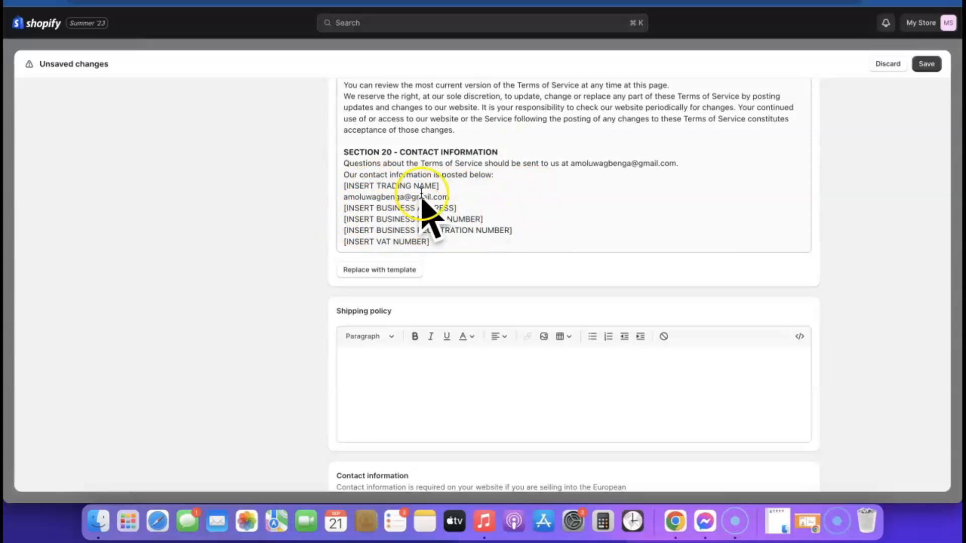
scroll(651, 218, down, 1)
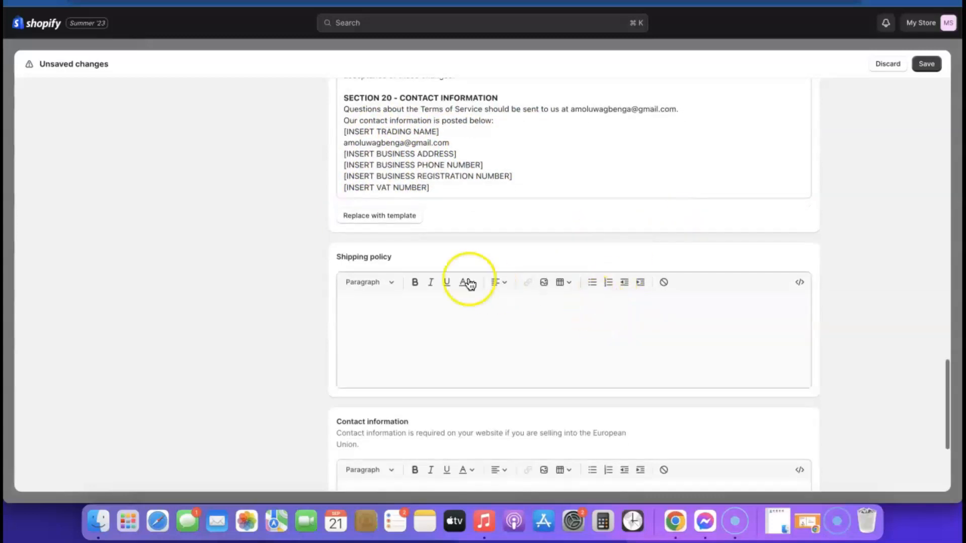
click(438, 327)
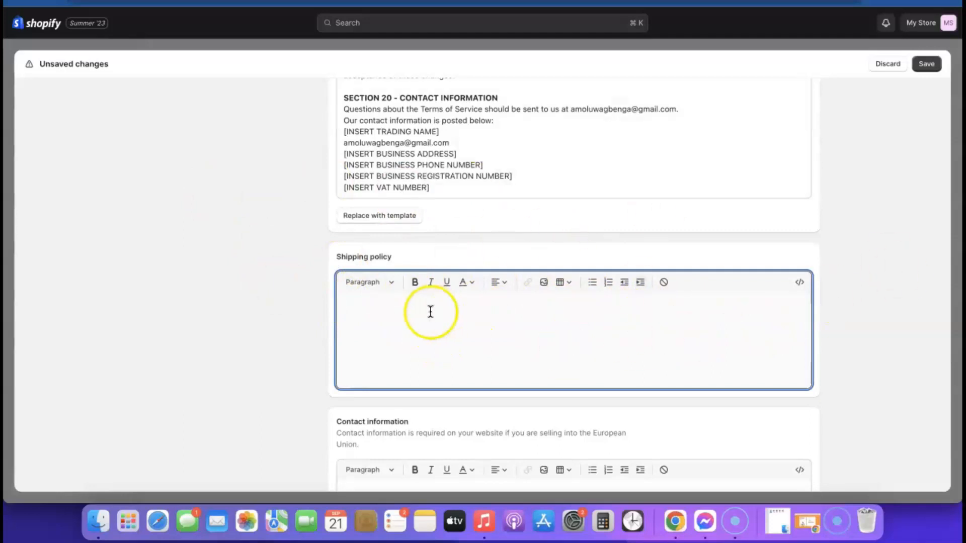
Step: Fill Contact information from its template (Email, Phone, Address) and save the policies
scroll(732, 317, down, 4)
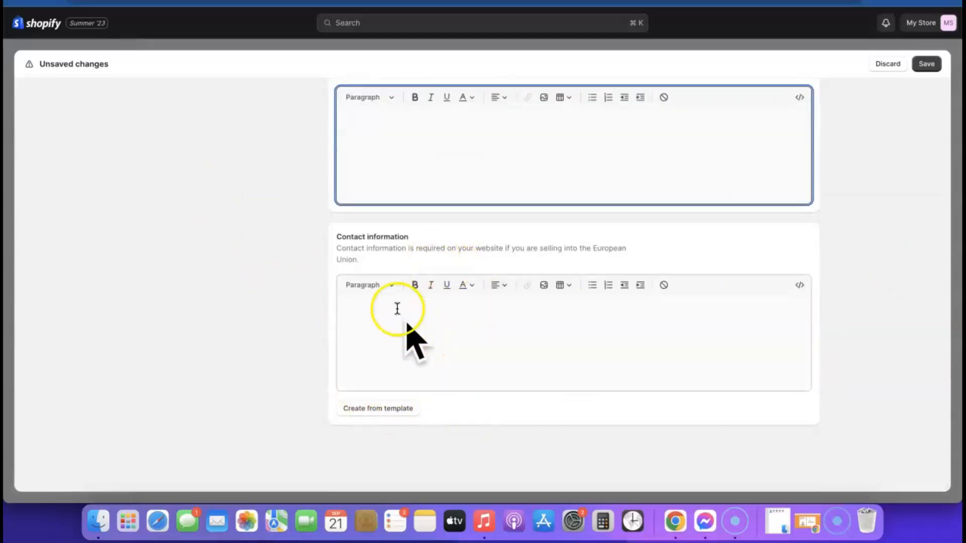
scroll(808, 361, up, 2)
scroll(805, 360, down, 2)
click(378, 408)
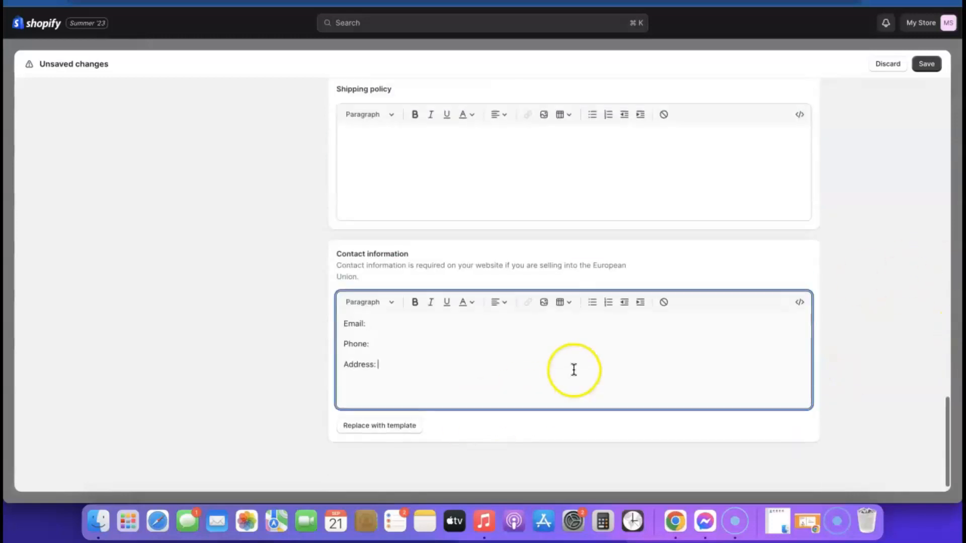
scroll(612, 297, up, 15)
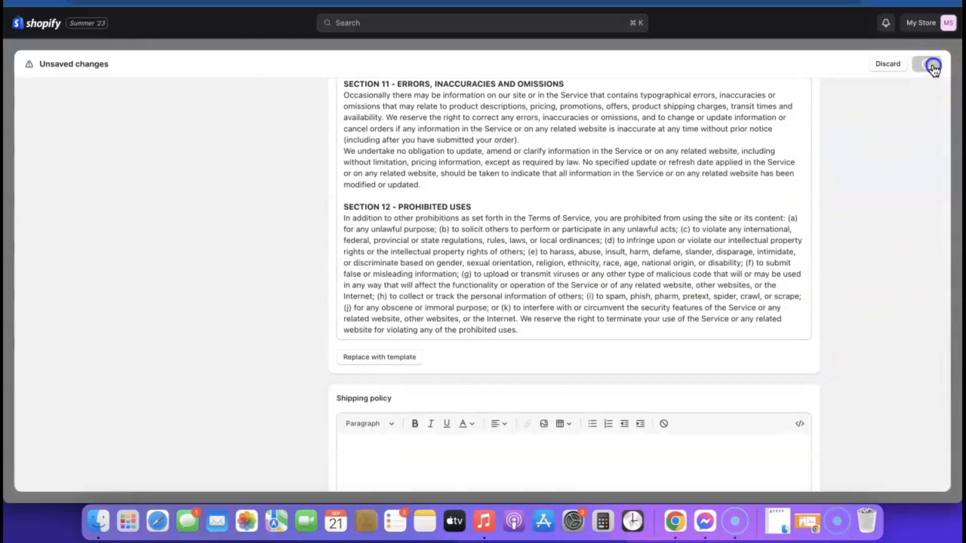
click(932, 64)
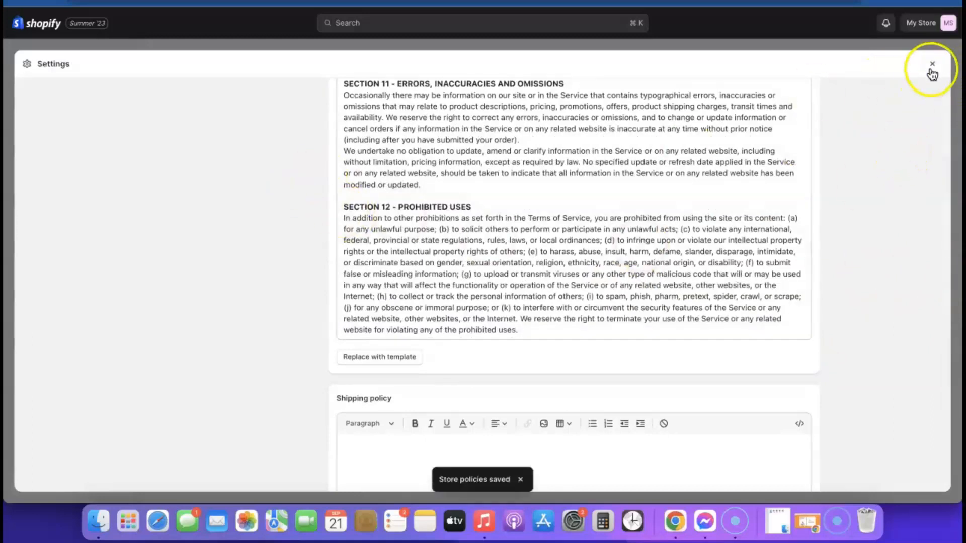
Step: Close Settings and open the Footer menu from Online Store > Navigation
click(931, 64)
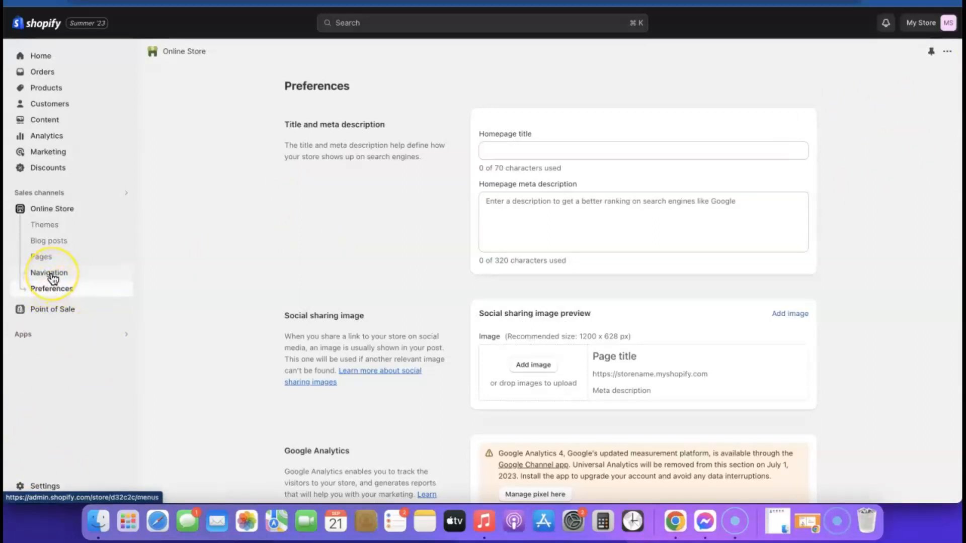
click(52, 274)
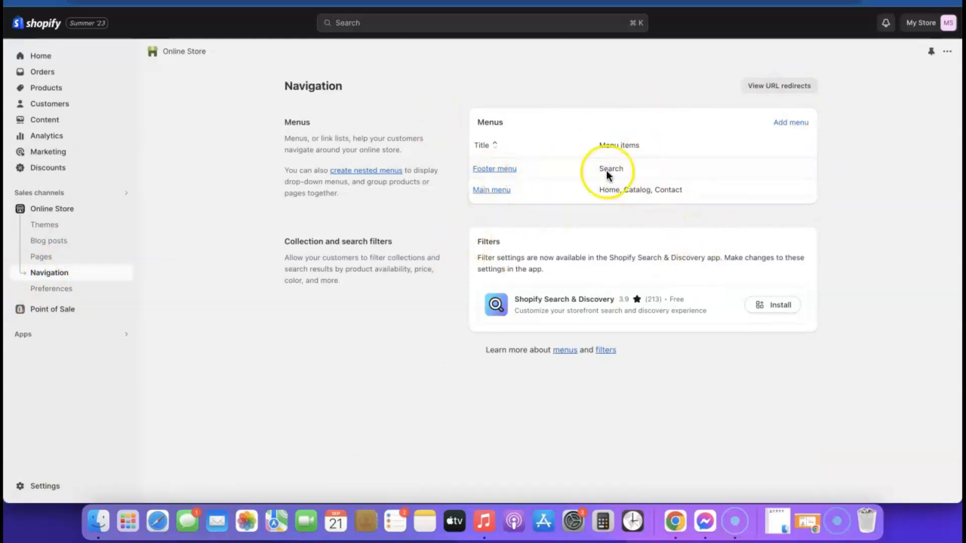
click(505, 169)
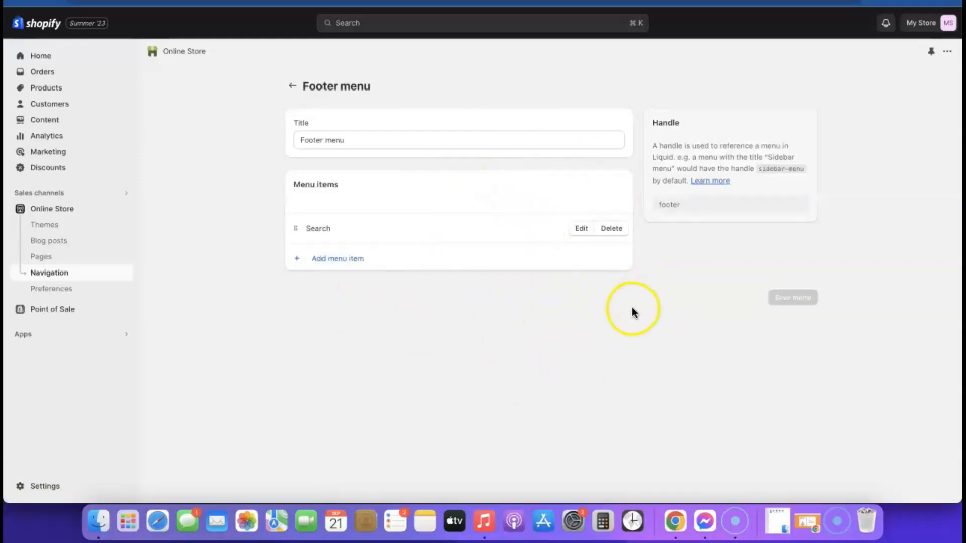
Step: Add Privacy Policy and Refund Policy links to the Footer menu
click(334, 260)
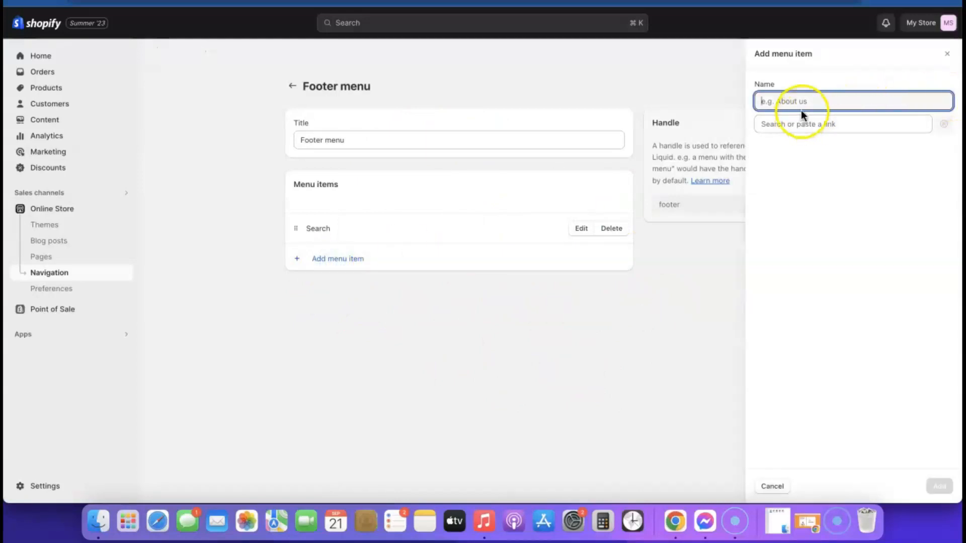
click(808, 126)
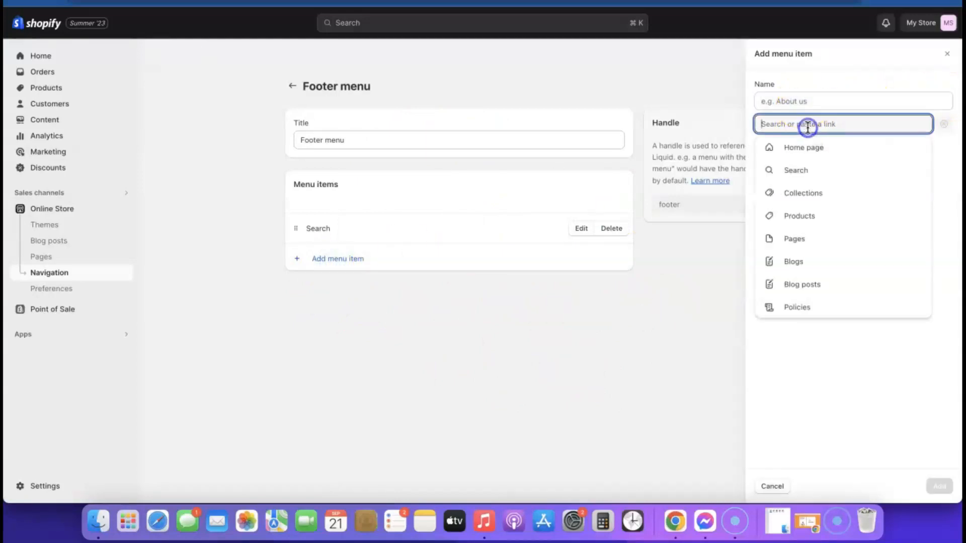
click(797, 305)
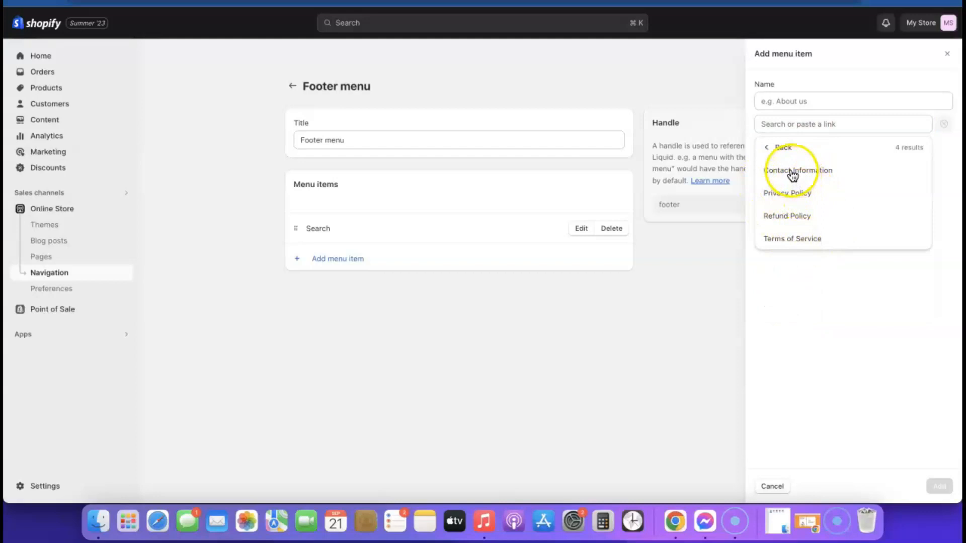
click(783, 192)
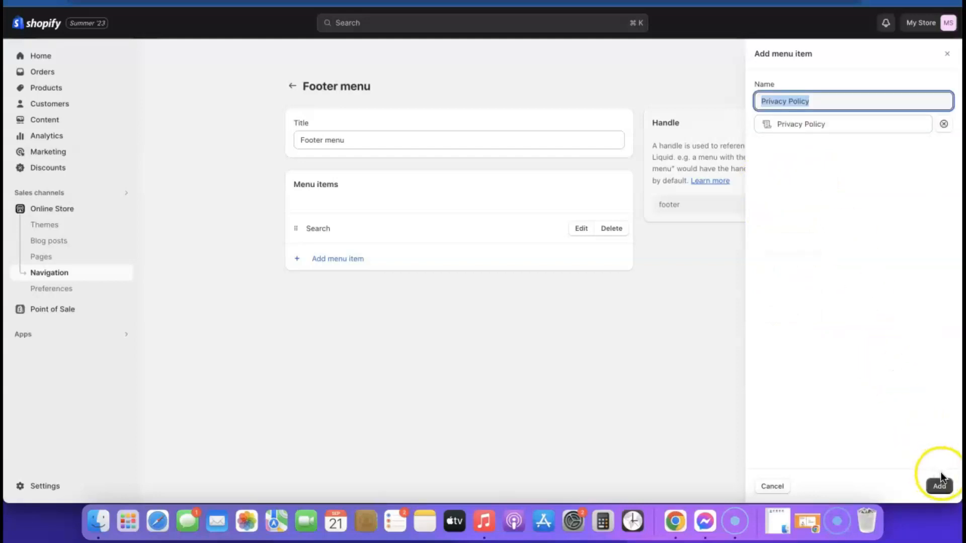
click(940, 484)
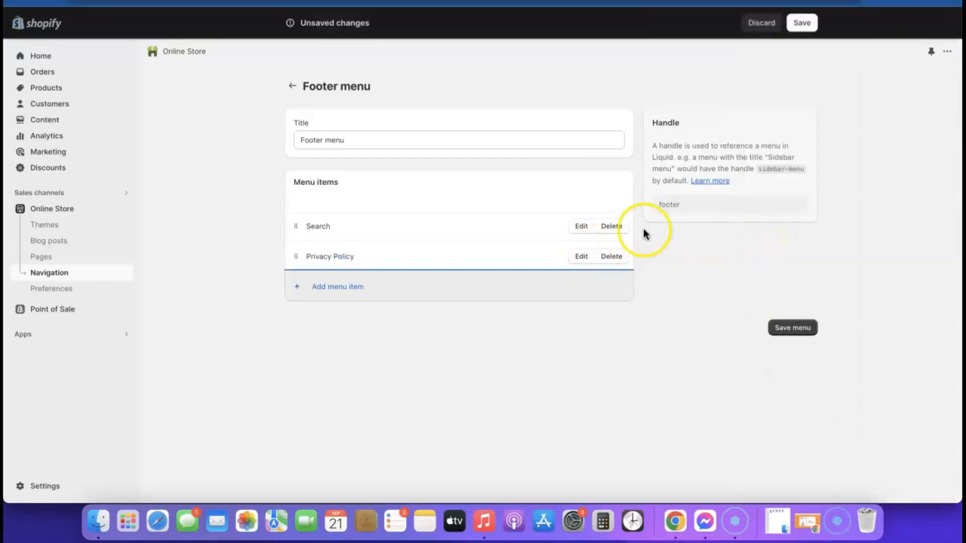
click(322, 295)
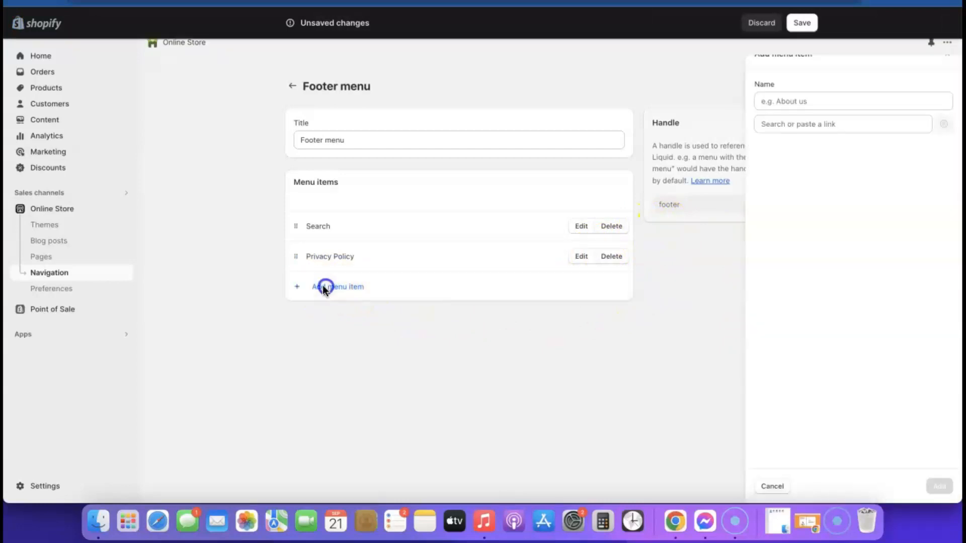
click(791, 122)
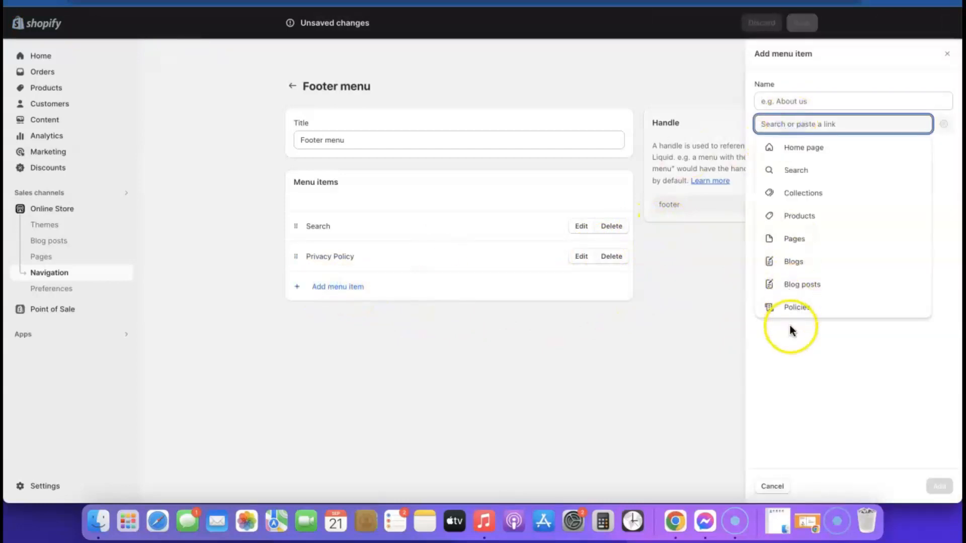
click(792, 307)
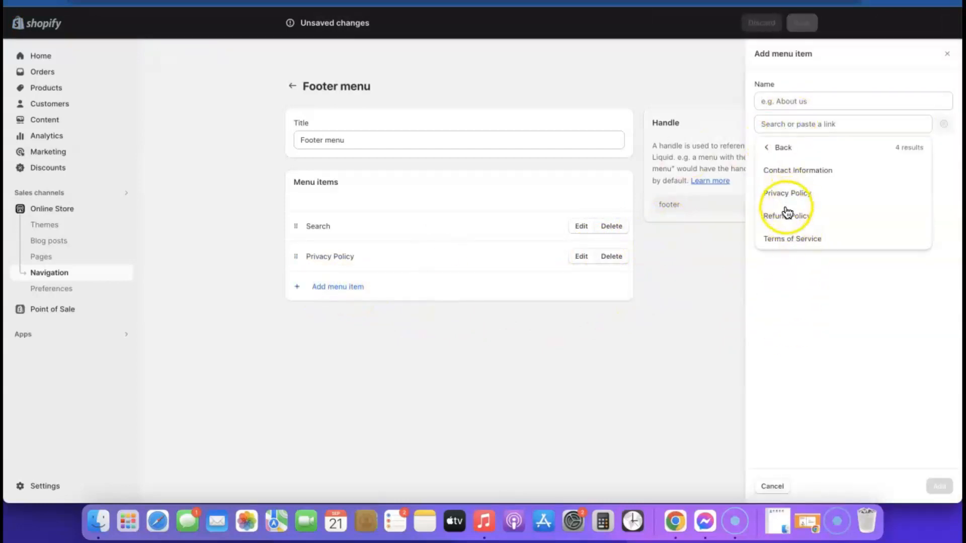
click(786, 217)
click(939, 487)
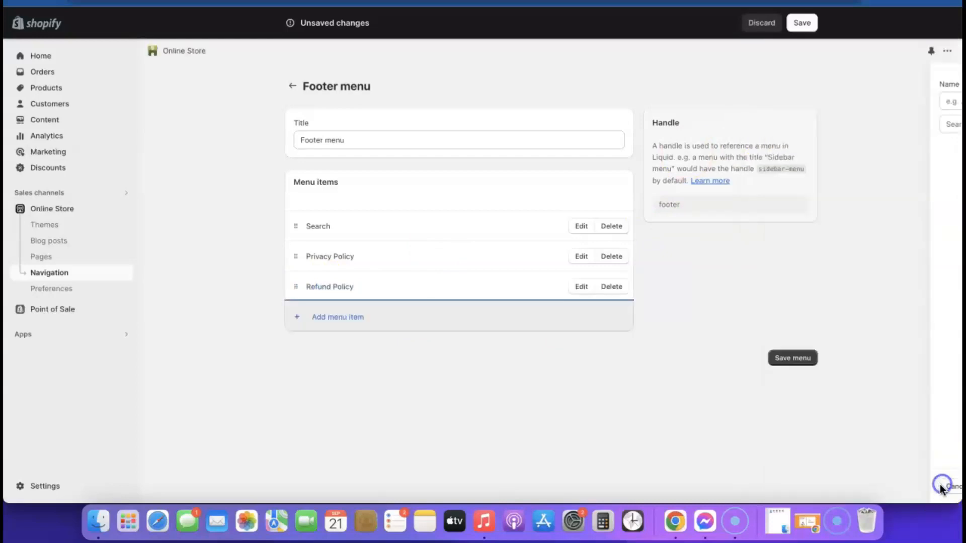
Step: Add Terms of Service and Contact Information policy links to the Footer menu
click(304, 316)
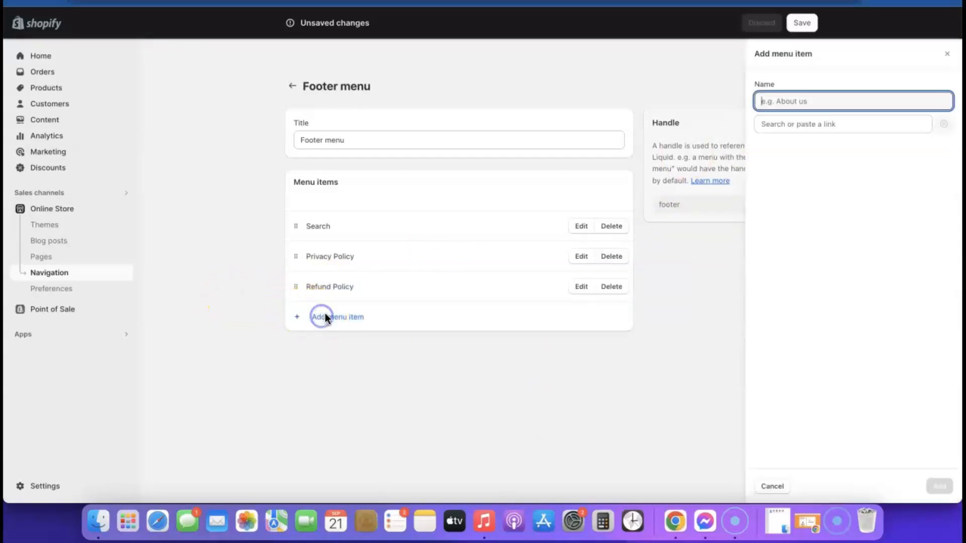
click(767, 126)
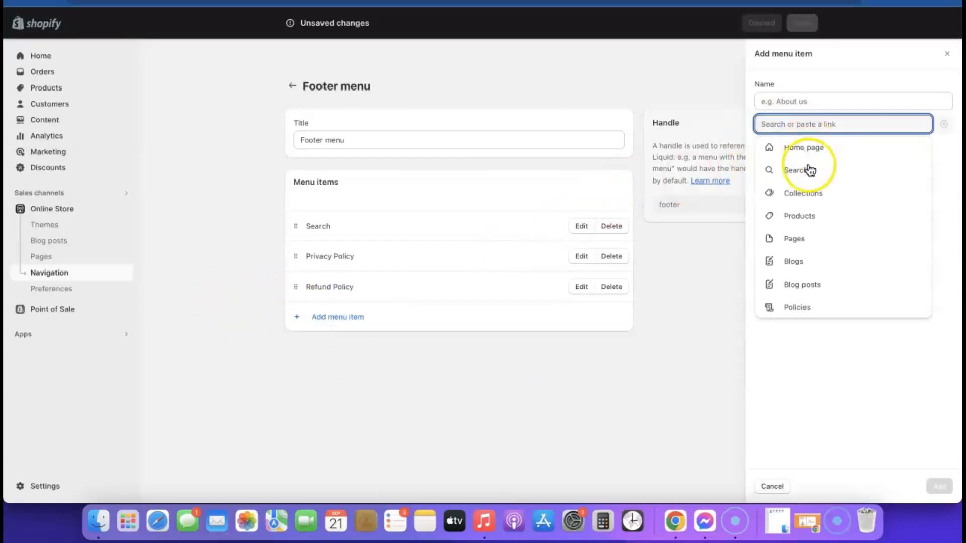
click(804, 310)
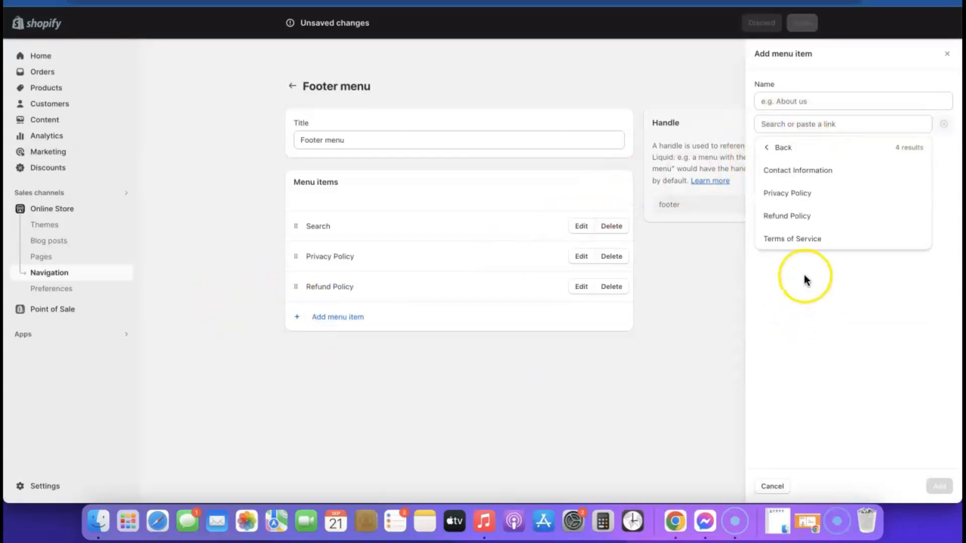
click(798, 240)
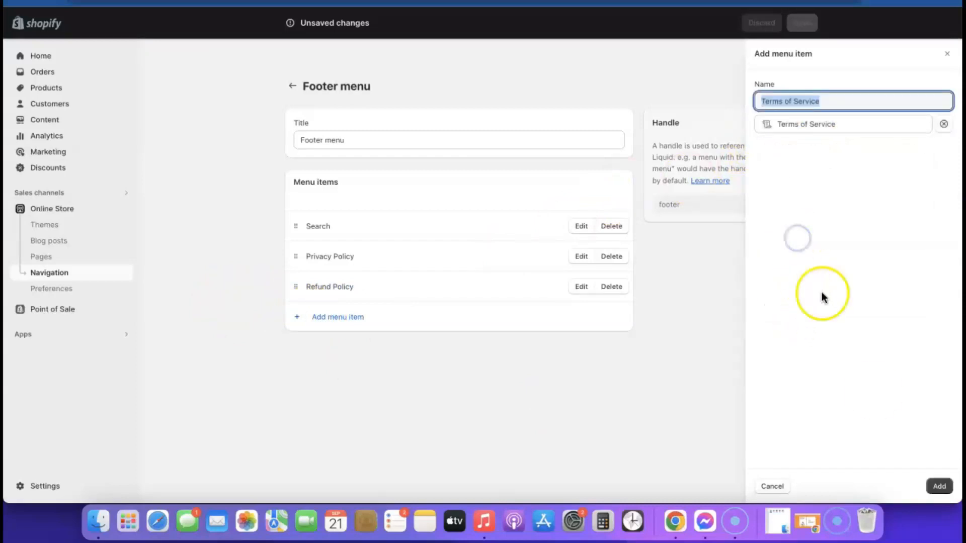
click(936, 486)
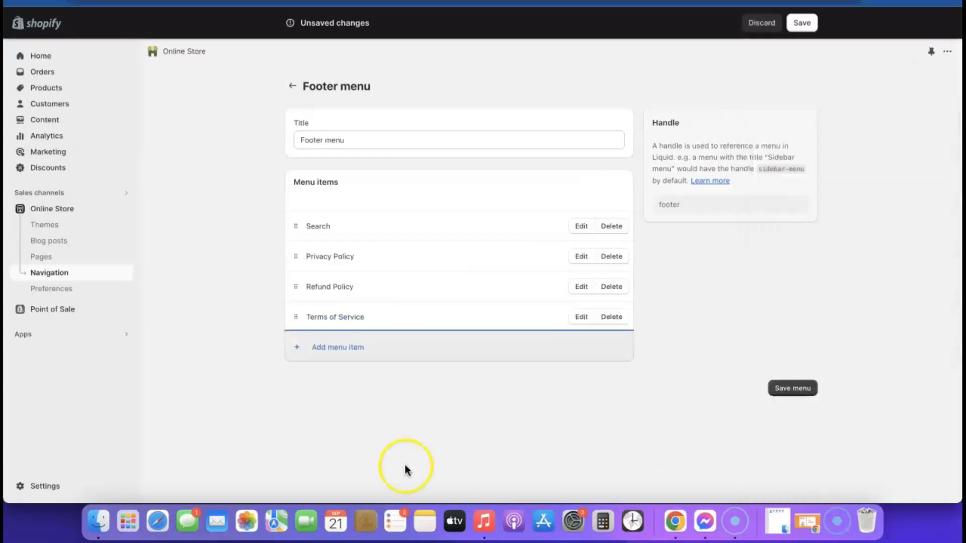
click(347, 353)
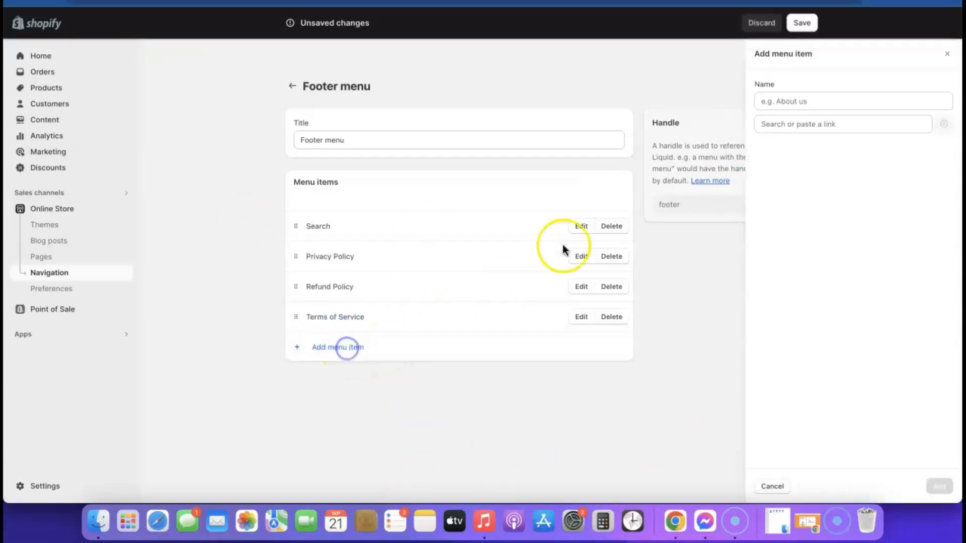
click(796, 125)
click(805, 313)
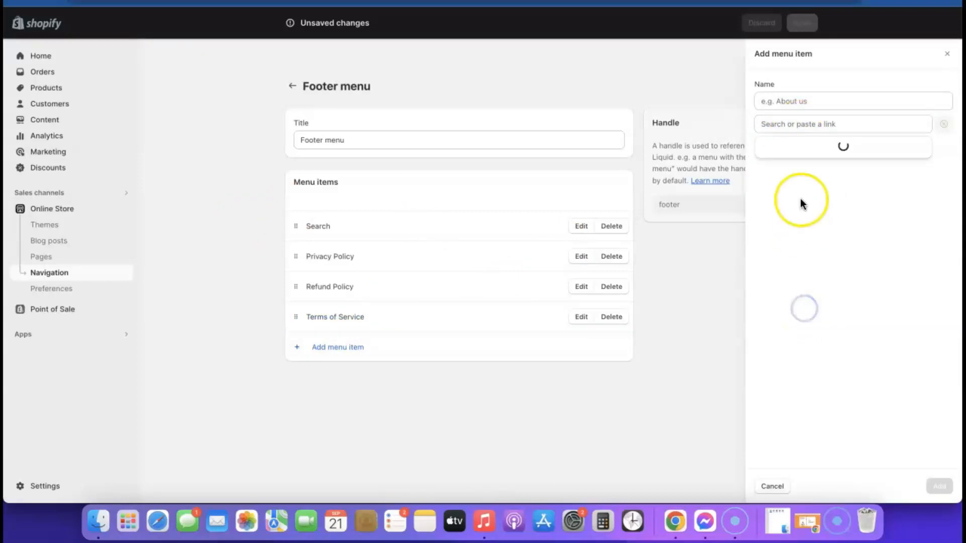
click(811, 169)
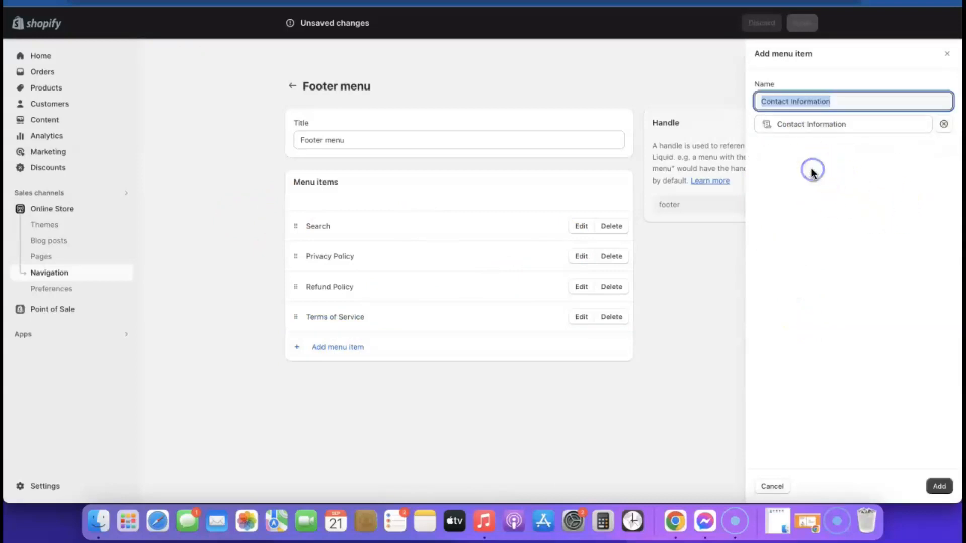
click(940, 487)
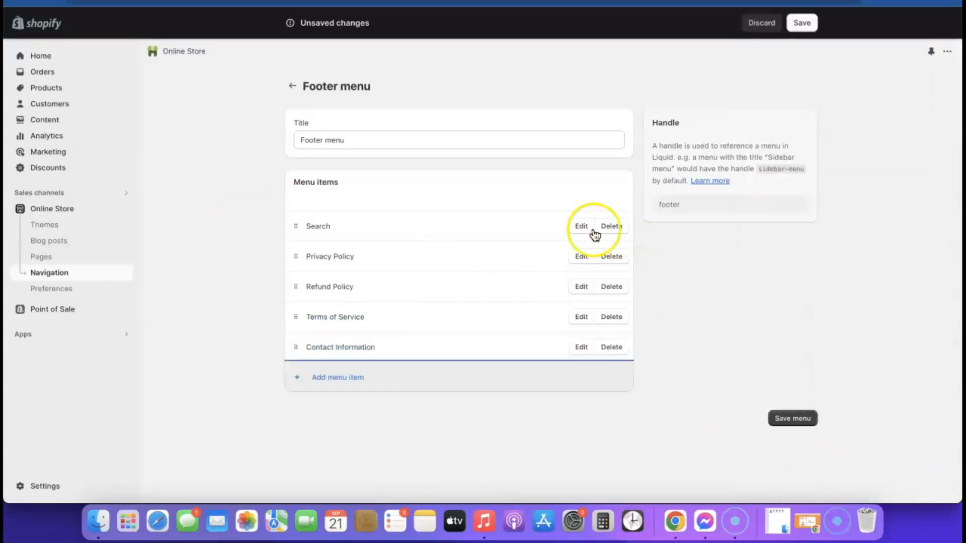
Step: Save the Footer menu and open the Sense theme in the theme editor
click(792, 420)
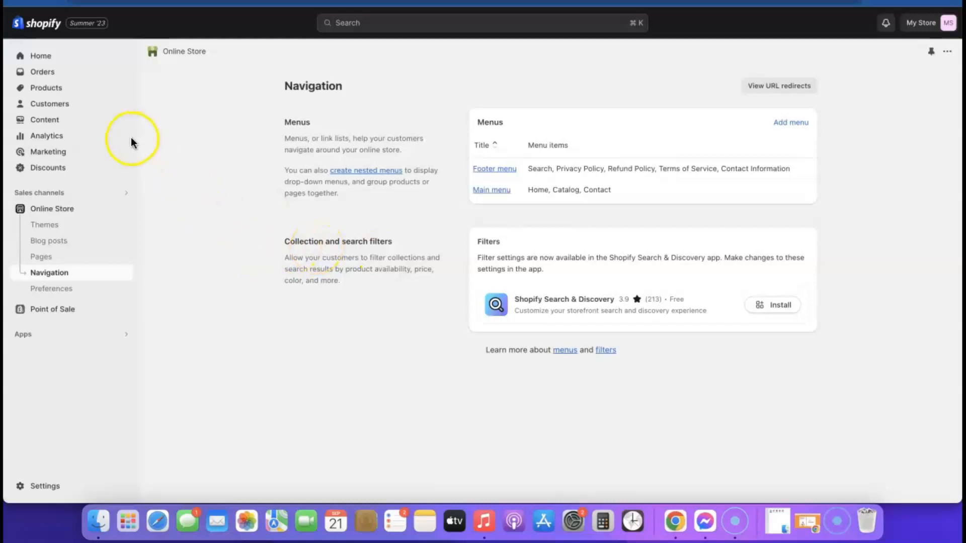
click(60, 209)
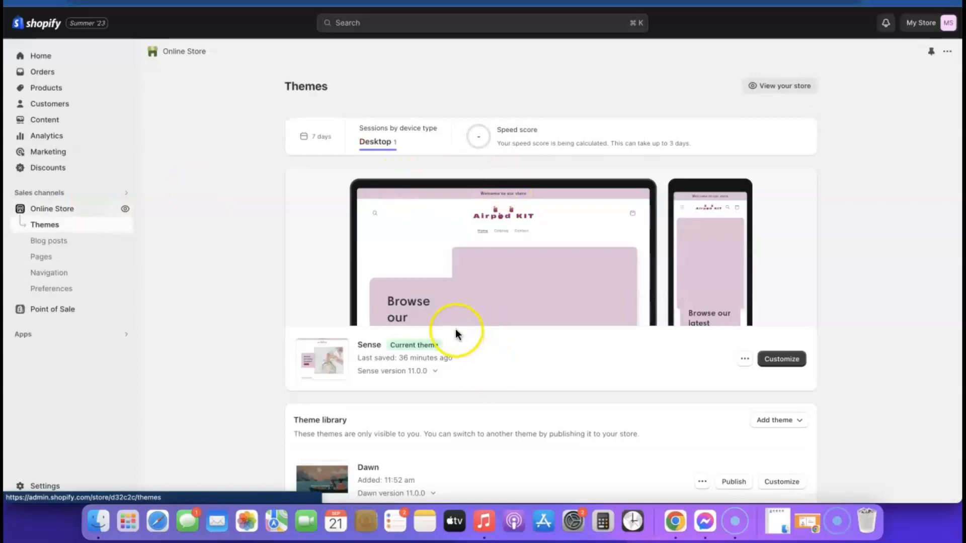
click(790, 360)
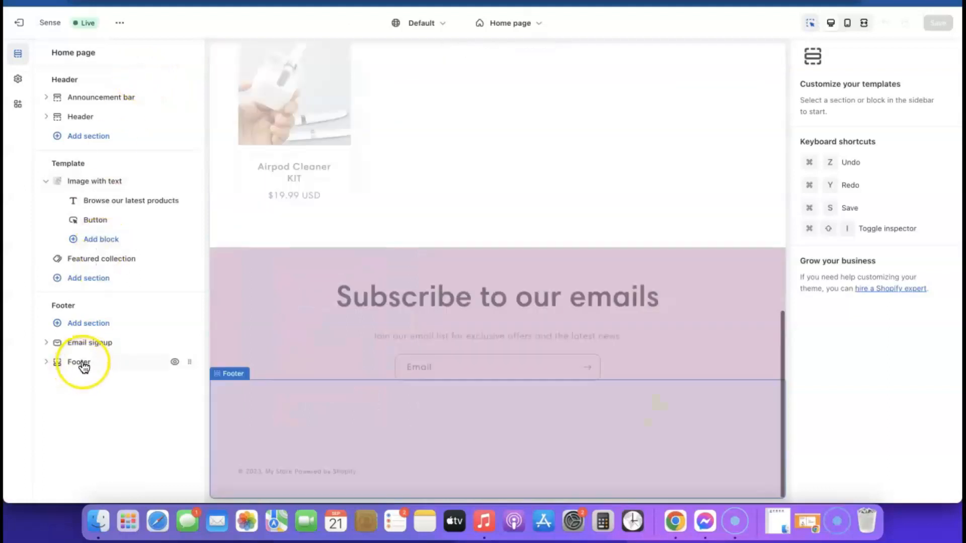
Step: Add a 'Quick links' Menu block using the Footer menu to the Sense theme footer
click(79, 363)
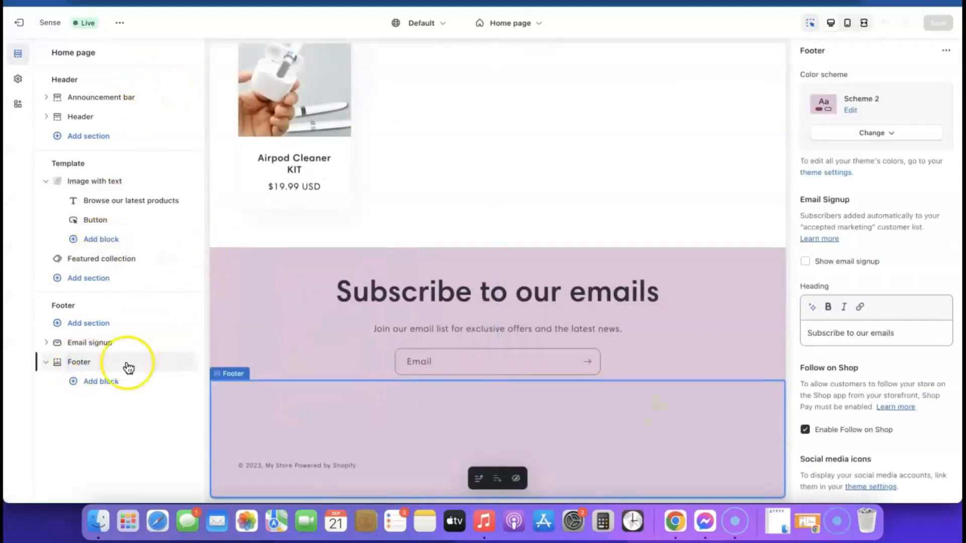
click(102, 382)
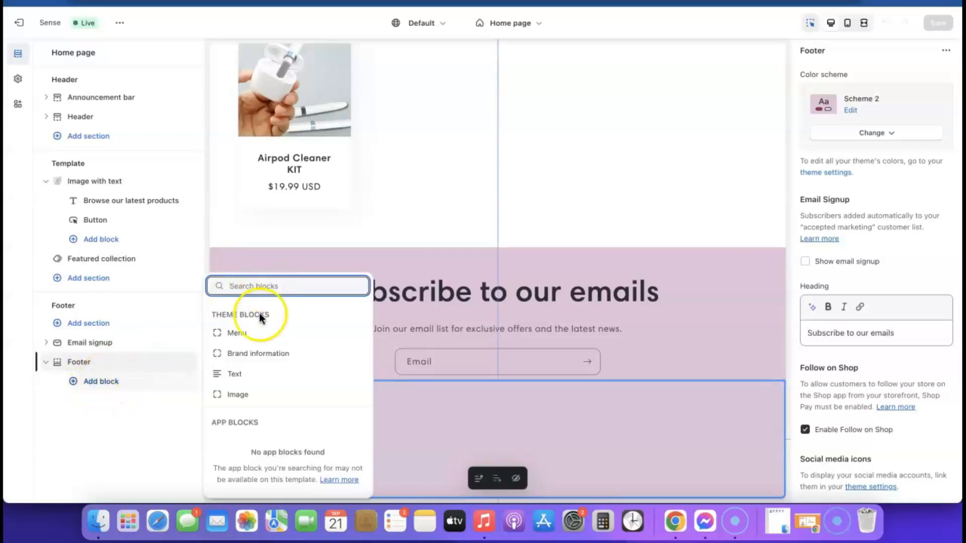
click(237, 332)
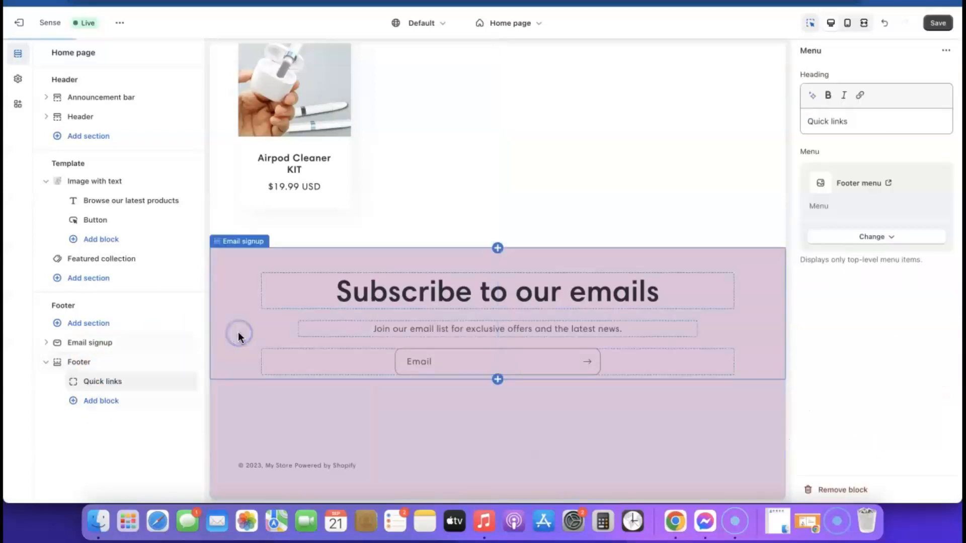